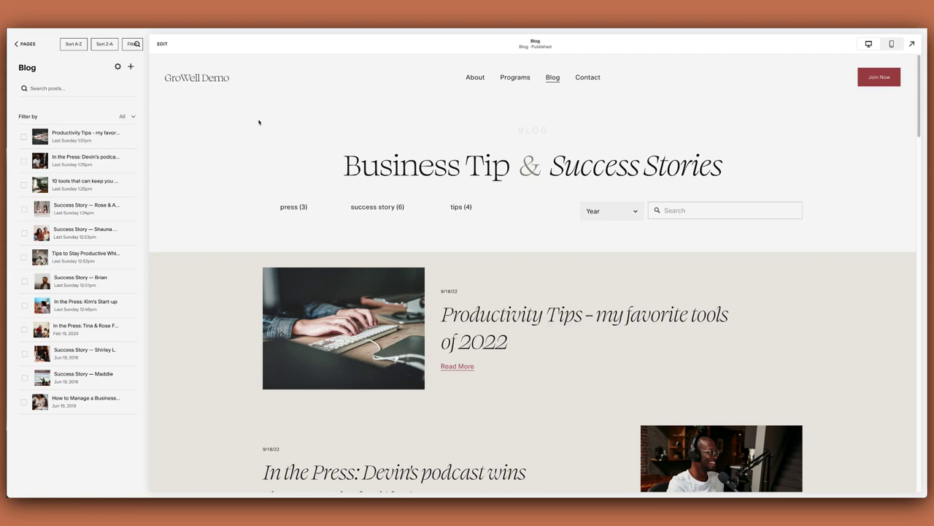
Look through the whole blog page, from the header and post summaries to the host section and footer
{"action": "scroll", "coordinate": [214, 200], "scroll_direction": "down", "scroll_amount": 20}
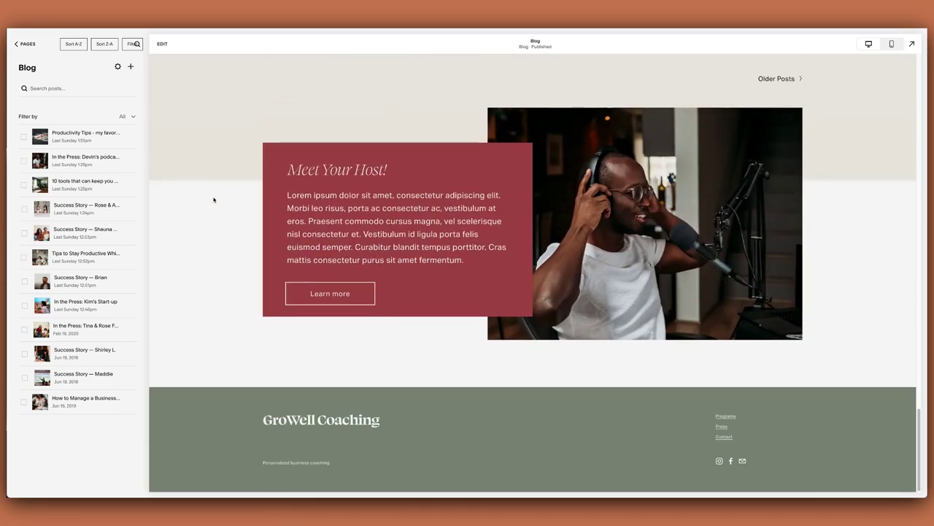
{"action": "scroll", "coordinate": [213, 201], "scroll_direction": "up", "scroll_amount": 5}
{"action": "scroll", "coordinate": [214, 221], "scroll_direction": "up", "scroll_amount": 8}
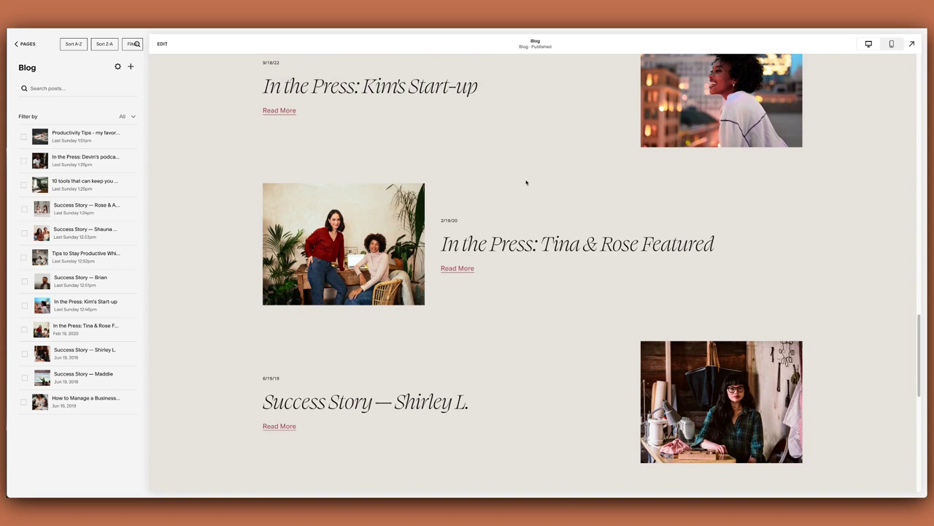
{"action": "scroll", "coordinate": [516, 306], "scroll_direction": "down", "scroll_amount": 5}
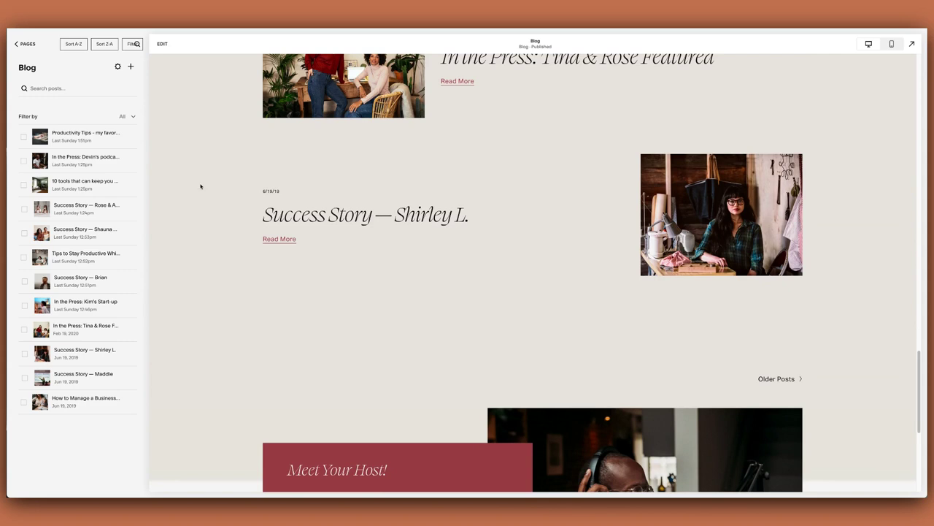
{"action": "scroll", "coordinate": [201, 181], "scroll_direction": "up", "scroll_amount": 20}
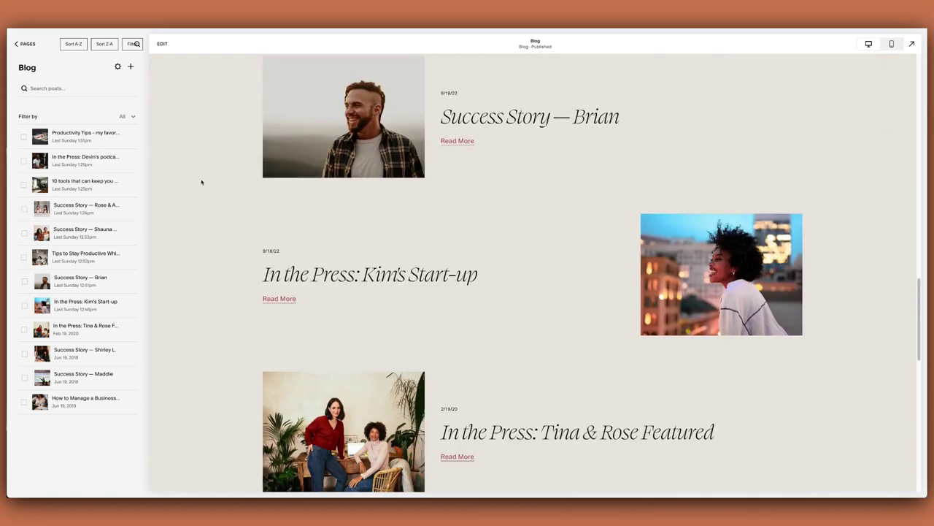
{"action": "scroll", "coordinate": [417, 205], "scroll_direction": "up", "scroll_amount": 2}
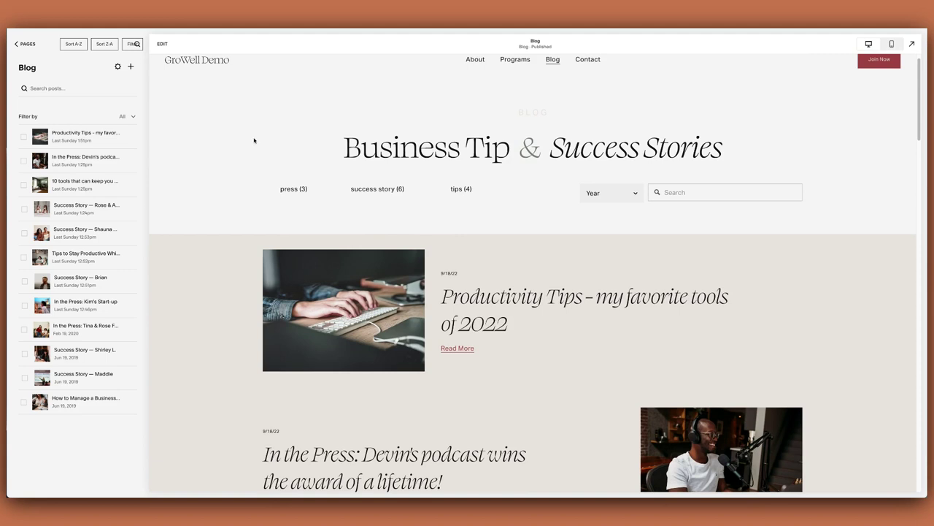
{"action": "scroll", "coordinate": [272, 77], "scroll_direction": "up", "scroll_amount": 1}
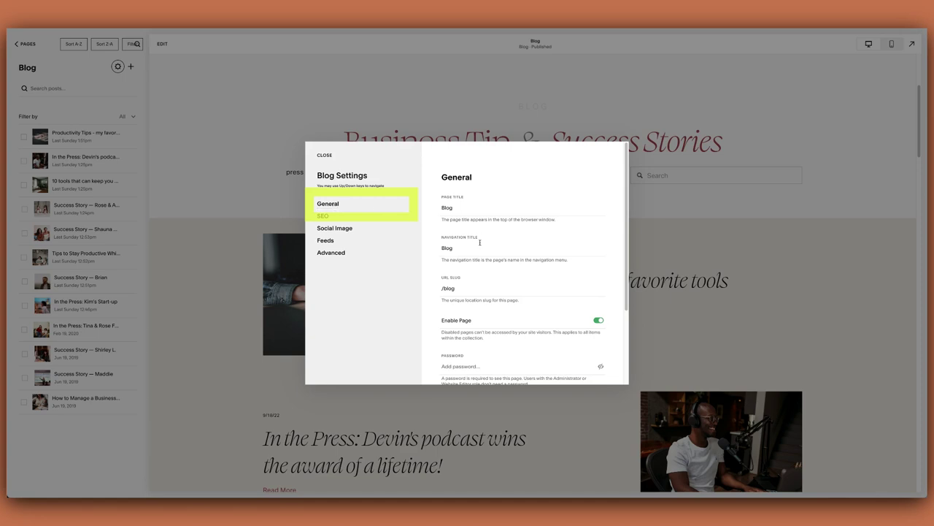
Set the blog's Posts per Page to 20 in the general settings
{"action": "scroll", "coordinate": [470, 210], "scroll_direction": "down", "scroll_amount": 3}
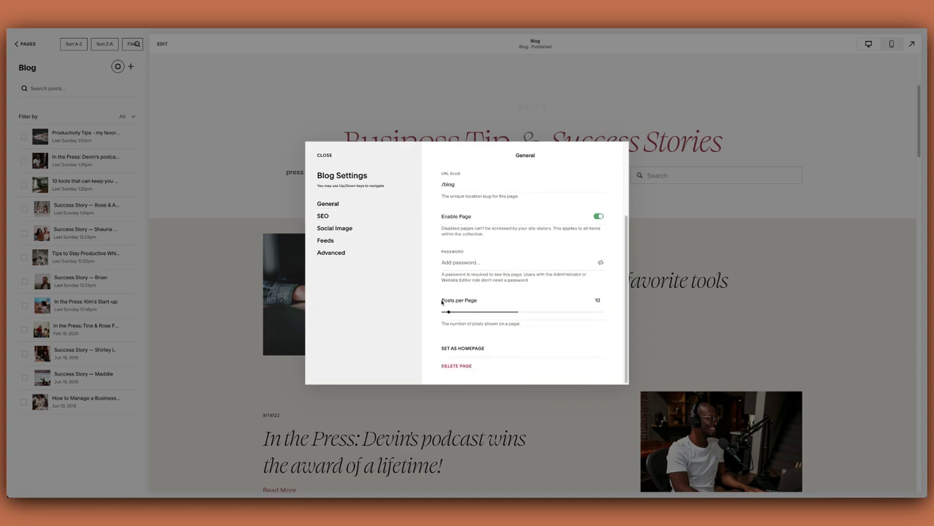
{"action": "left_click_drag", "start_coordinate": [441, 300], "coordinate": [477, 303]}
{"action": "left_click_drag", "start_coordinate": [449, 312], "coordinate": [455, 312]}
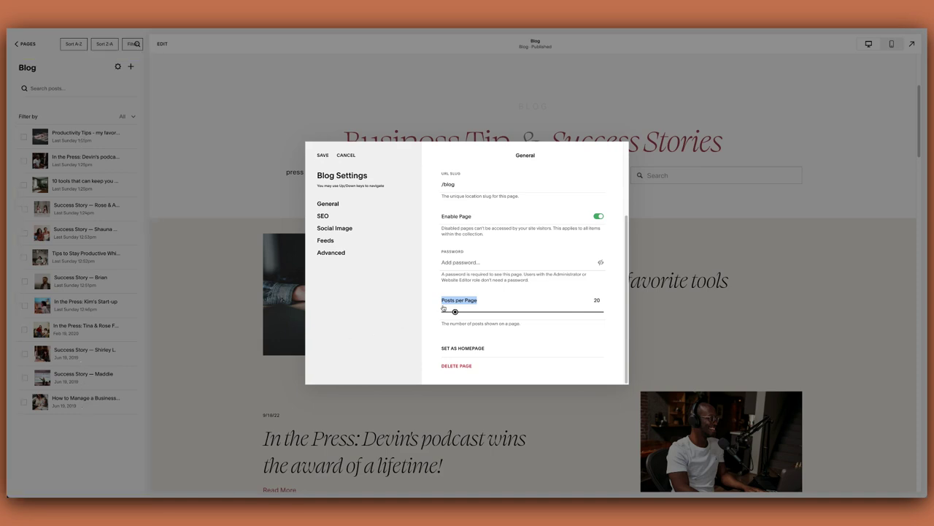
Set Posts per Page to 10 and save the blog settings
{"action": "left_click_drag", "start_coordinate": [455, 311], "coordinate": [448, 312]}
{"action": "left_click", "coordinate": [461, 323]}
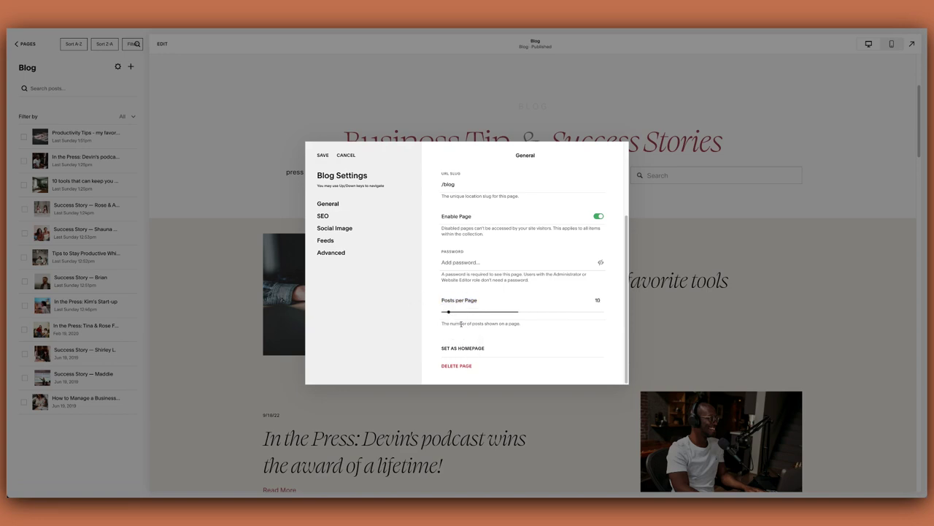
{"action": "left_click", "coordinate": [323, 155]}
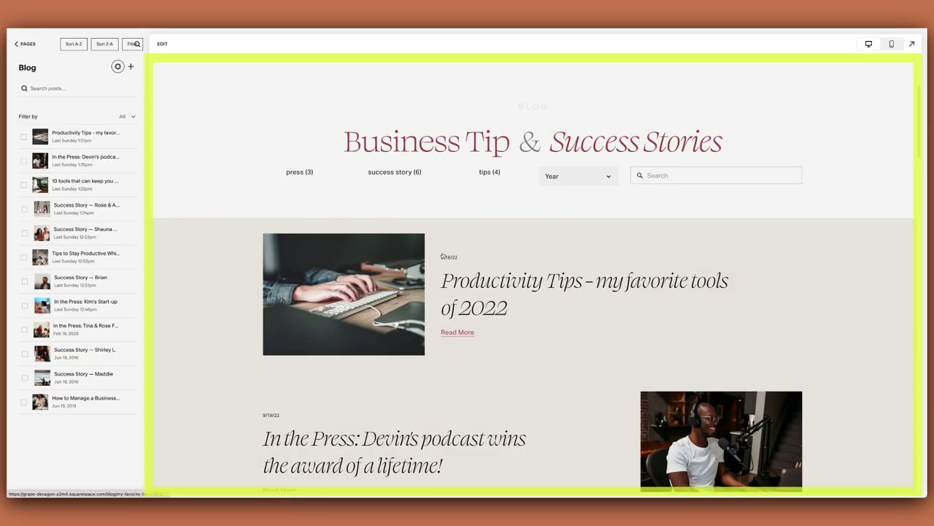
Check the post summaries on the page and review the blog's general settings, including page title, navigation title and URL slug
{"action": "scroll", "coordinate": [379, 371], "scroll_direction": "down", "scroll_amount": 5}
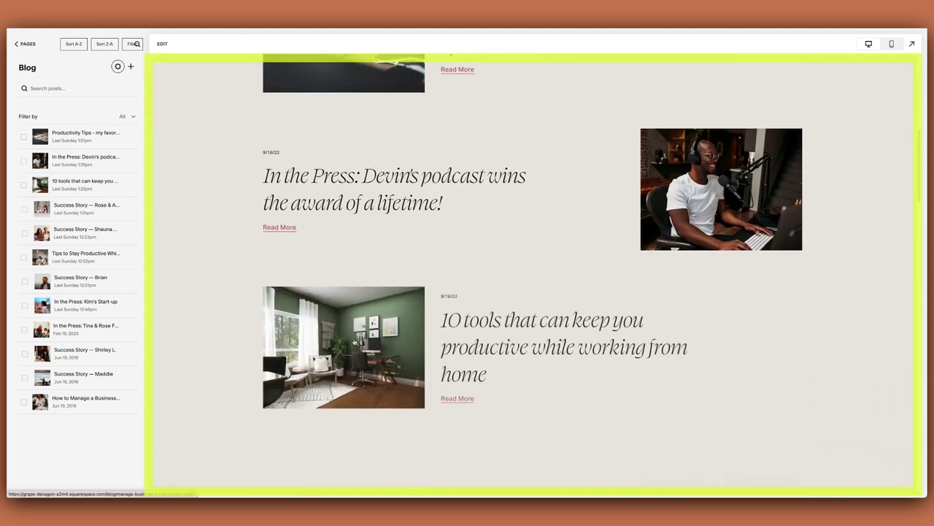
{"action": "scroll", "coordinate": [203, 141], "scroll_direction": "up", "scroll_amount": 5}
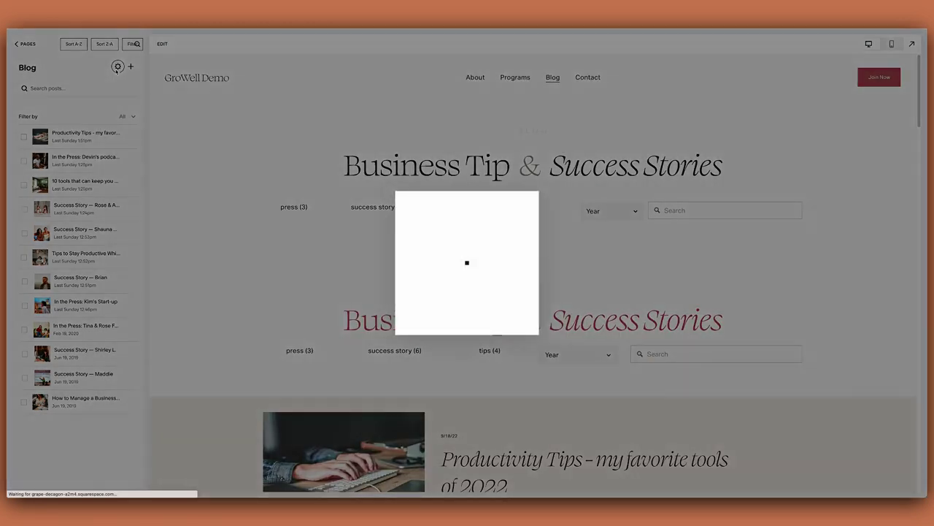
{"action": "left_click_drag", "start_coordinate": [467, 209], "coordinate": [432, 208]}
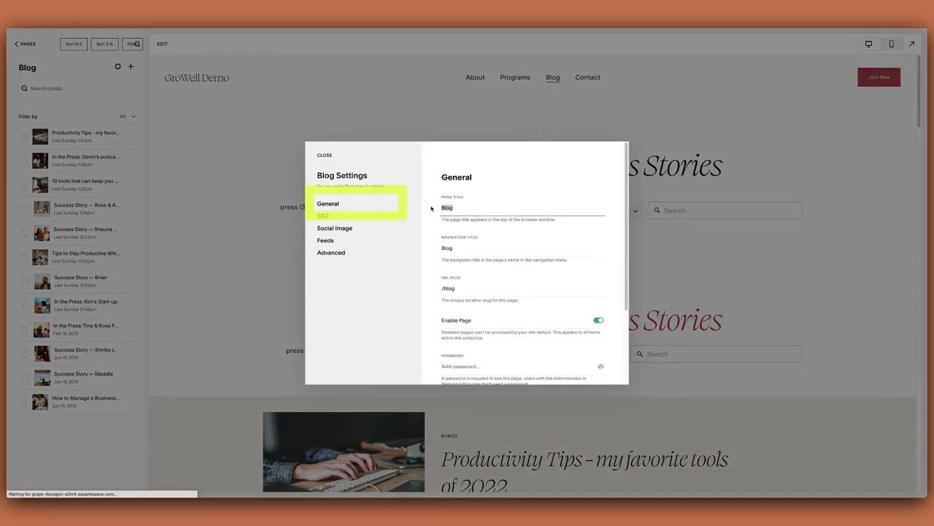
{"action": "left_click_drag", "start_coordinate": [458, 247], "coordinate": [436, 249]}
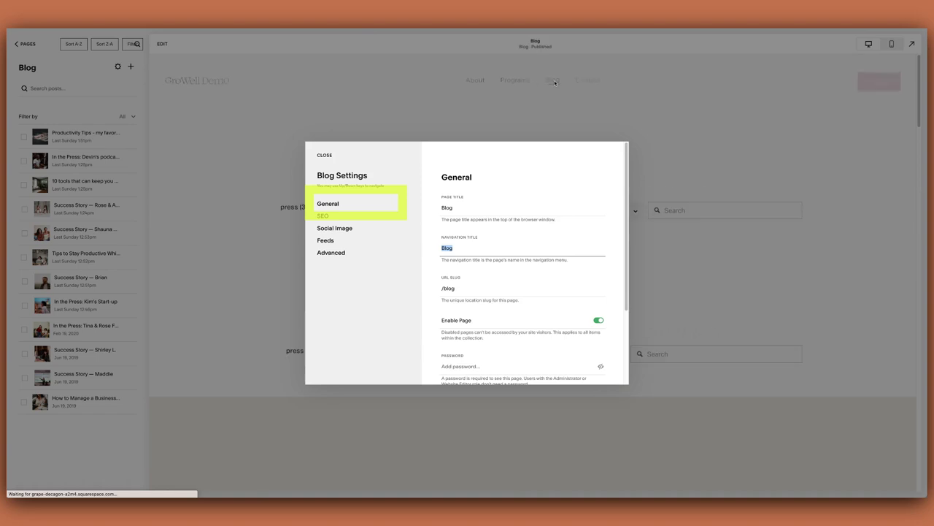
{"action": "left_click", "coordinate": [465, 288]}
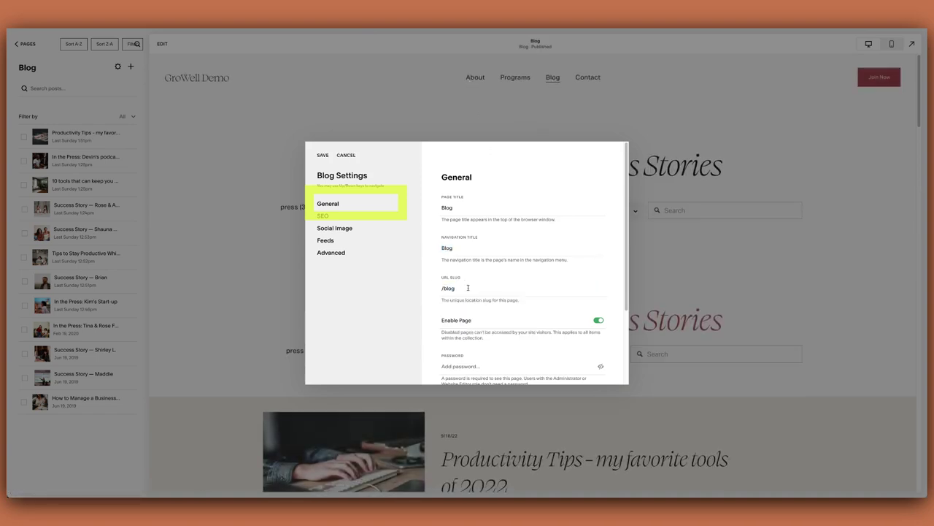
{"action": "scroll", "coordinate": [468, 288], "scroll_direction": "down", "scroll_amount": 3}
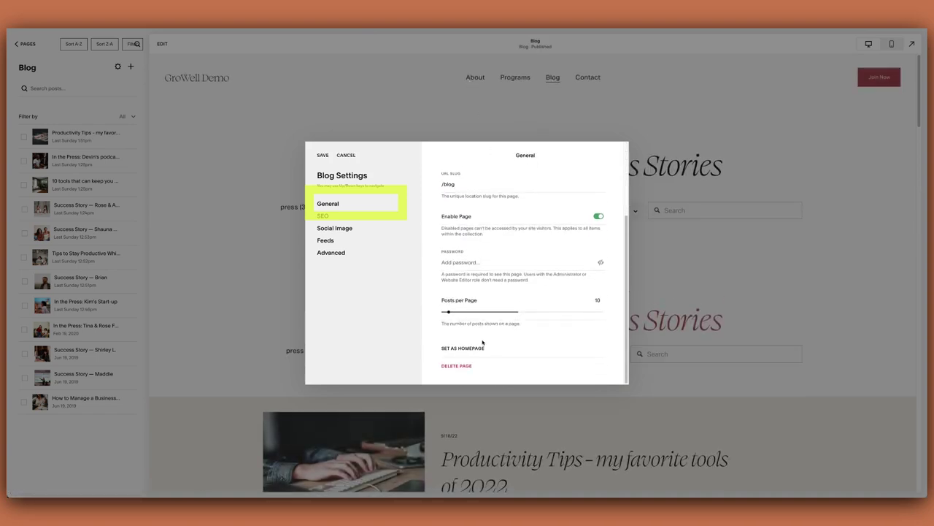
Review the blog's SEO title, description and search-visibility options, and its social sharing image settings
{"action": "left_click", "coordinate": [325, 216]}
{"action": "left_click", "coordinate": [458, 315]}
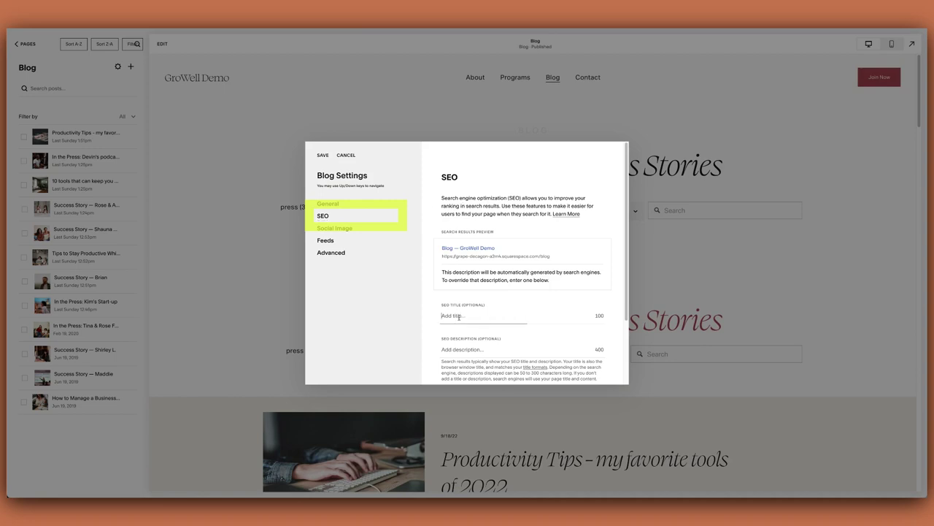
{"action": "scroll", "coordinate": [458, 315], "scroll_direction": "down", "scroll_amount": 1}
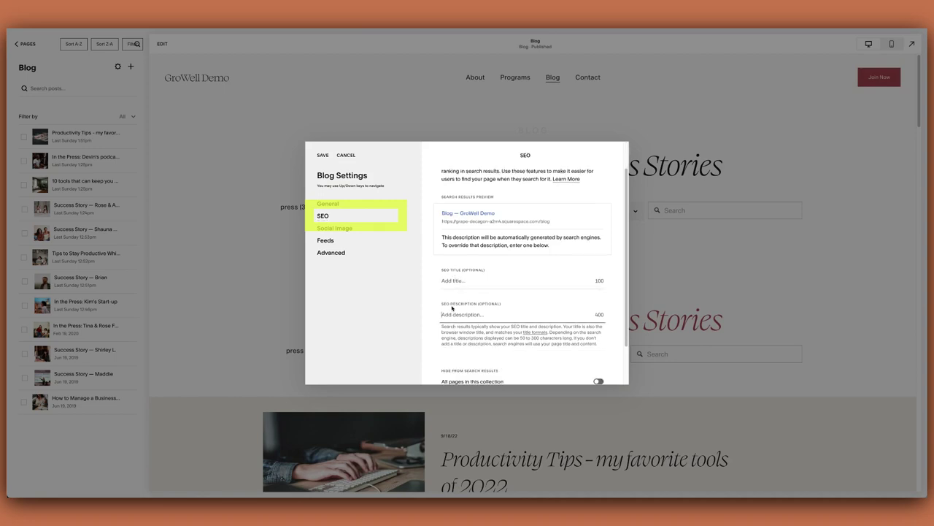
{"action": "scroll", "coordinate": [458, 311], "scroll_direction": "down", "scroll_amount": 2}
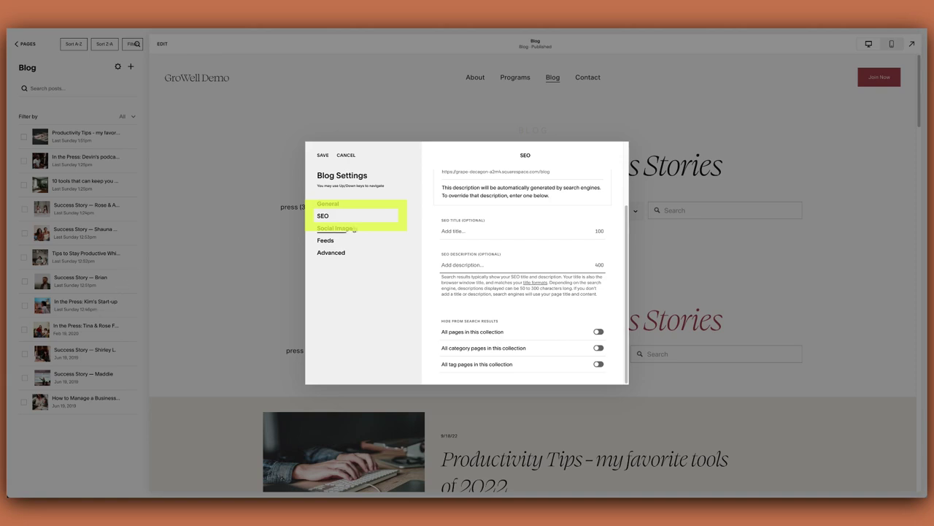
{"action": "scroll", "coordinate": [431, 223], "scroll_direction": "up", "scroll_amount": 2}
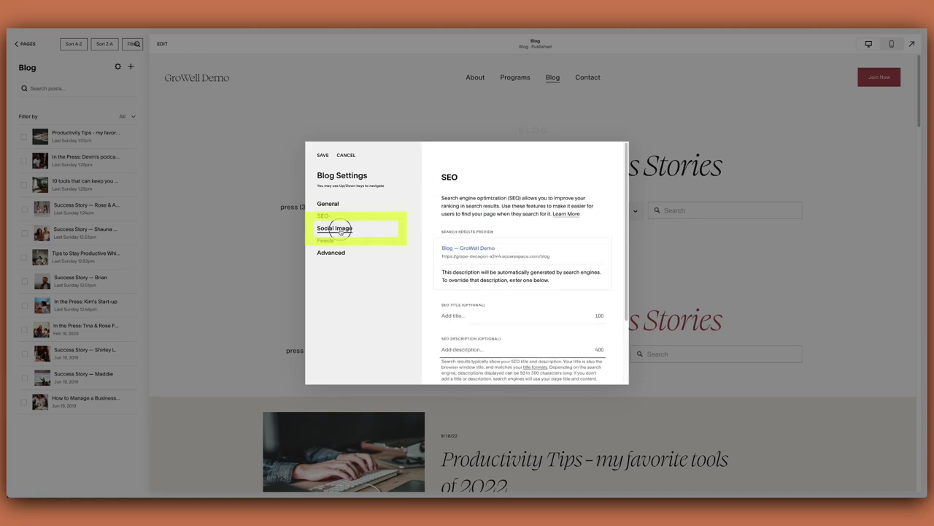
{"action": "left_click", "coordinate": [334, 228]}
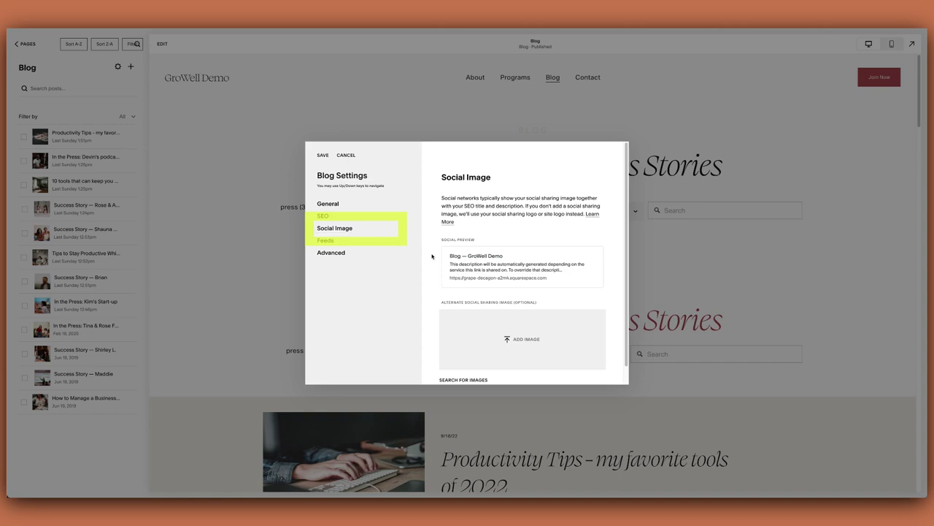
{"action": "scroll", "coordinate": [431, 256], "scroll_direction": "down", "scroll_amount": 1}
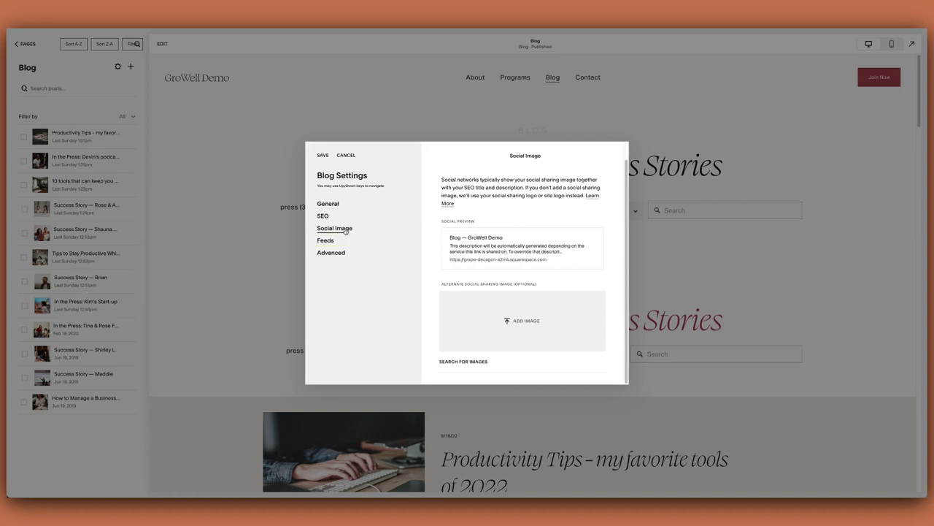
Review the blog's feed settings, including Replace Feed, the Podcasting options and the Change Feed choices
{"action": "key", "text": "Down"}
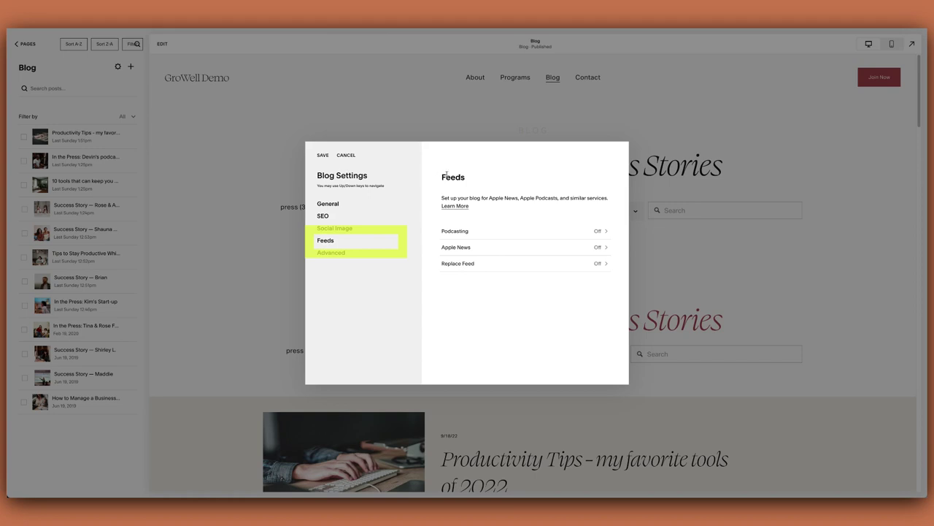
{"action": "left_click", "coordinate": [450, 264]}
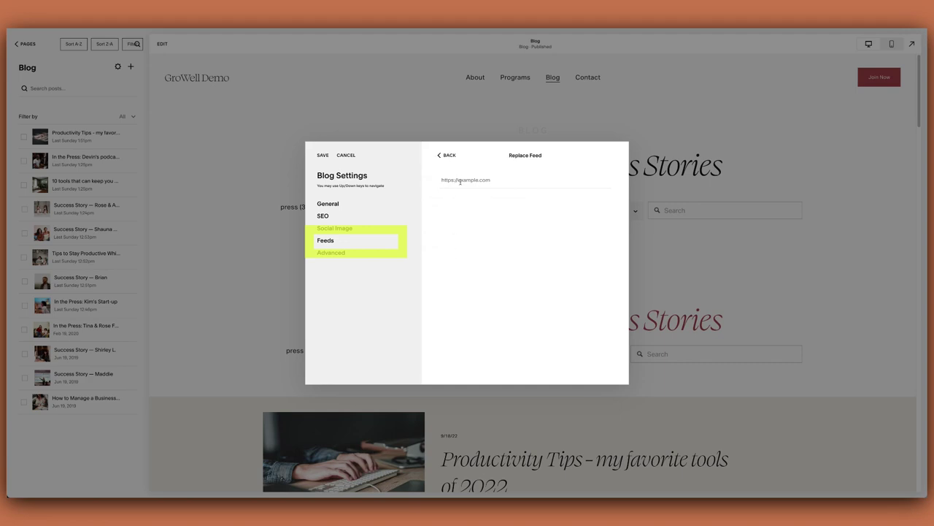
{"action": "left_click", "coordinate": [439, 155]}
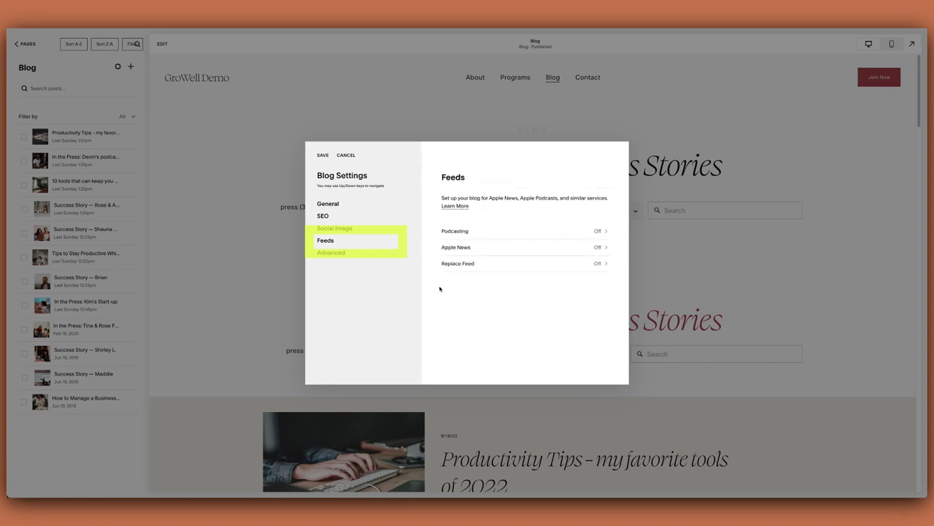
{"action": "left_click", "coordinate": [449, 232]}
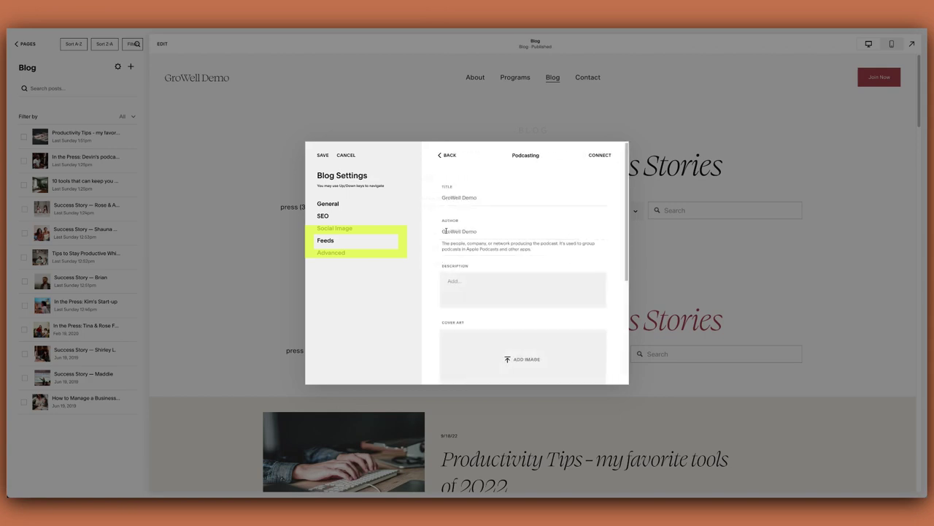
{"action": "scroll", "coordinate": [470, 274], "scroll_direction": "down", "scroll_amount": 3}
{"action": "scroll", "coordinate": [470, 273], "scroll_direction": "down", "scroll_amount": 3}
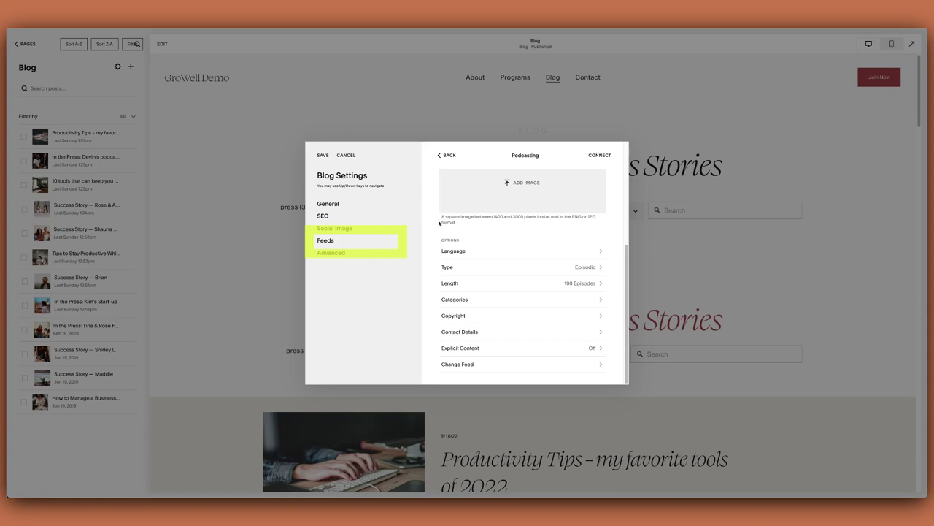
{"action": "left_click", "coordinate": [468, 367]}
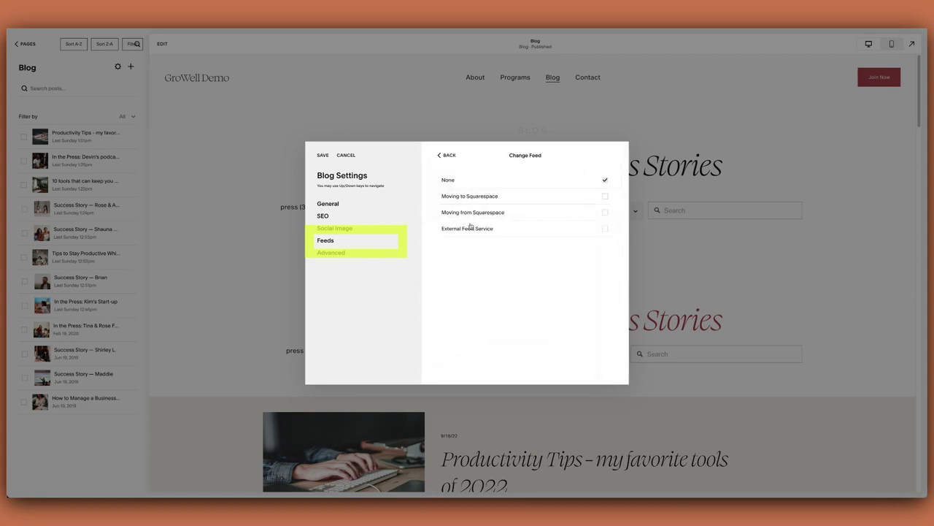
{"action": "left_click", "coordinate": [443, 155]}
{"action": "left_click", "coordinate": [442, 156]}
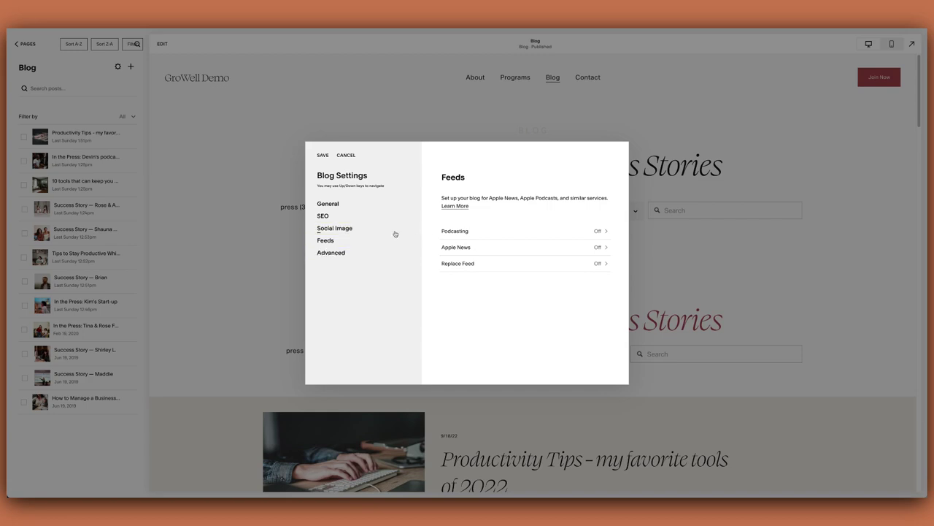
Rename the blog category "press" to "Press" in the advanced blog settings
{"action": "left_click", "coordinate": [331, 253]}
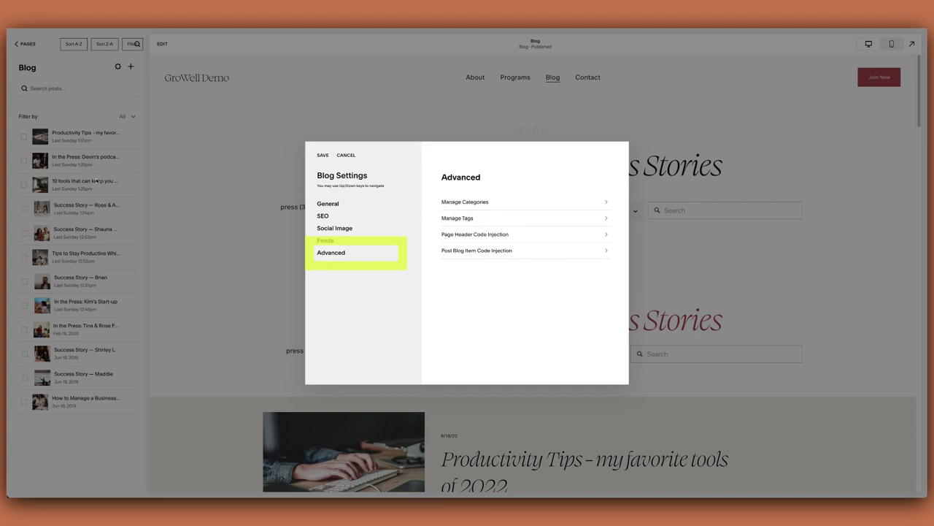
{"action": "left_click", "coordinate": [454, 206]}
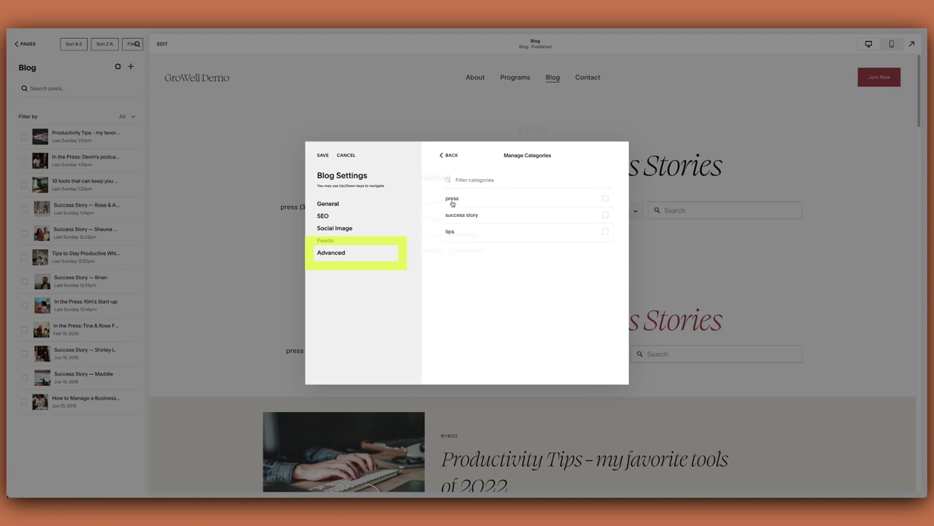
{"action": "left_click", "coordinate": [451, 203]}
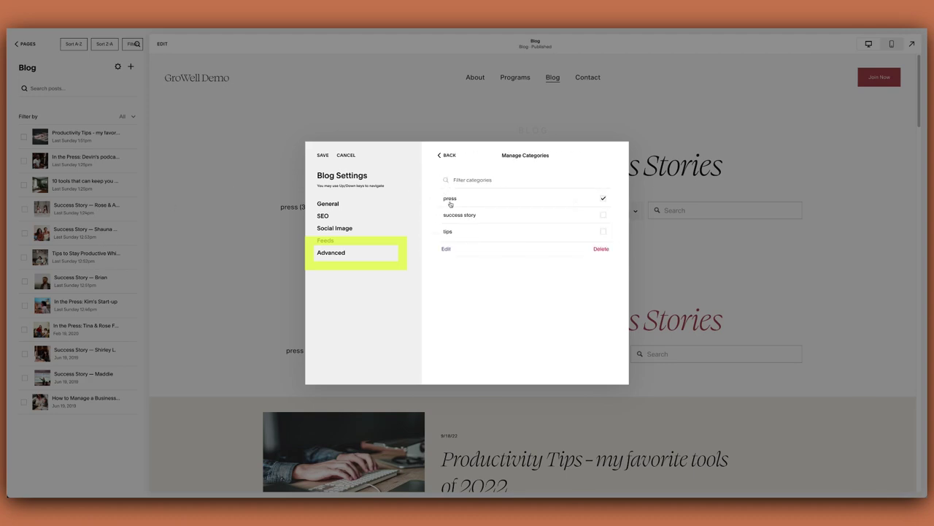
{"action": "left_click", "coordinate": [448, 249]}
{"action": "key", "text": "Left"}
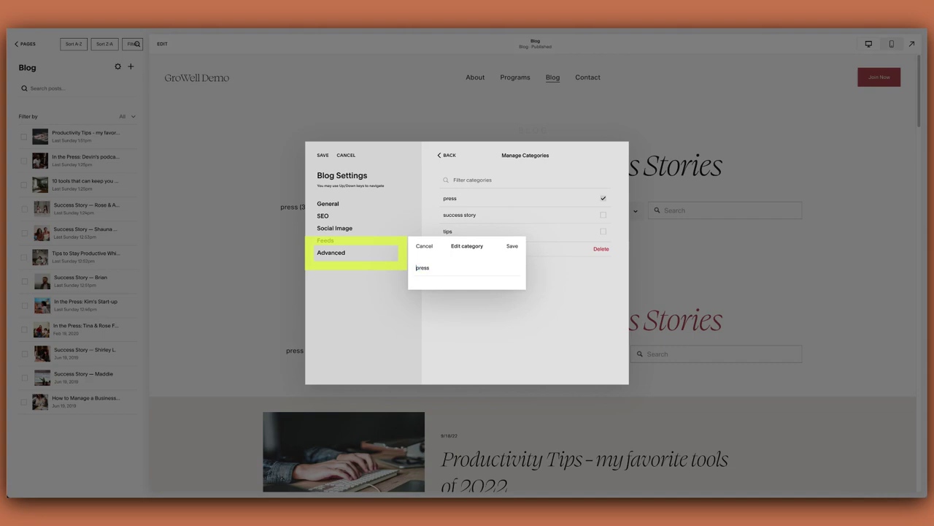
{"action": "key", "text": "Delete"}
{"action": "type", "text": "P"}
{"action": "left_click", "coordinate": [512, 246]}
Rename the blog category "success story" to "Success Story" and save the new name
{"action": "left_click", "coordinate": [447, 215]}
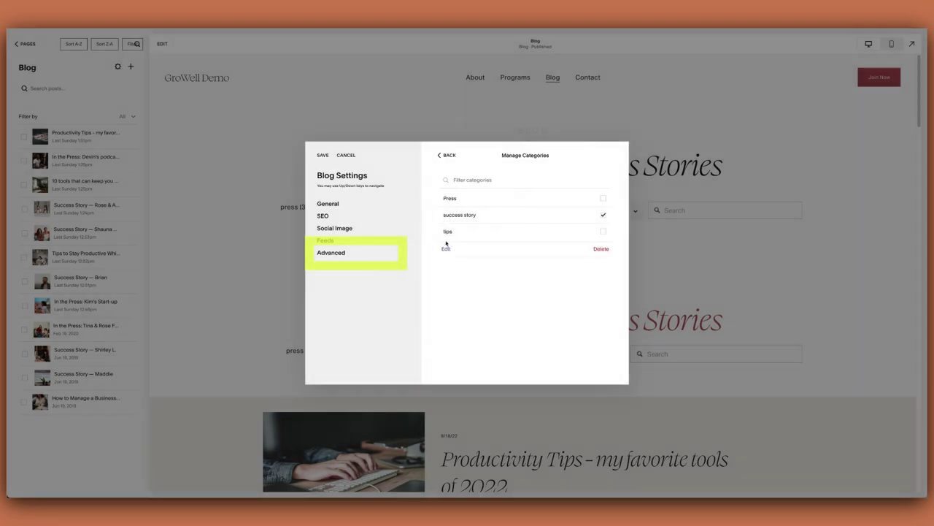
{"action": "left_click", "coordinate": [448, 249]}
{"action": "key", "text": "Left"}
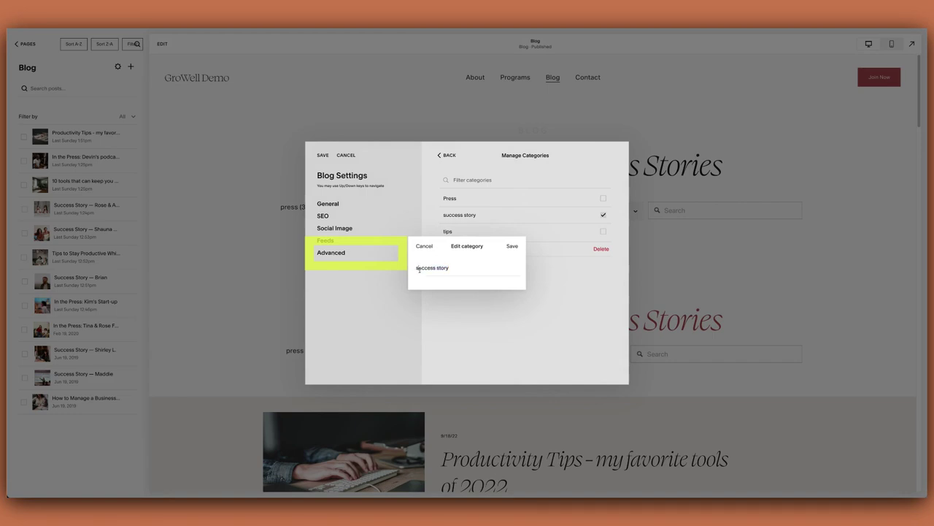
{"action": "key", "text": "Delete"}
{"action": "type", "text": "S"}
{"action": "left_click", "coordinate": [438, 268]}
{"action": "key", "text": "Delete"}
{"action": "type", "text": "S"}
{"action": "left_click", "coordinate": [512, 246]}
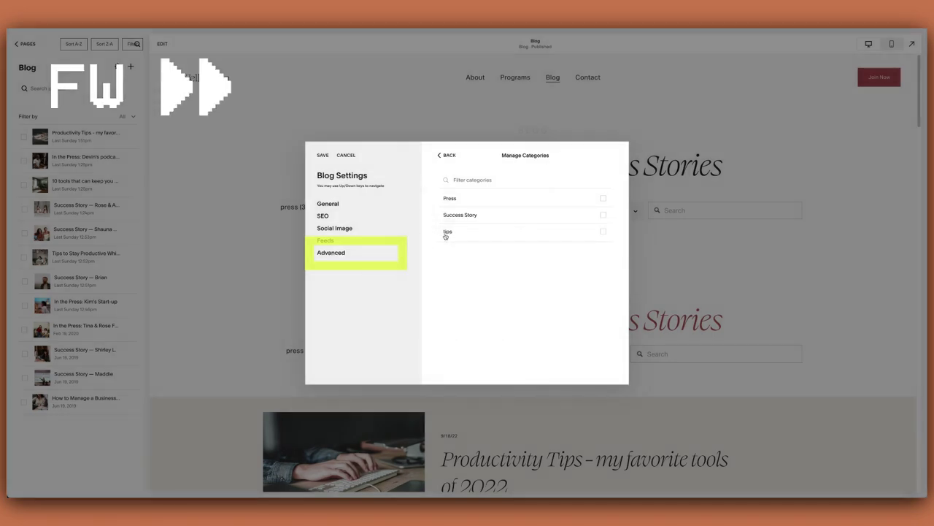
Rename the blog category "tips" to "Tips" and save the new name
{"action": "left_click", "coordinate": [446, 233]}
{"action": "left_click", "coordinate": [448, 265]}
{"action": "left_click", "coordinate": [437, 268]}
{"action": "key", "text": "Delete"}
{"action": "type", "text": "Tips"}
{"action": "left_click", "coordinate": [511, 244]}
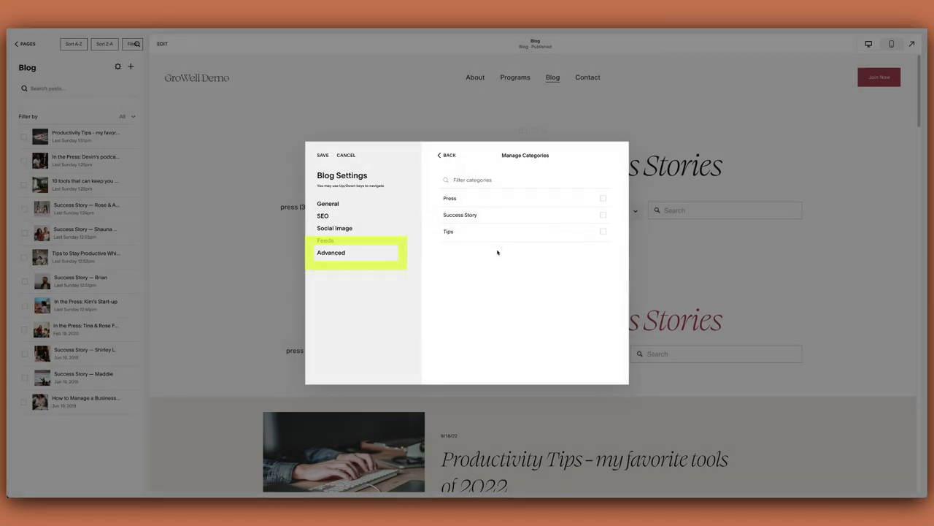
Select the "Success Story" and "Tips" categories to check the Merge option, and leave category management without merging
{"action": "left_click", "coordinate": [454, 233]}
{"action": "left_click", "coordinate": [603, 216]}
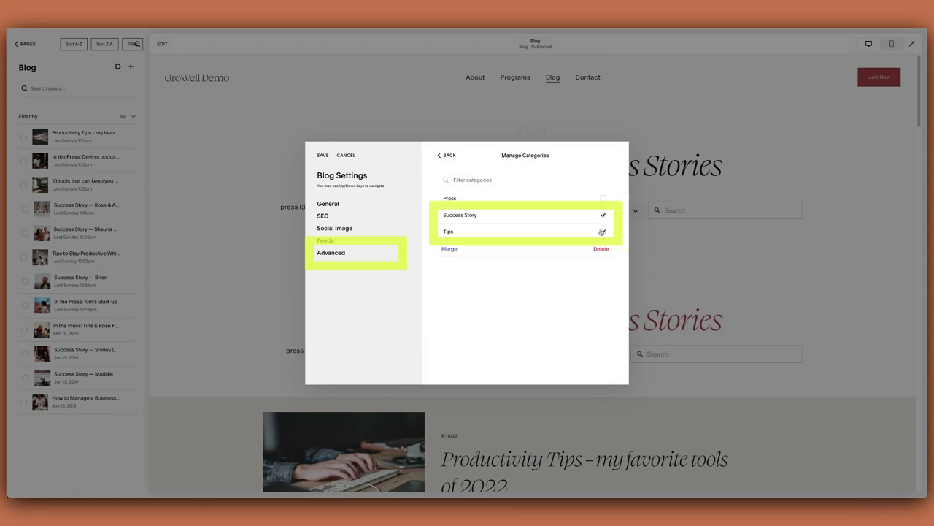
{"action": "left_click", "coordinate": [443, 157]}
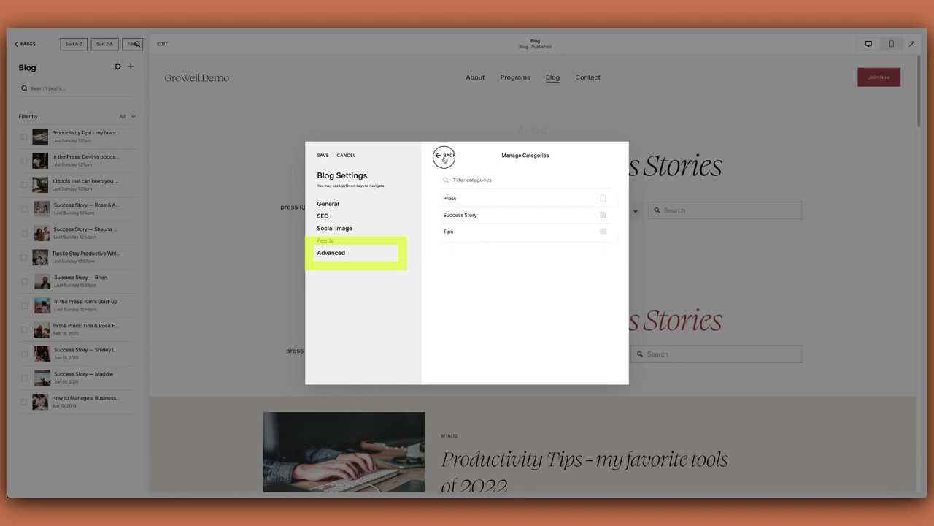
Rename the blog tag "quickbooks" to "QuickBooks" in the tag management settings
{"action": "left_click", "coordinate": [454, 216]}
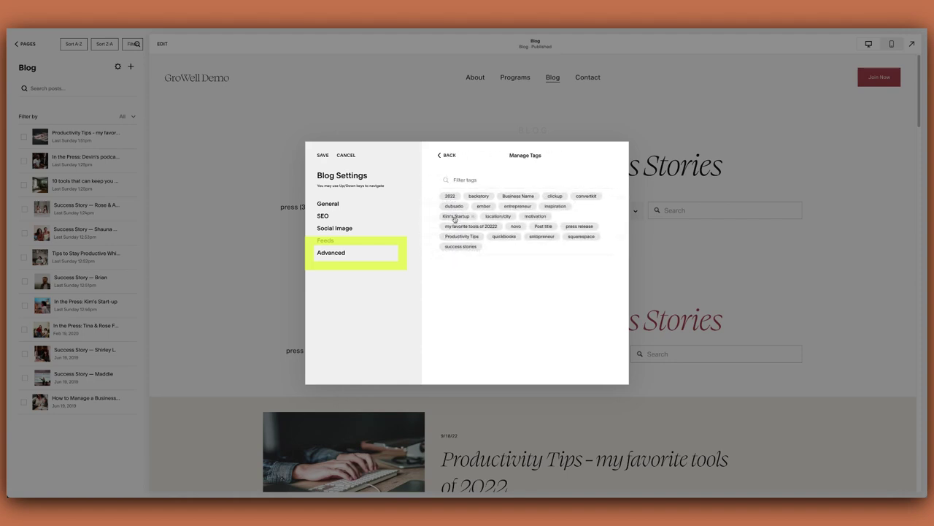
{"action": "left_click", "coordinate": [502, 236]}
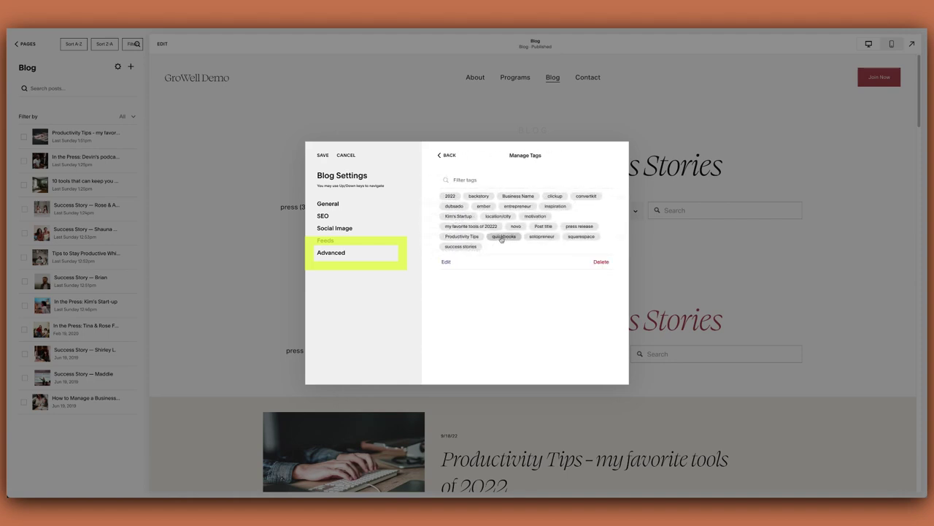
{"action": "left_click", "coordinate": [443, 261]}
{"action": "left_click", "coordinate": [416, 267]}
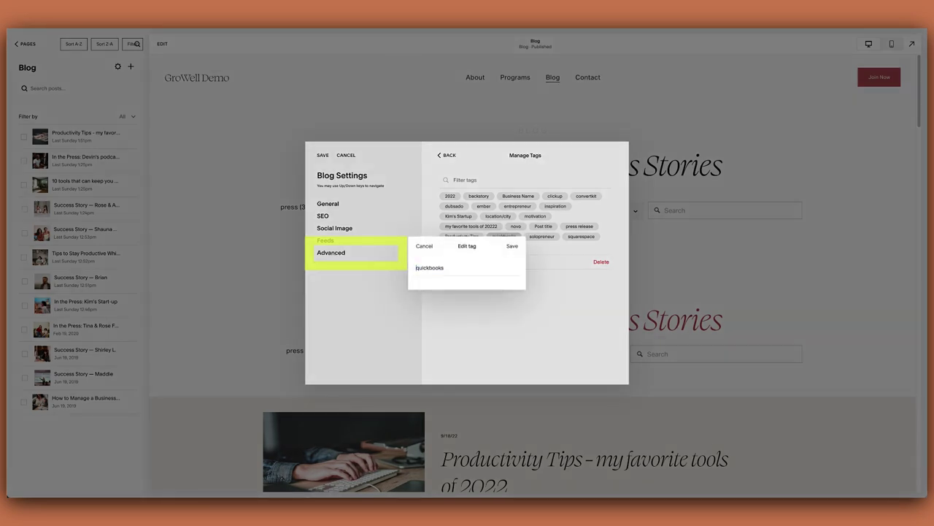
{"action": "key", "text": "Delete"}
{"action": "type", "text": "Q"}
{"action": "left_click", "coordinate": [429, 267]}
{"action": "key", "text": "Delete"}
{"action": "type", "text": "B"}
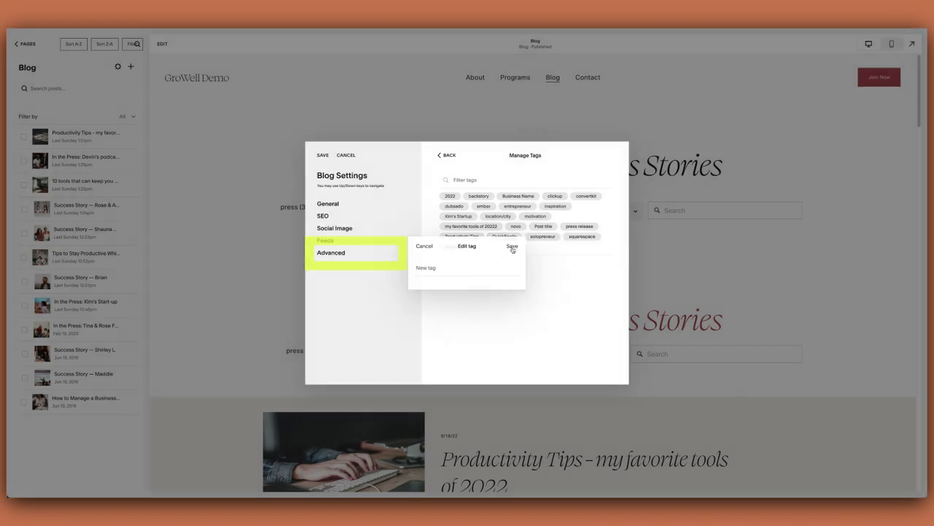
{"action": "left_click", "coordinate": [512, 249]}
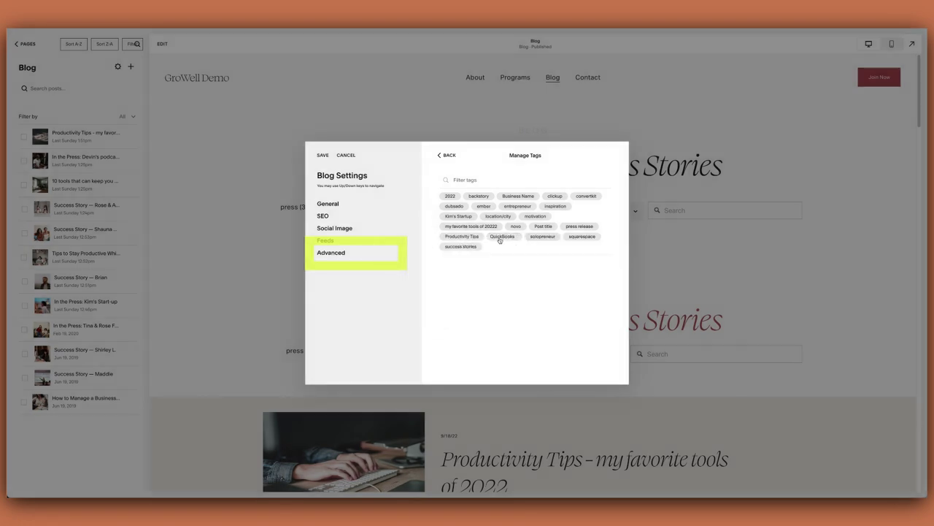
Merge the blog tags "success stories" and "inspiration" into a single tag named "Inspiration"
{"action": "left_click", "coordinate": [503, 236]}
{"action": "left_click", "coordinate": [461, 246]}
{"action": "left_click", "coordinate": [555, 206]}
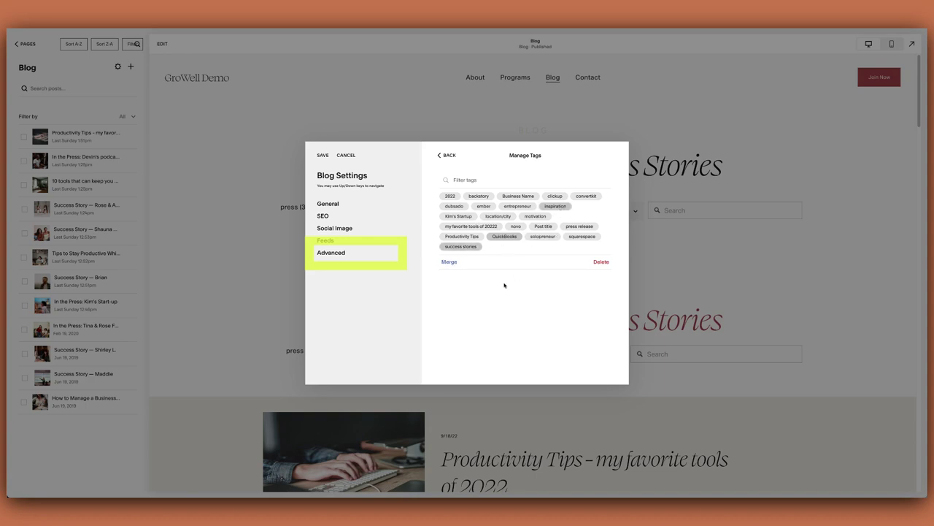
{"action": "left_click", "coordinate": [505, 236]}
{"action": "left_click", "coordinate": [449, 262]}
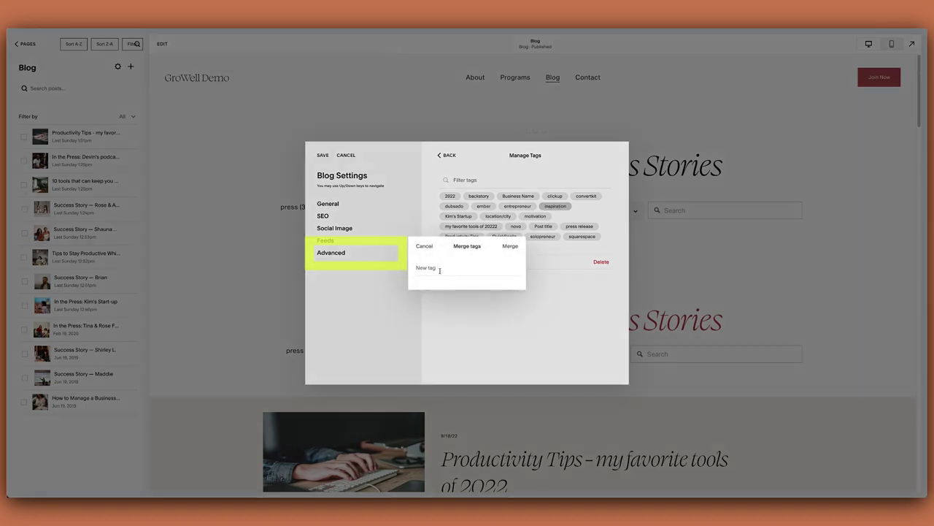
{"action": "type", "text": "Inspiration"}
{"action": "left_click", "coordinate": [509, 246]}
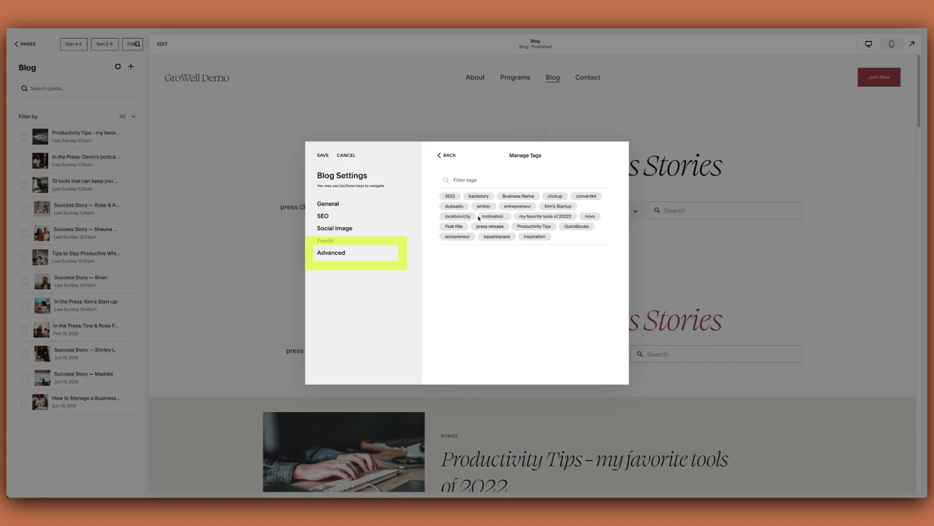
{"action": "mouse_move", "coordinate": [531, 238]}
{"action": "left_click", "coordinate": [444, 154]}
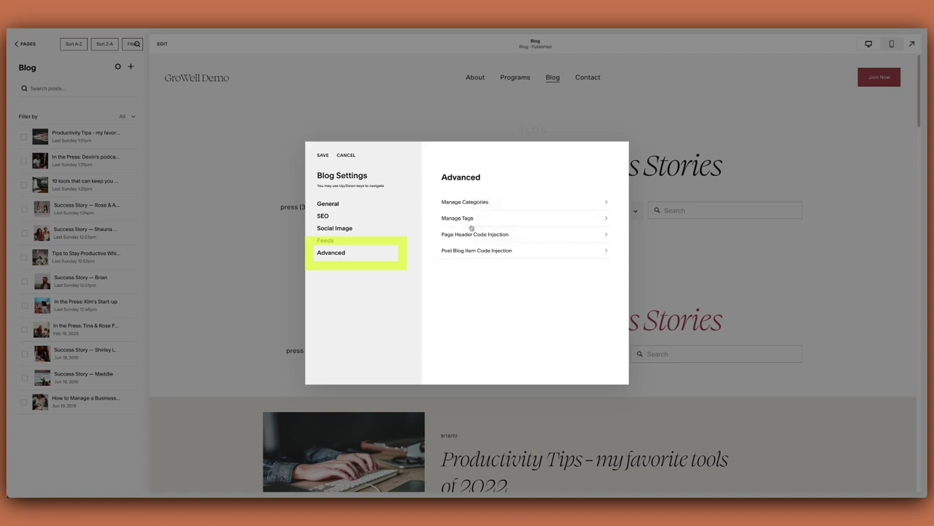
Filter the blog's tags by "convert" and by "inspir", and clear the filter
{"action": "left_click", "coordinate": [470, 219]}
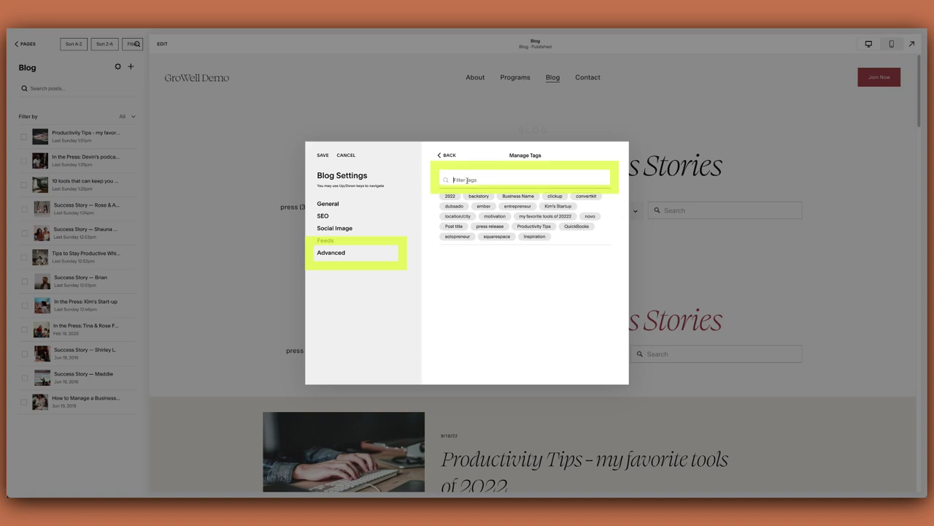
{"action": "left_click", "coordinate": [473, 180]}
{"action": "type", "text": "convert"}
{"action": "key", "text": "BackSpace"}
{"action": "key", "text": "BackSpace"}
{"action": "key", "text": "BackSpace"}
{"action": "key", "text": "BackSpace"}
{"action": "key", "text": "BackSpace"}
{"action": "key", "text": "BackSpace"}
{"action": "key", "text": "BackSpace"}
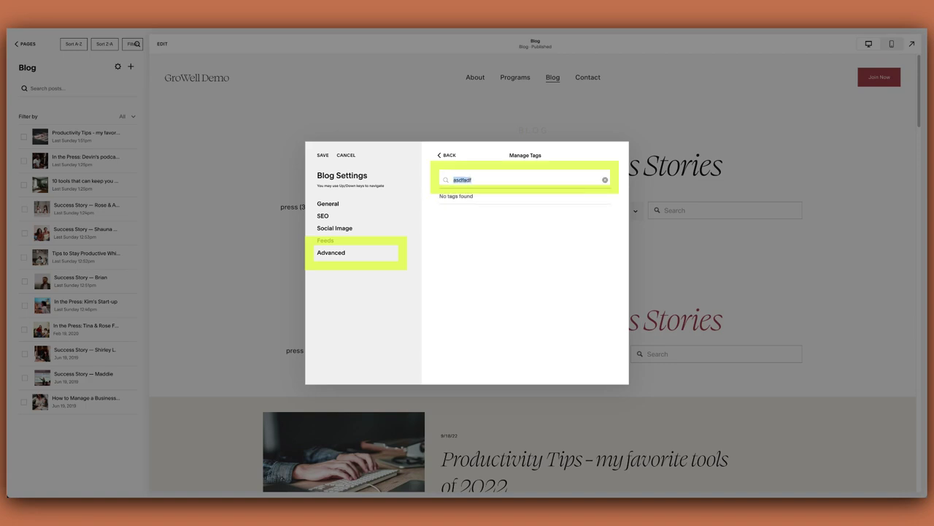
{"action": "type", "text": "inspir"}
{"action": "left_click", "coordinate": [605, 180]}
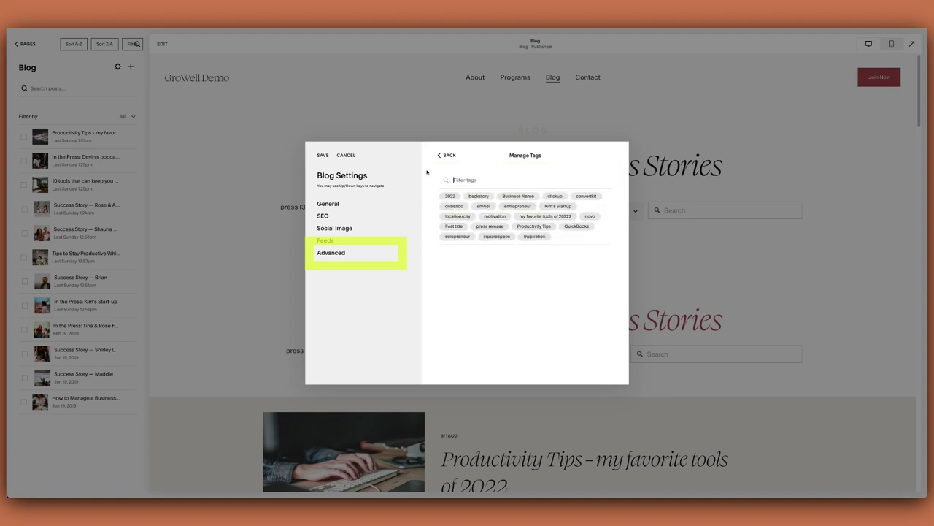
Leave tag management and save the blog settings
{"action": "left_click", "coordinate": [445, 155]}
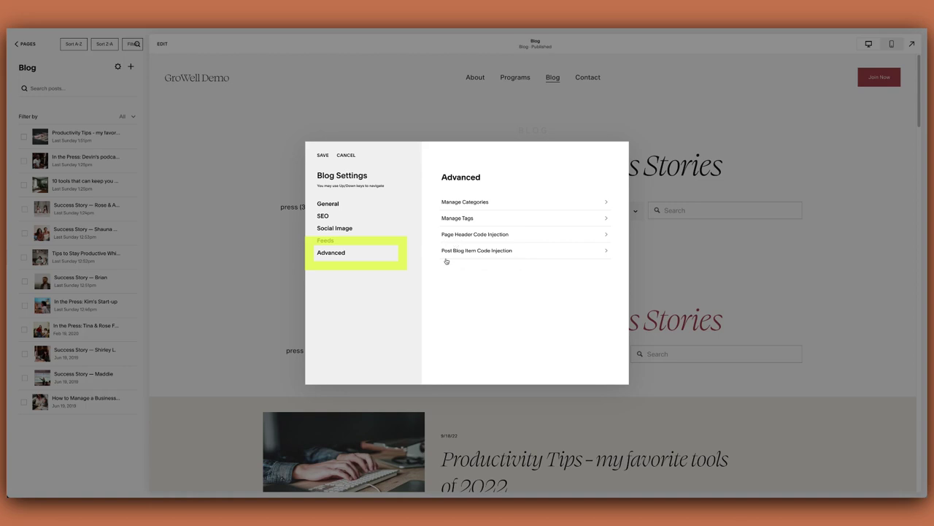
{"action": "left_click", "coordinate": [322, 156]}
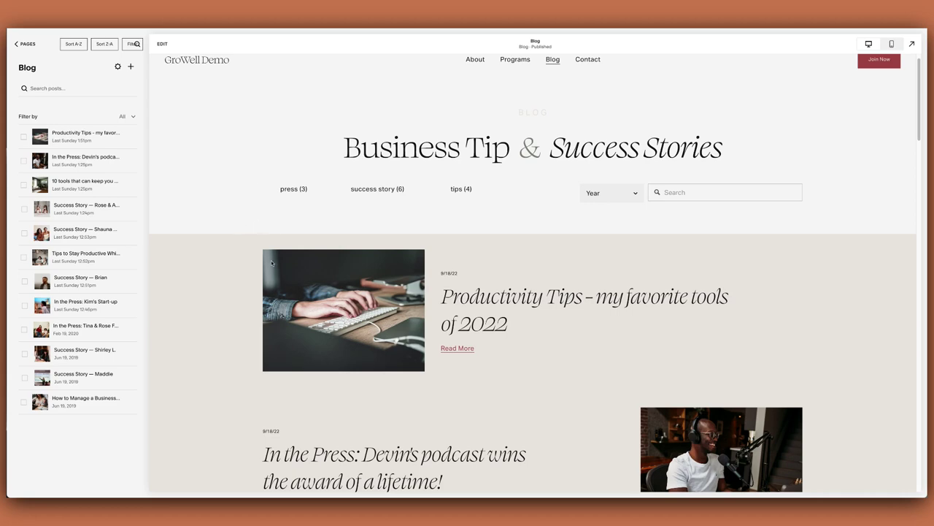
Browse the blog's posts down to the pagination, view the older posts, and return to the first page of posts
{"action": "scroll", "coordinate": [255, 300], "scroll_direction": "down", "scroll_amount": 1}
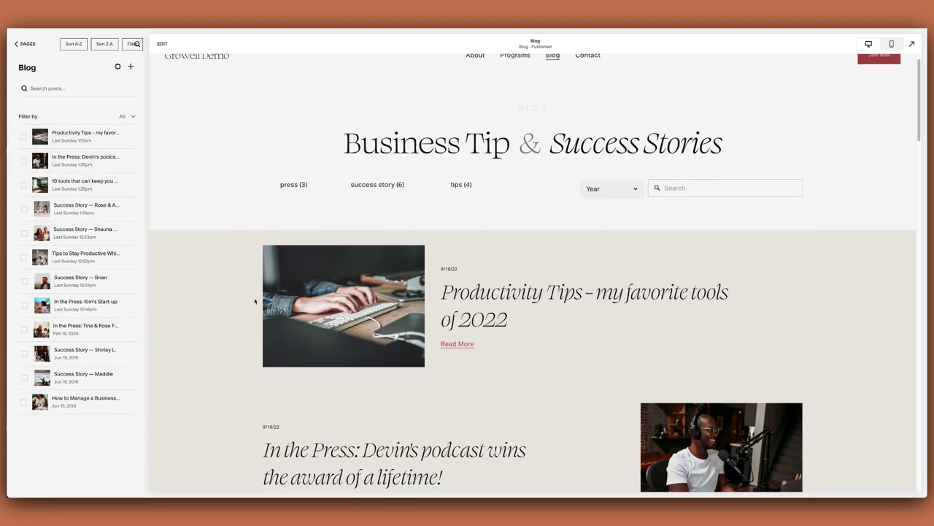
{"action": "scroll", "coordinate": [255, 301], "scroll_direction": "down", "scroll_amount": 20}
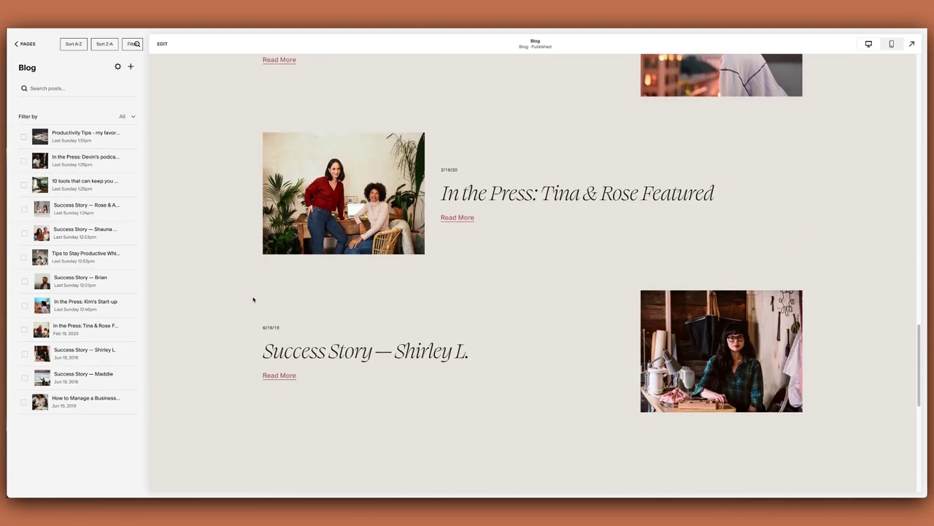
{"action": "scroll", "coordinate": [255, 300], "scroll_direction": "down", "scroll_amount": 3}
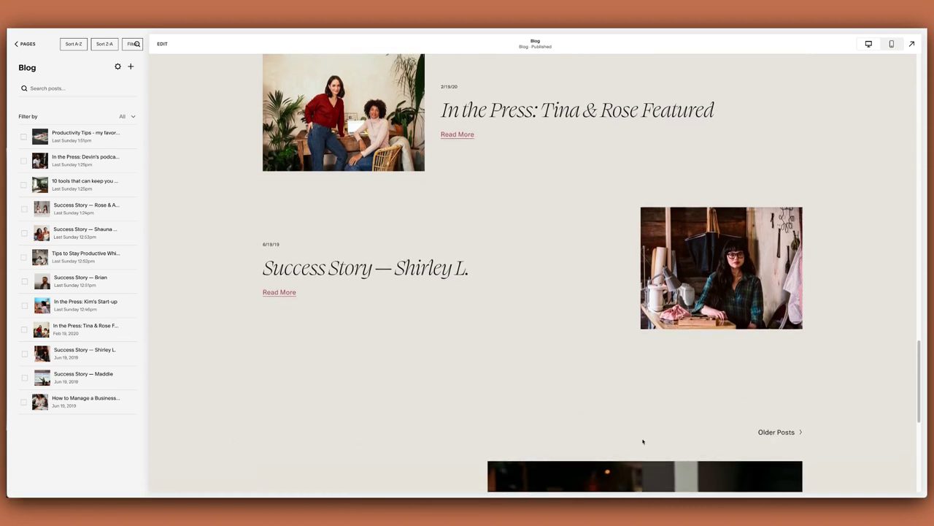
{"action": "left_click", "coordinate": [768, 433]}
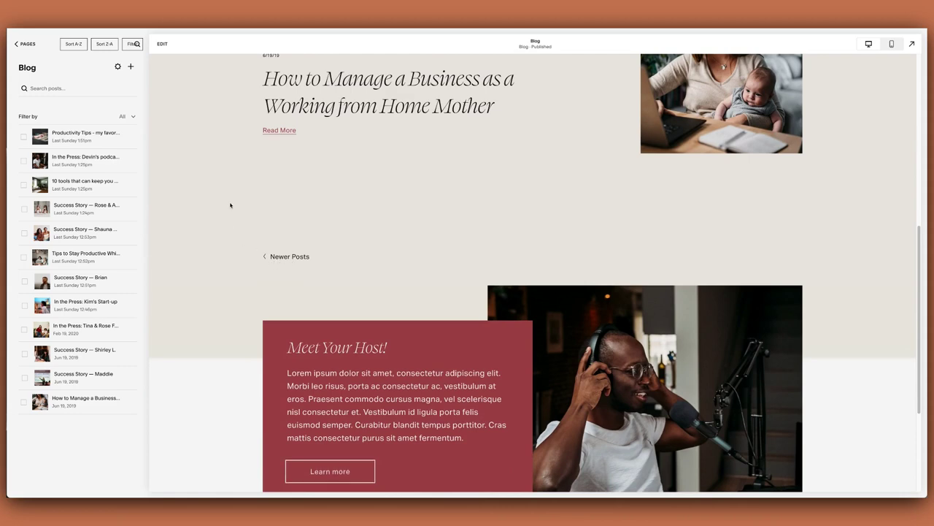
{"action": "scroll", "coordinate": [219, 202], "scroll_direction": "up", "scroll_amount": 10}
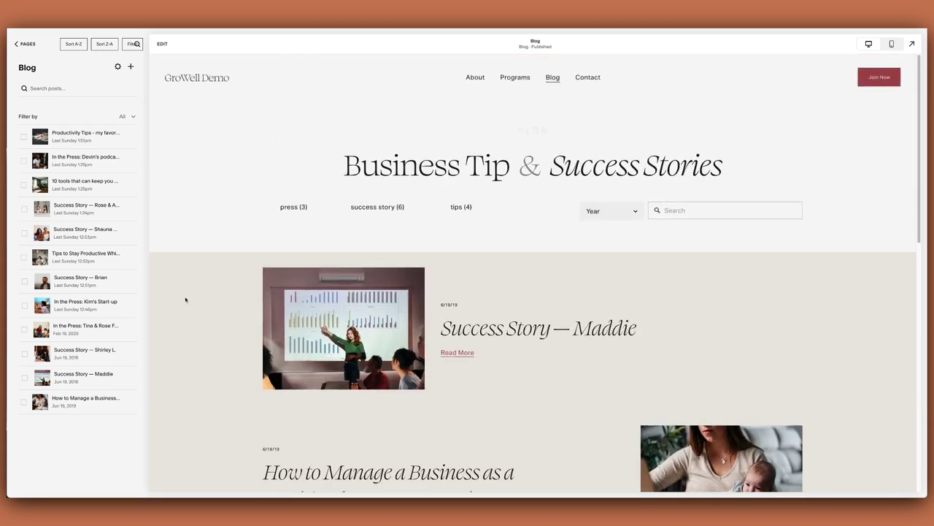
{"action": "left_click", "coordinate": [28, 68]}
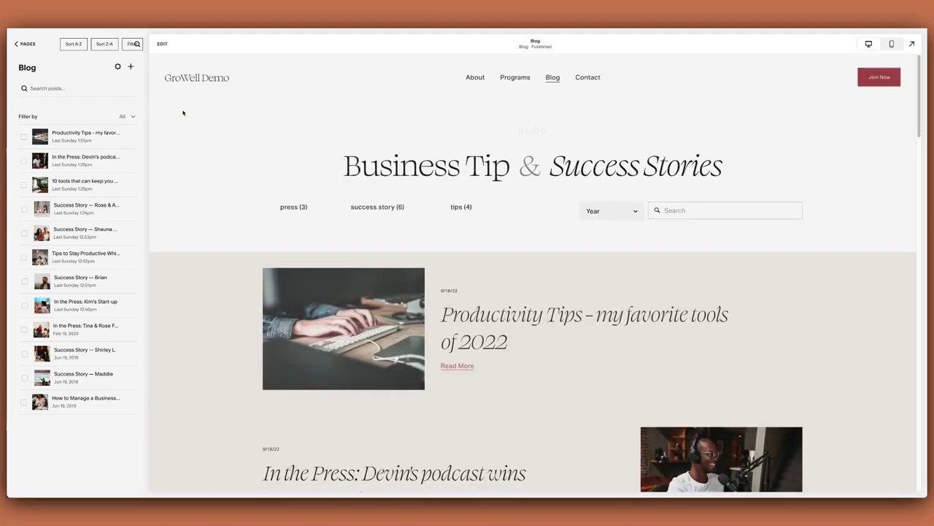
Open the blog page for editing and examine the text styles of the BLOG label and the "Business Tip & Success Stories" heading
{"action": "left_click", "coordinate": [162, 44]}
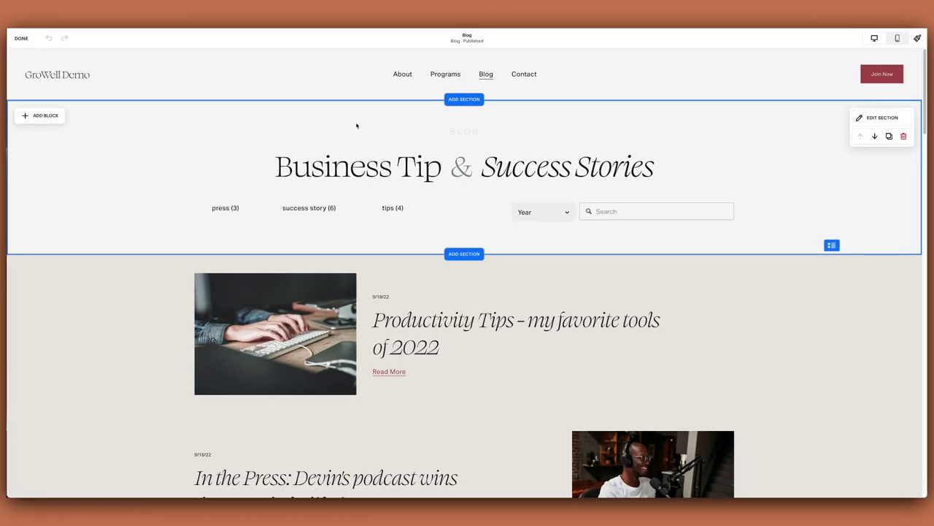
{"action": "left_click", "coordinate": [422, 135]}
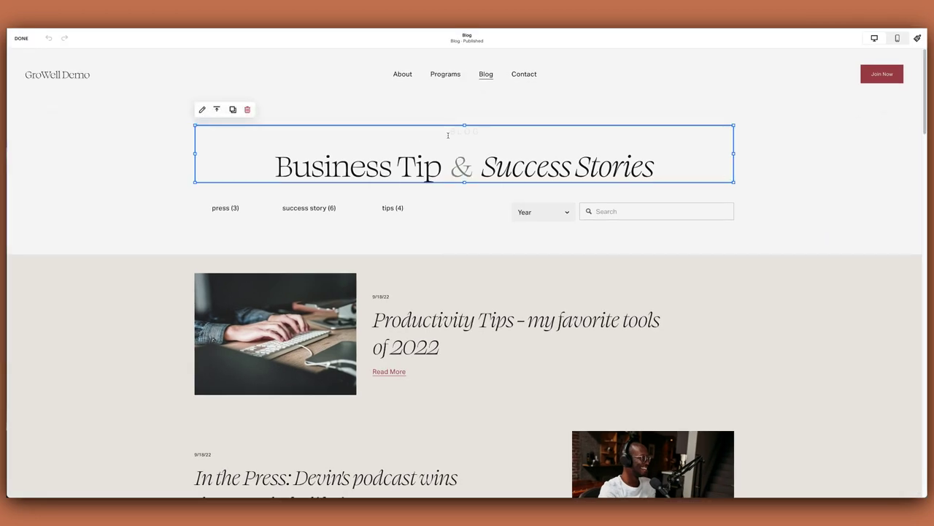
{"action": "left_click", "coordinate": [445, 132]}
{"action": "double_click", "coordinate": [462, 132]}
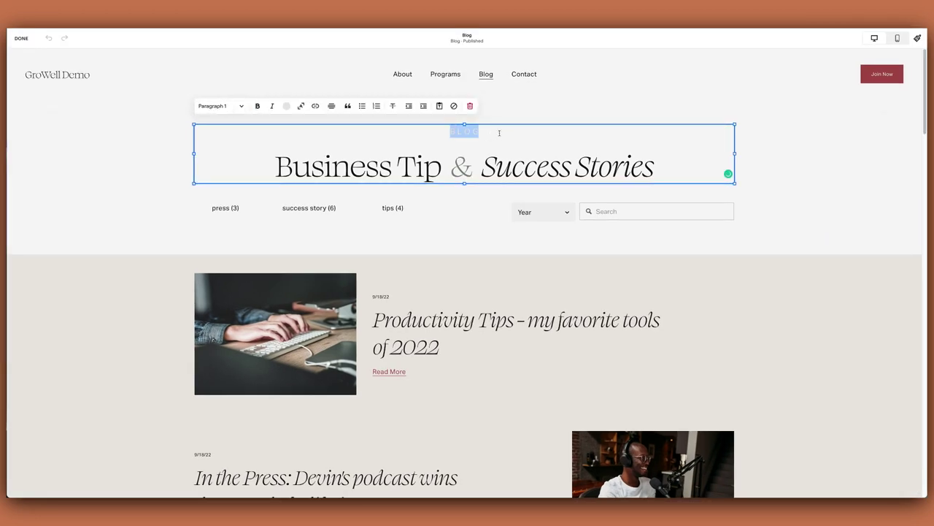
{"action": "left_click_drag", "start_coordinate": [276, 168], "coordinate": [657, 169]}
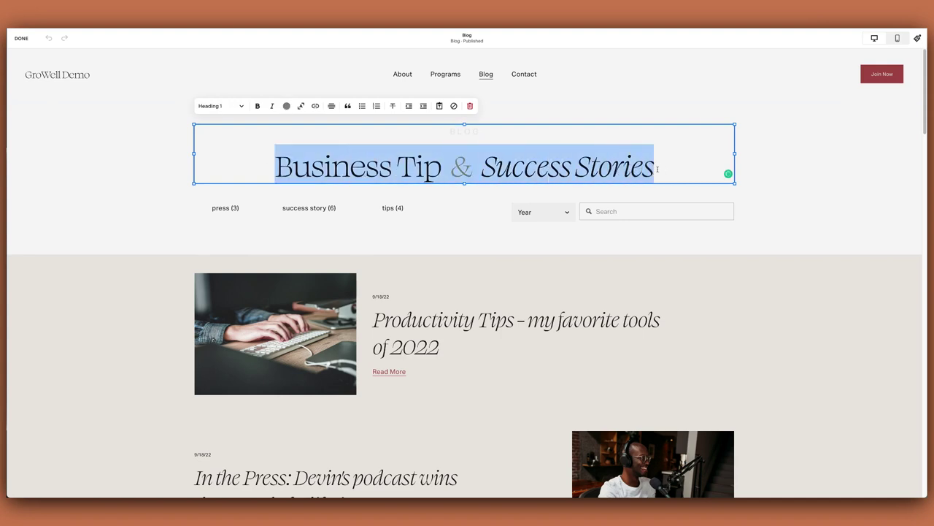
{"action": "left_click", "coordinate": [413, 168]}
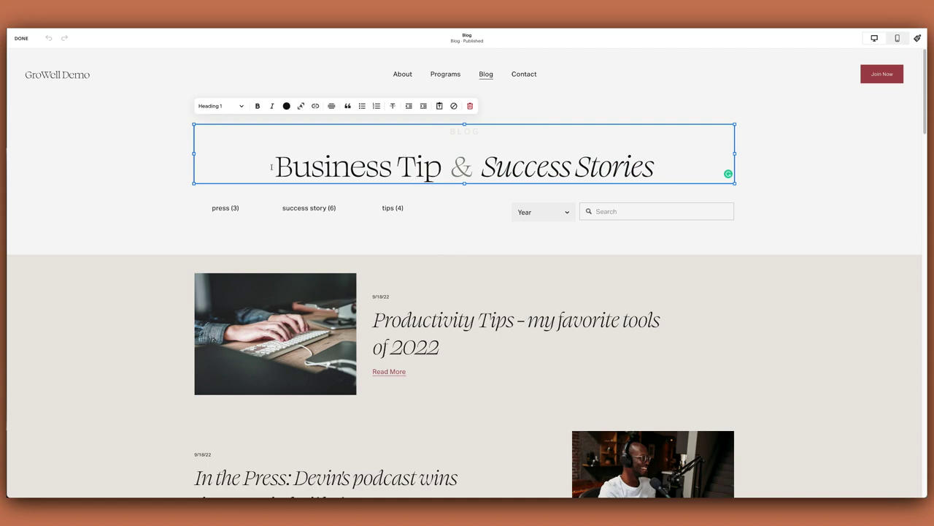
{"action": "left_click_drag", "start_coordinate": [271, 167], "coordinate": [660, 171]}
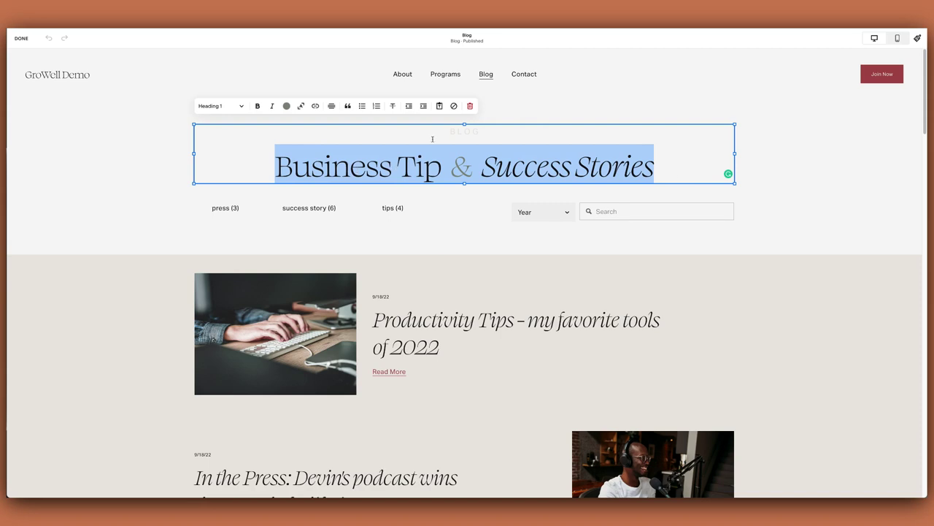
{"action": "left_click", "coordinate": [442, 131]}
{"action": "double_click", "coordinate": [443, 132]}
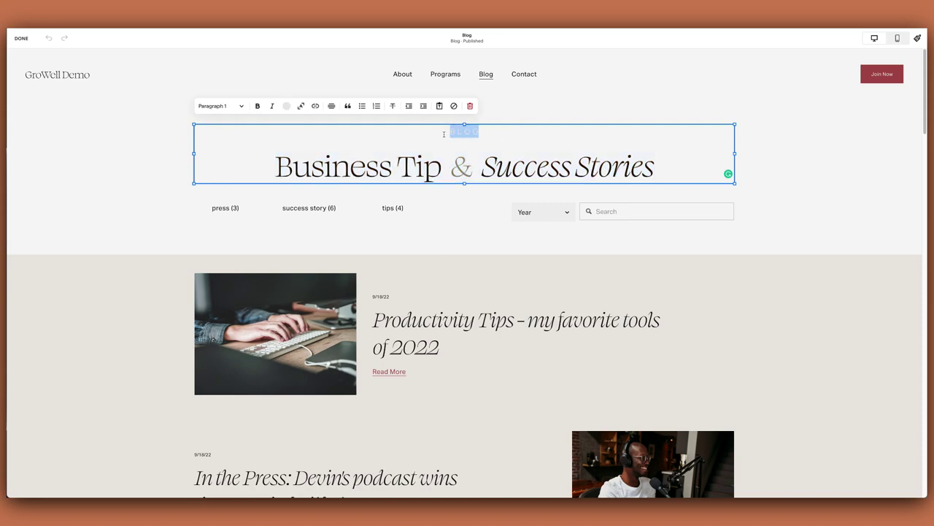
{"action": "left_click", "coordinate": [309, 168]}
{"action": "left_click_drag", "start_coordinate": [271, 167], "coordinate": [695, 181]}
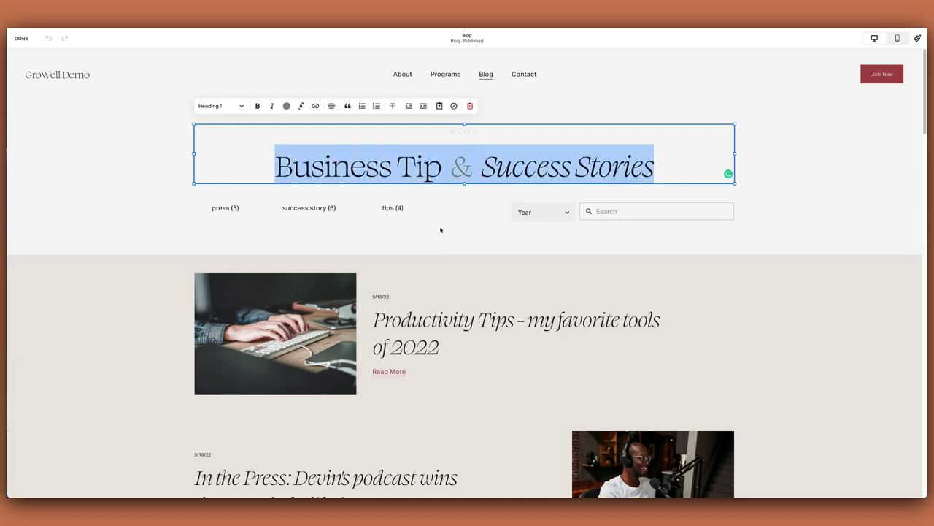
{"action": "left_click", "coordinate": [172, 225]}
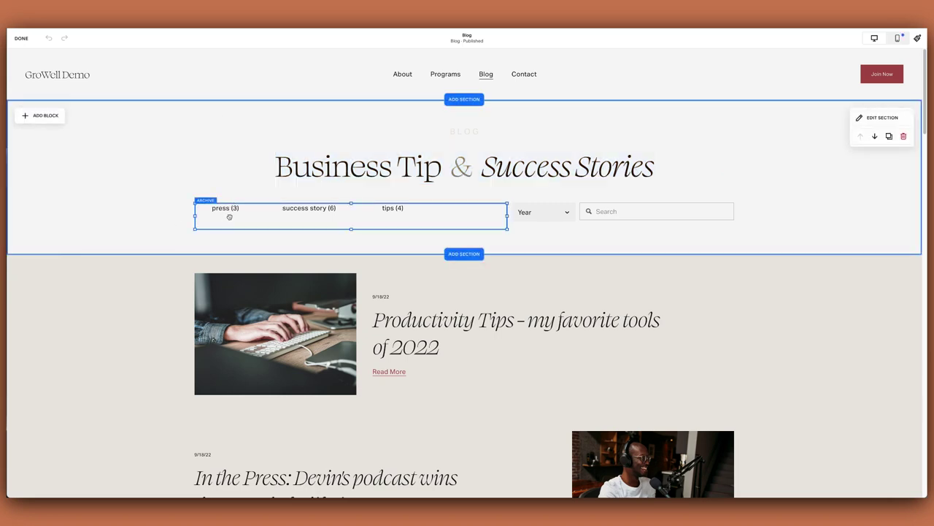
Add a blank Classic Editor section between the blog header section and the list of posts
{"action": "left_click", "coordinate": [219, 218]}
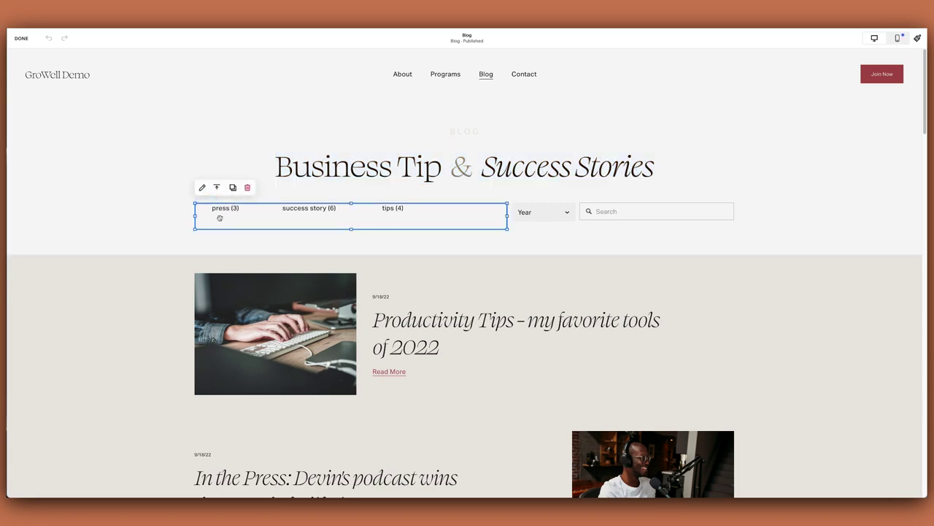
{"action": "left_click", "coordinate": [152, 204]}
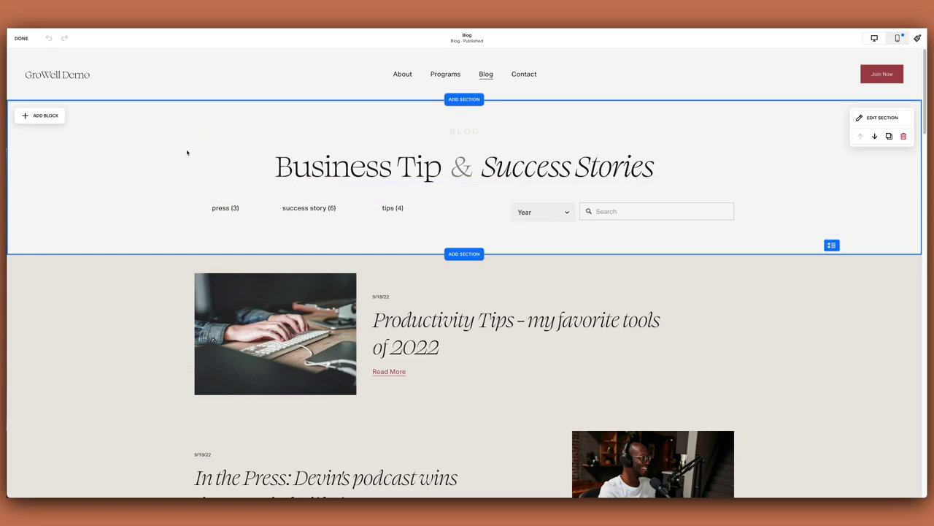
{"action": "left_click", "coordinate": [465, 259]}
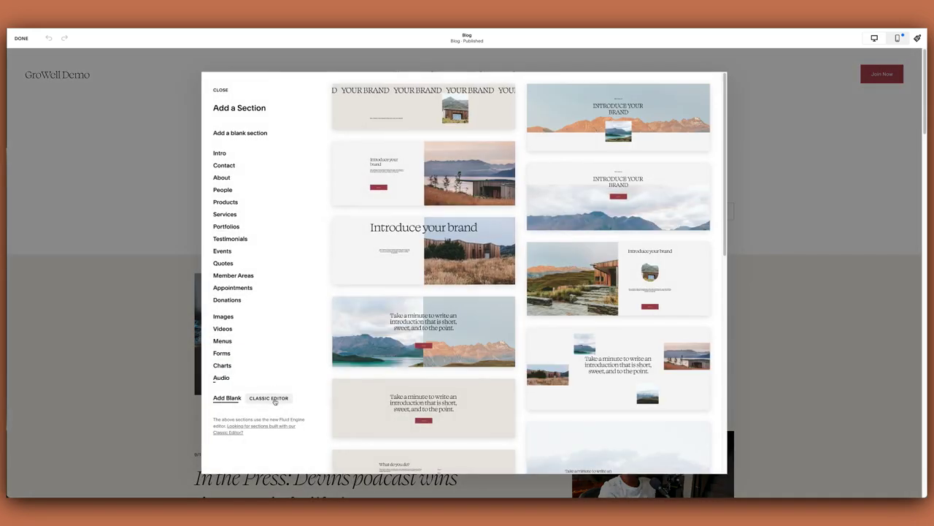
{"action": "left_click", "coordinate": [227, 397]}
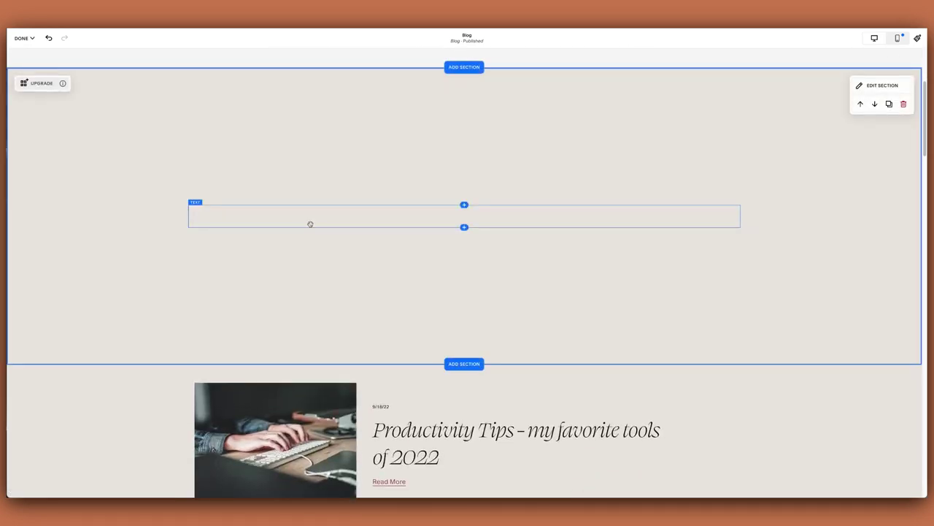
Apply the Lightest 2 color theme to the new blank section and set its section height to S
{"action": "left_click", "coordinate": [861, 86]}
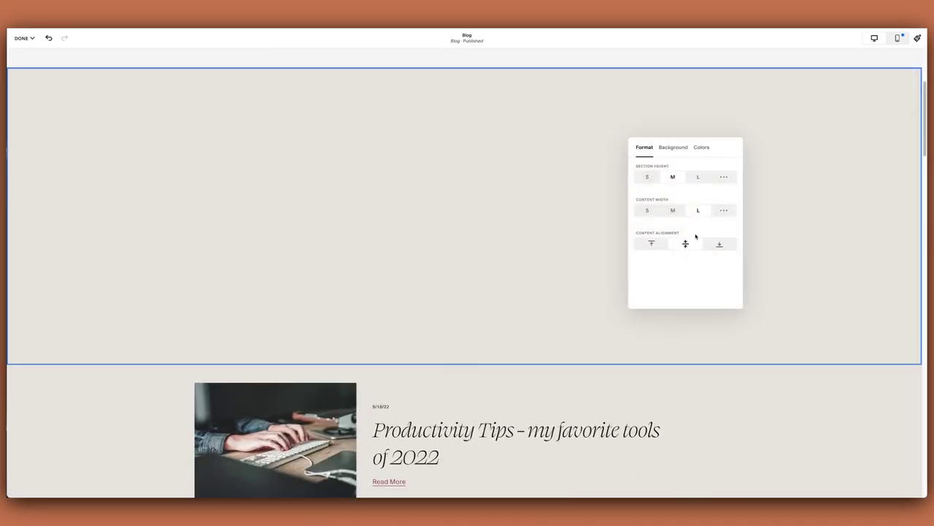
{"action": "left_click", "coordinate": [700, 149]}
{"action": "left_click", "coordinate": [697, 212]}
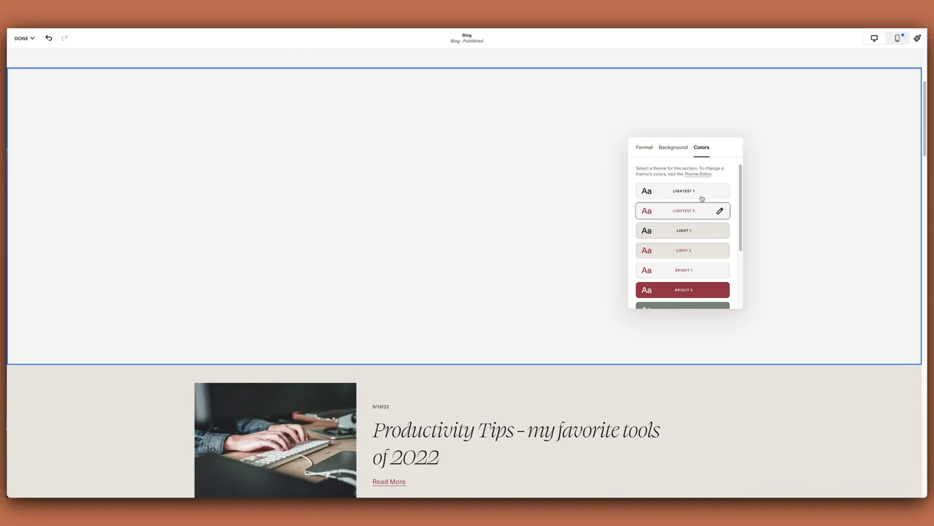
{"action": "left_click", "coordinate": [500, 185]}
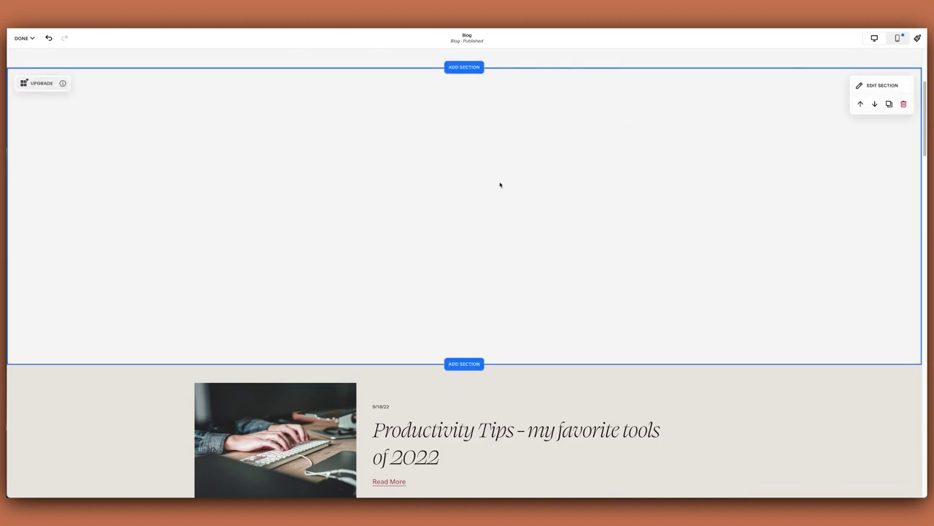
{"action": "left_click", "coordinate": [872, 87]}
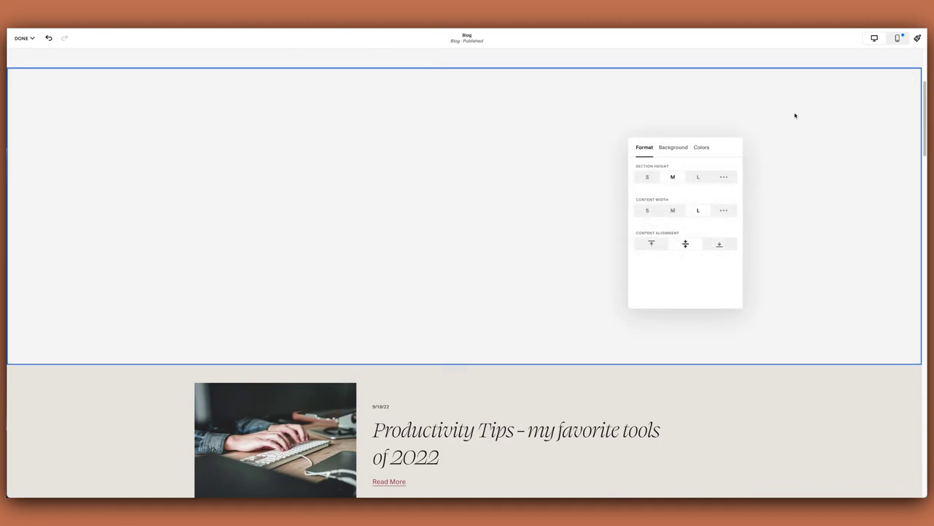
{"action": "left_click", "coordinate": [654, 179]}
{"action": "left_click", "coordinate": [761, 100]}
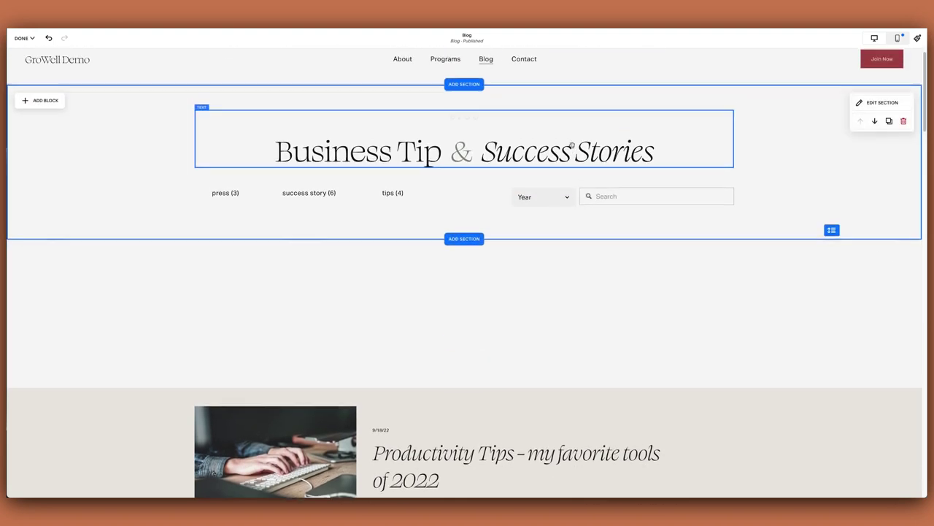
Copy the BLOG label and "Business Tip & Success Stories" heading from the header section into the new section's text block
{"action": "double_click", "coordinate": [419, 137]}
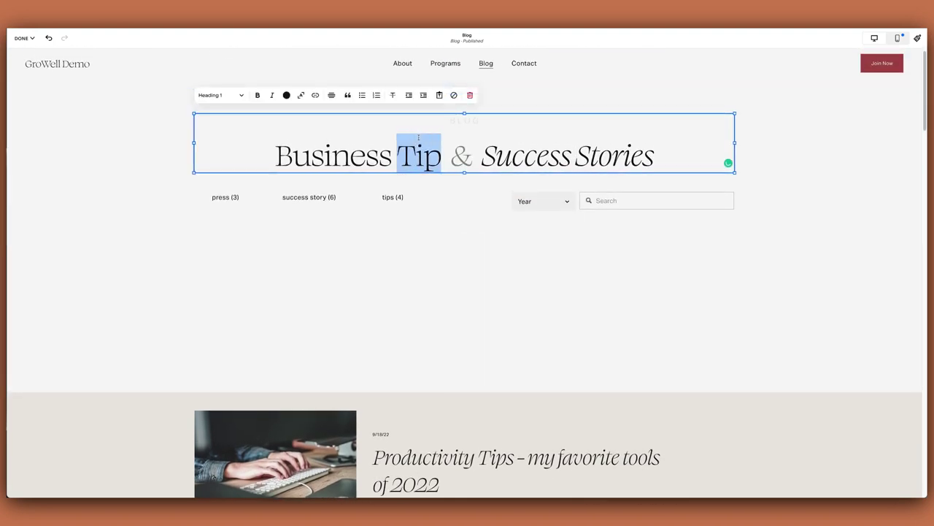
{"action": "left_click", "coordinate": [418, 138]}
{"action": "left_click", "coordinate": [434, 292]}
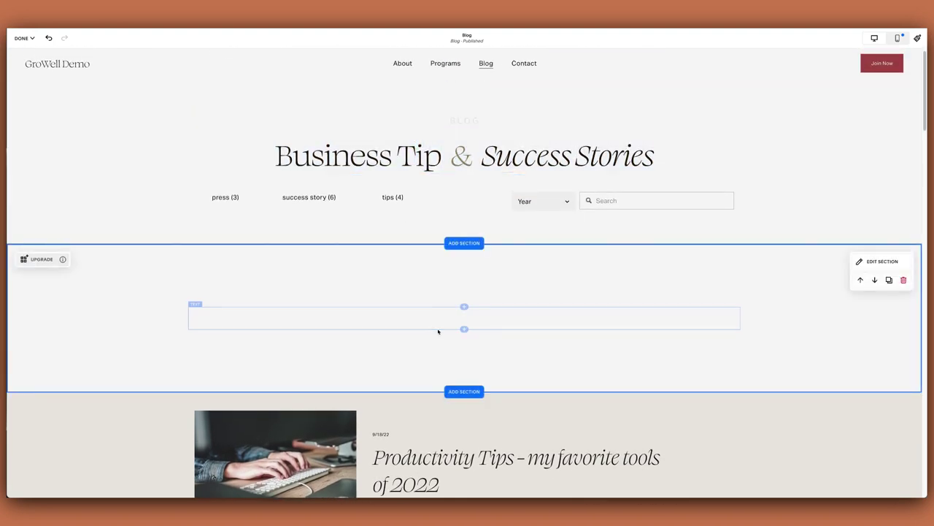
{"action": "left_click", "coordinate": [437, 321]}
{"action": "type", "text": "BLOG Business Tip & Success Stories"}
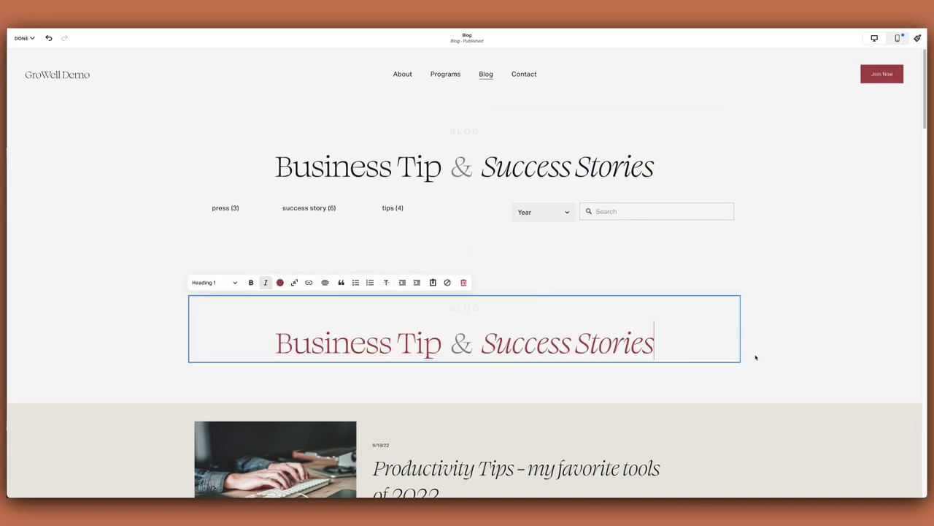
{"action": "left_click", "coordinate": [756, 357]}
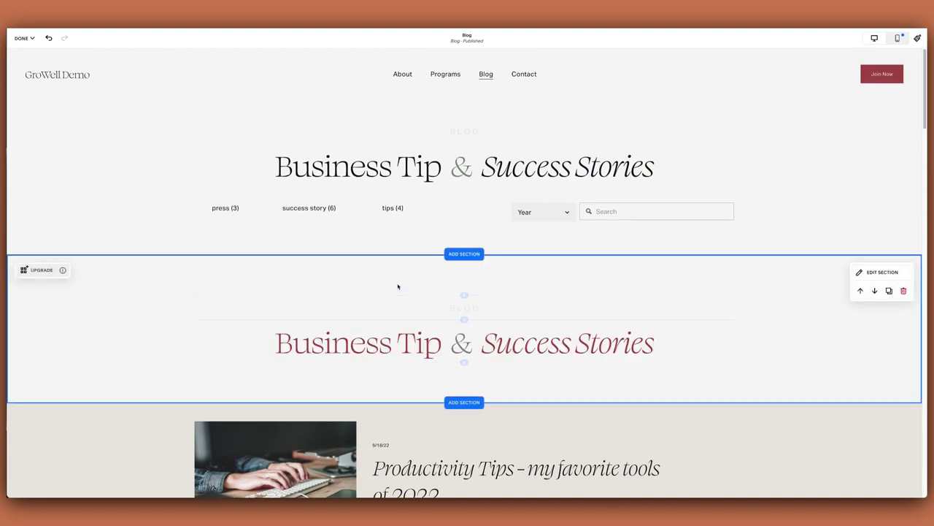
Insert an Archive block below the new section's heading and connect it to the Blog page
{"action": "left_click", "coordinate": [465, 363]}
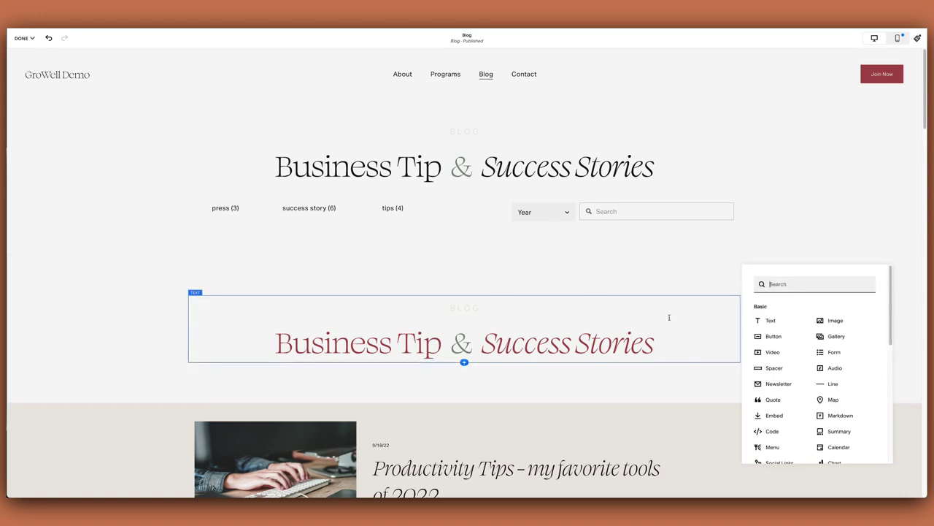
{"action": "type", "text": "archive"}
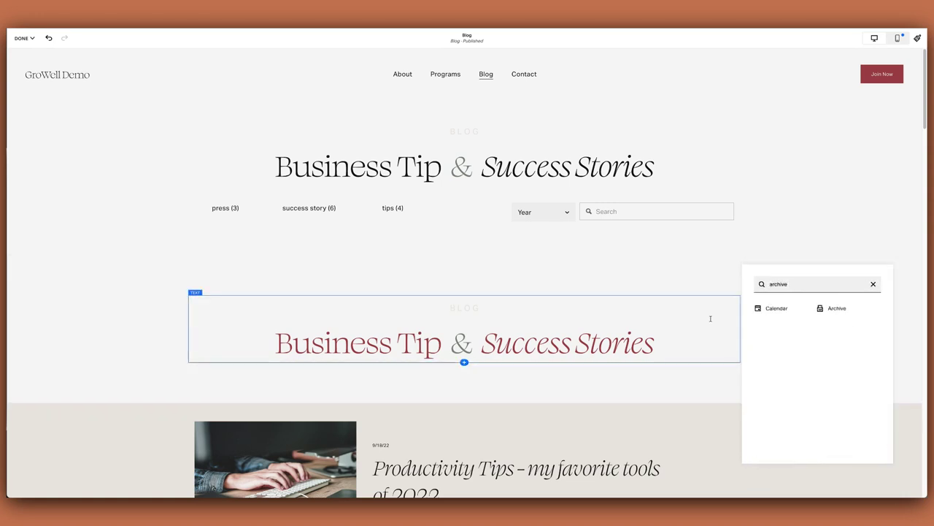
{"action": "left_click", "coordinate": [824, 309]}
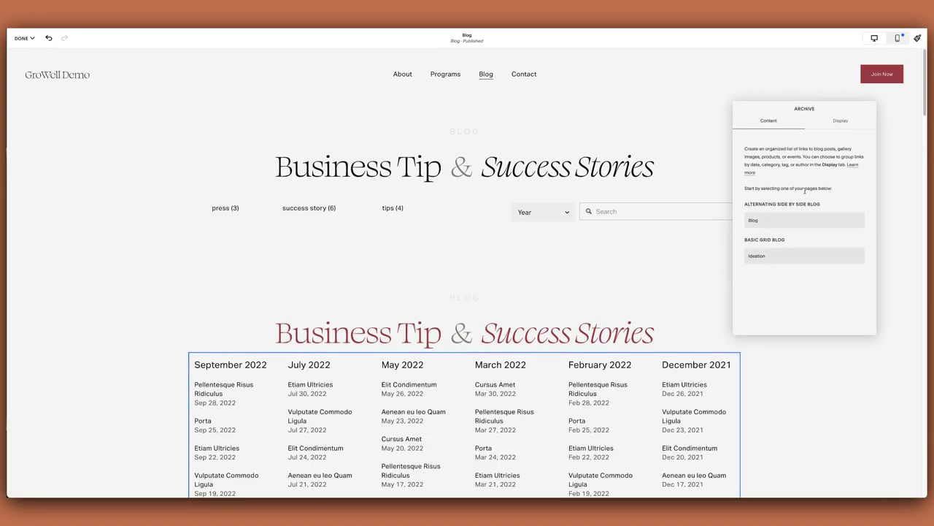
{"action": "left_click", "coordinate": [763, 222]}
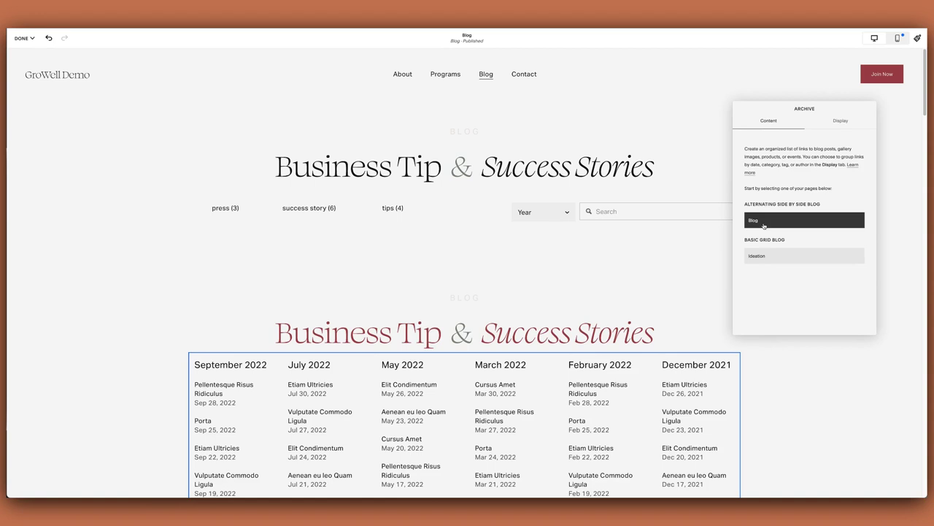
Set the Archive block's layout to List with center text alignment
{"action": "left_click", "coordinate": [840, 122]}
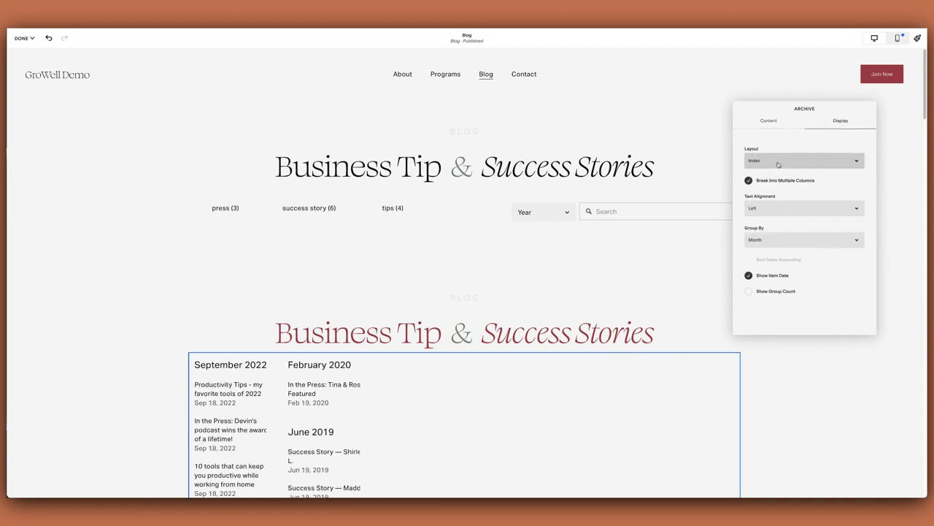
{"action": "left_click", "coordinate": [778, 162]}
{"action": "left_click", "coordinate": [773, 168]}
{"action": "left_click", "coordinate": [767, 210]}
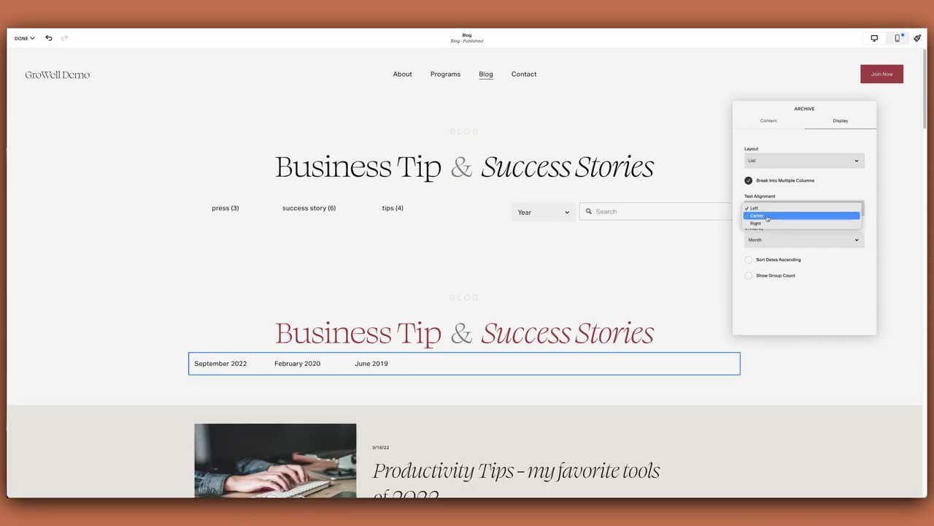
{"action": "left_click", "coordinate": [767, 215]}
Group the Archive block by Category, show the group count, and close its settings
{"action": "left_click", "coordinate": [767, 240]}
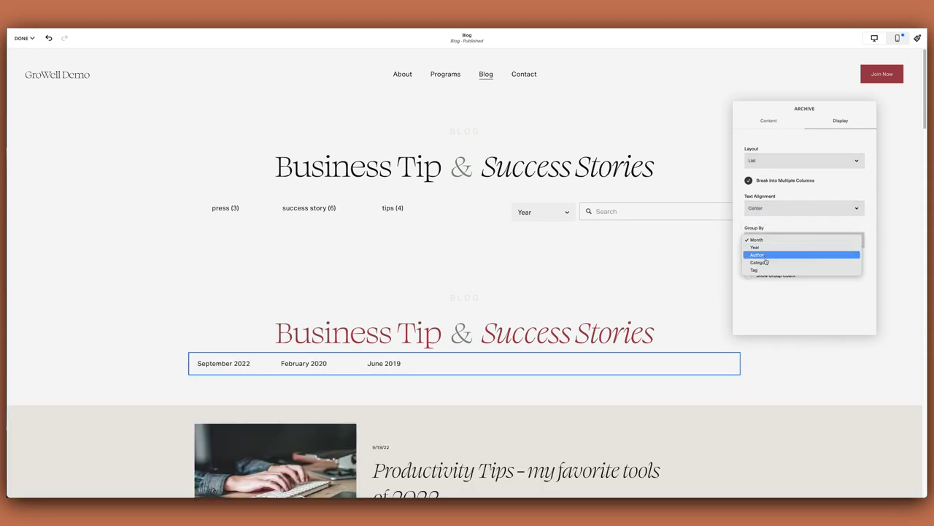
{"action": "left_click", "coordinate": [765, 262]}
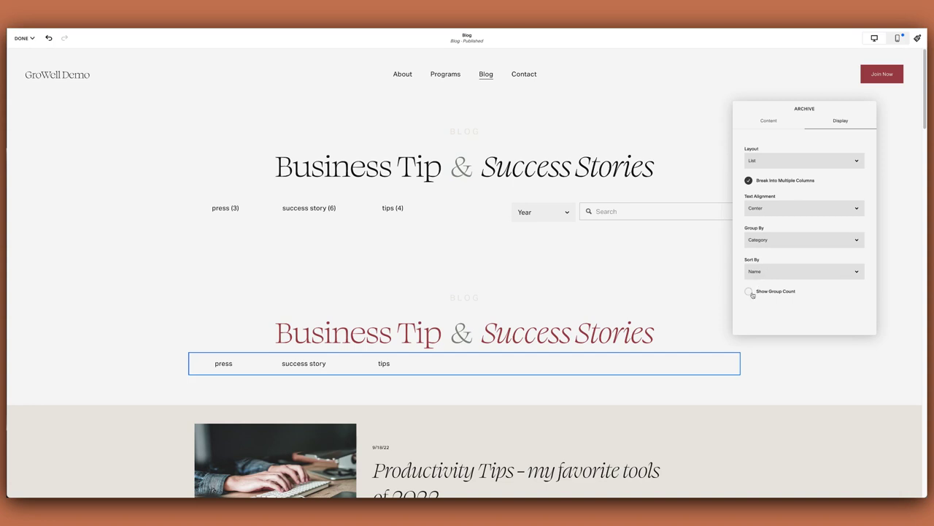
{"action": "left_click", "coordinate": [749, 291]}
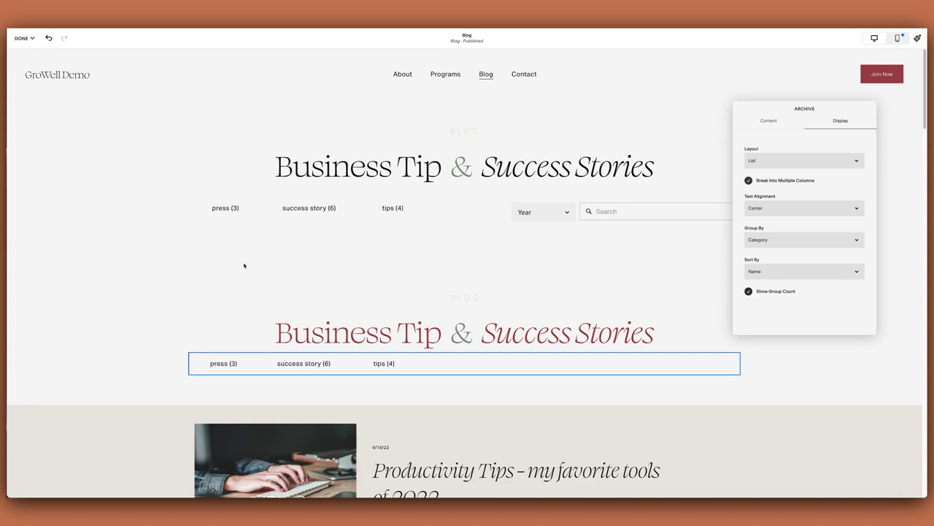
{"action": "left_click", "coordinate": [218, 211]}
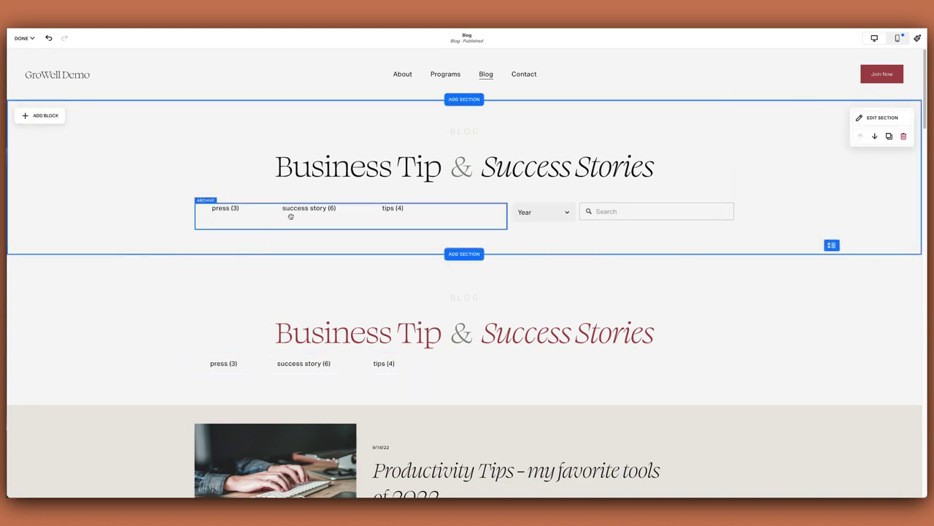
{"action": "left_click", "coordinate": [236, 363]}
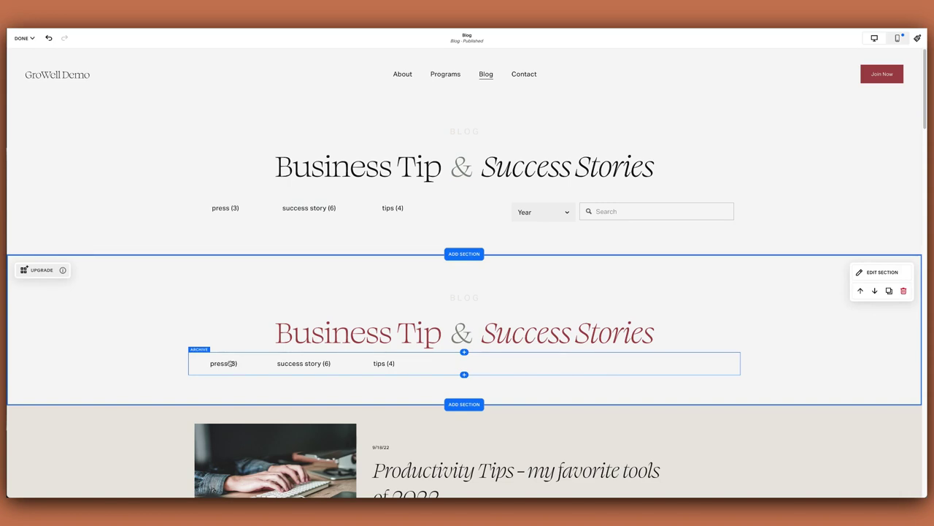
{"action": "left_click", "coordinate": [244, 179]}
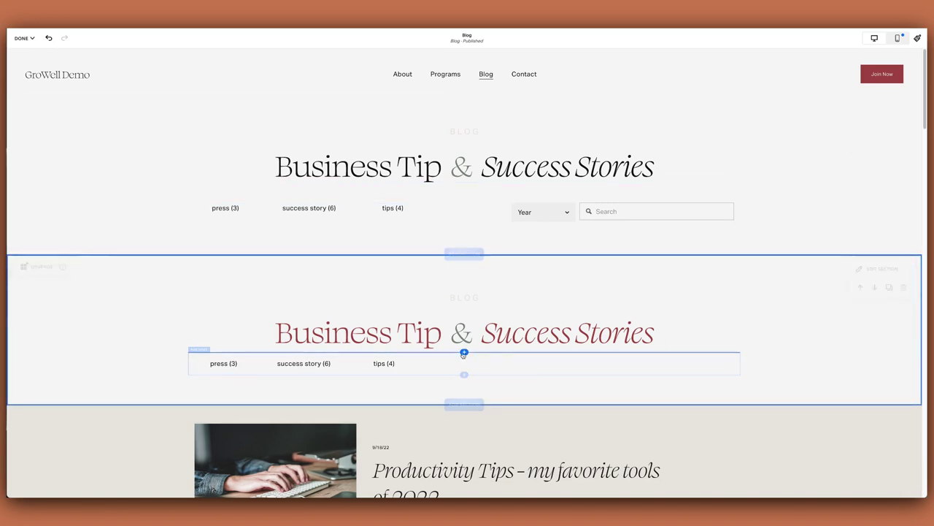
Insert a second Archive block between the new section's heading and the category list, connected to the Blog page
{"action": "left_click", "coordinate": [728, 334]}
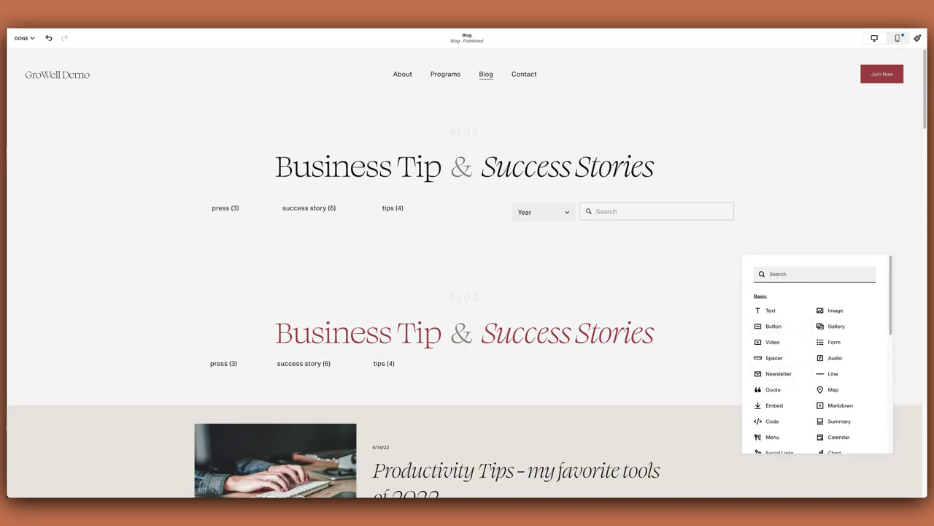
{"action": "type", "text": "arc"}
{"action": "left_click", "coordinate": [774, 314]}
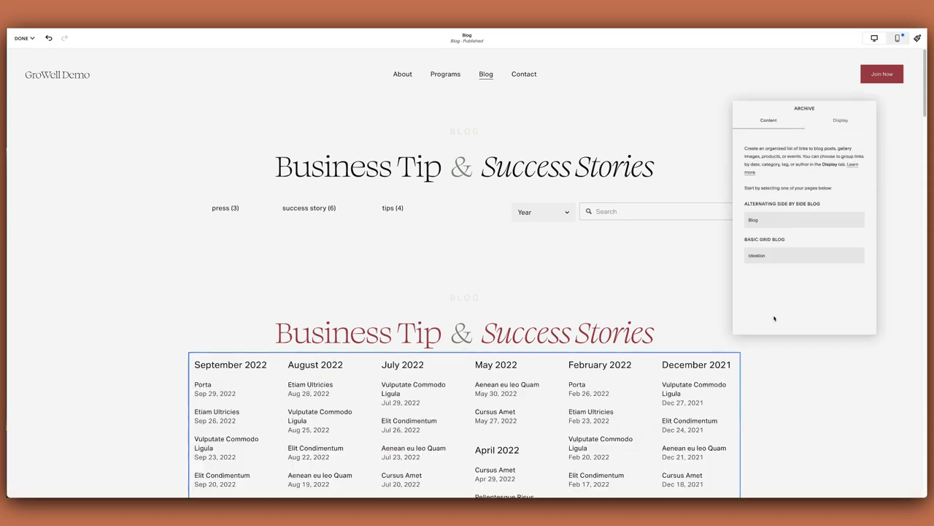
{"action": "left_click", "coordinate": [757, 225]}
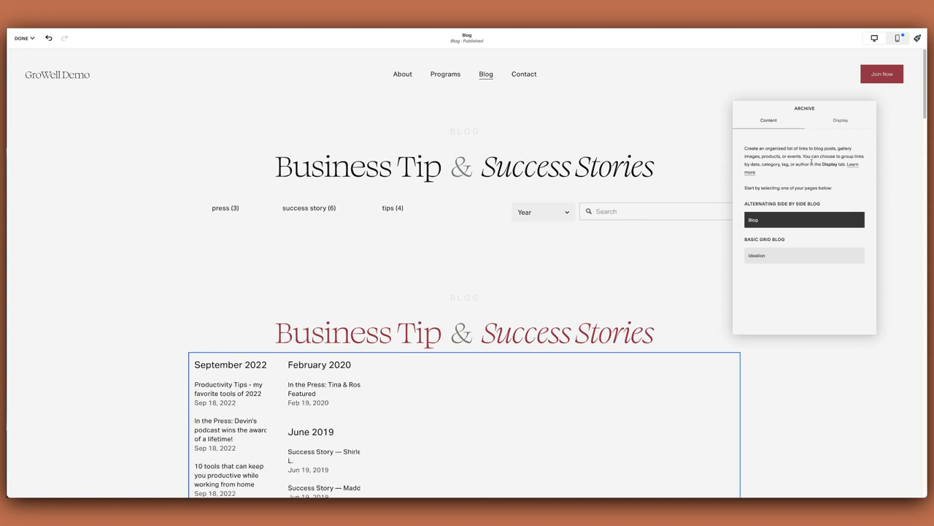
Set the second Archive block's layout to Dropdown and title the dropdown "Year"
{"action": "left_click", "coordinate": [840, 121]}
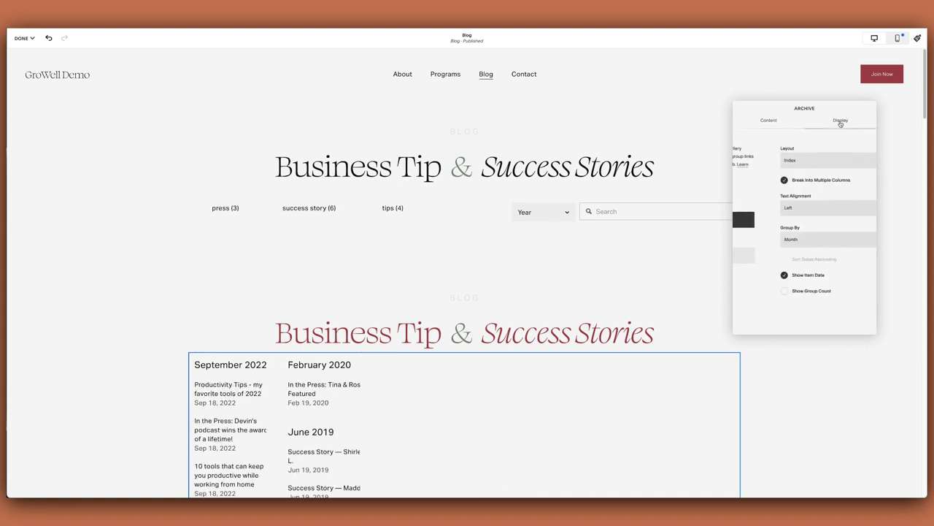
{"action": "left_click", "coordinate": [766, 160]}
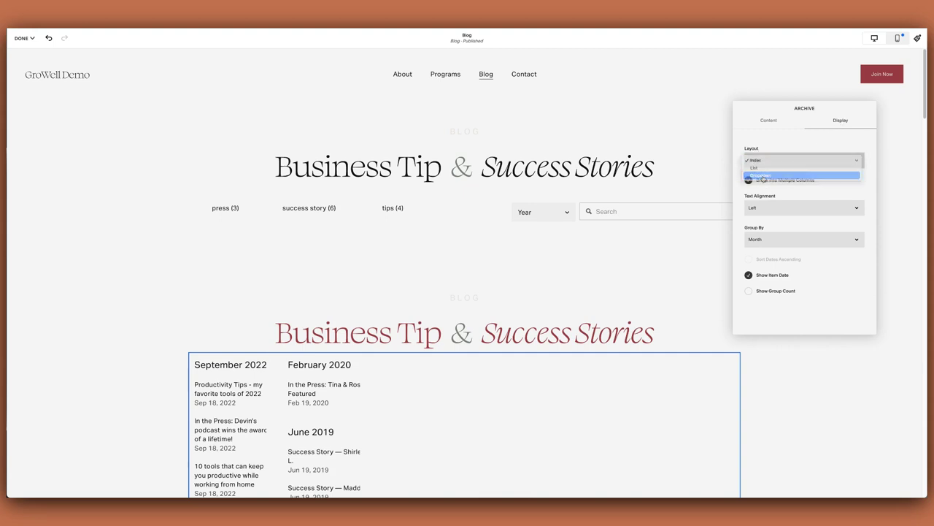
{"action": "left_click", "coordinate": [762, 176]}
{"action": "double_click", "coordinate": [765, 193]}
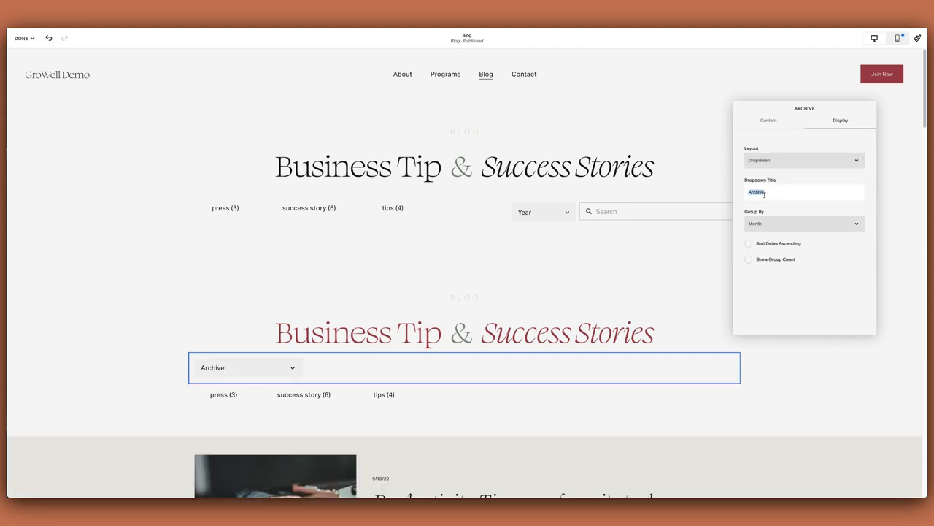
{"action": "type", "text": "Year"}
Group the dropdown archive by Year, sort its dates ascending, show the group count, and close its settings
{"action": "left_click", "coordinate": [774, 223]}
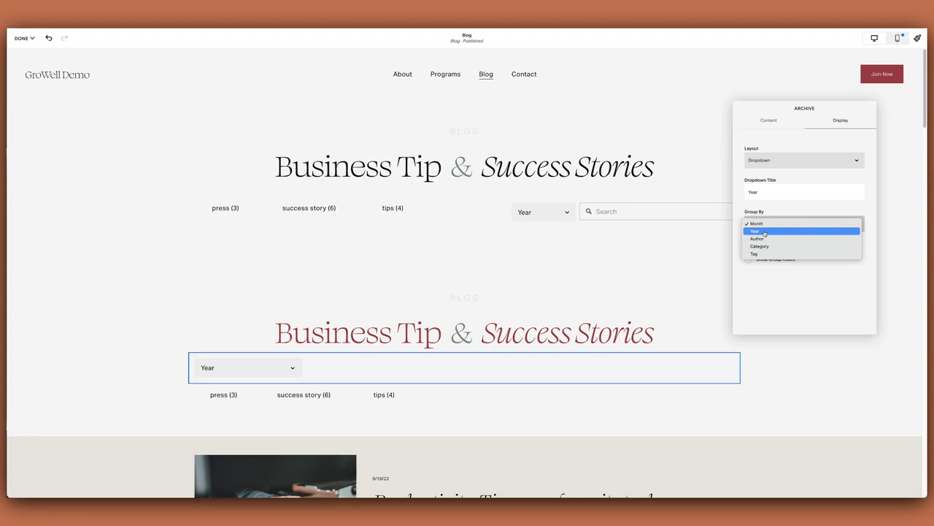
{"action": "left_click", "coordinate": [765, 233]}
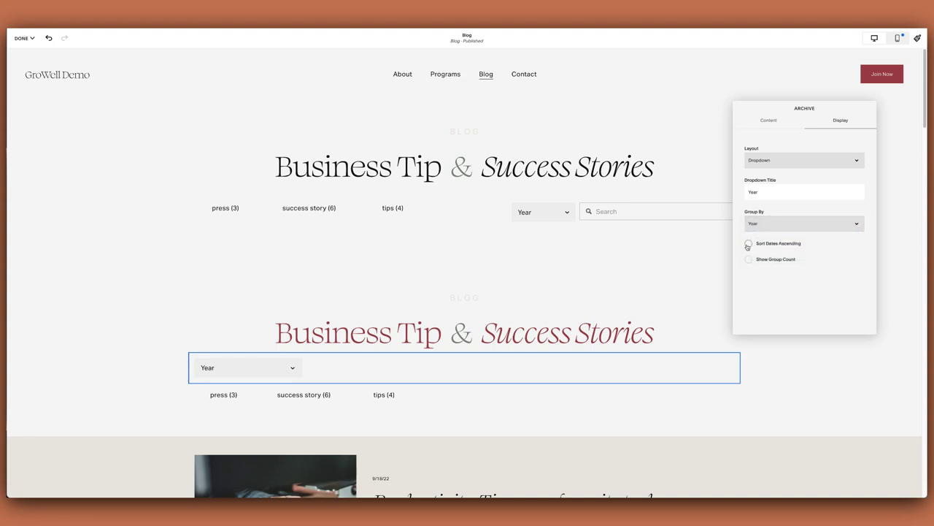
{"action": "left_click", "coordinate": [748, 244]}
{"action": "left_click", "coordinate": [748, 260]}
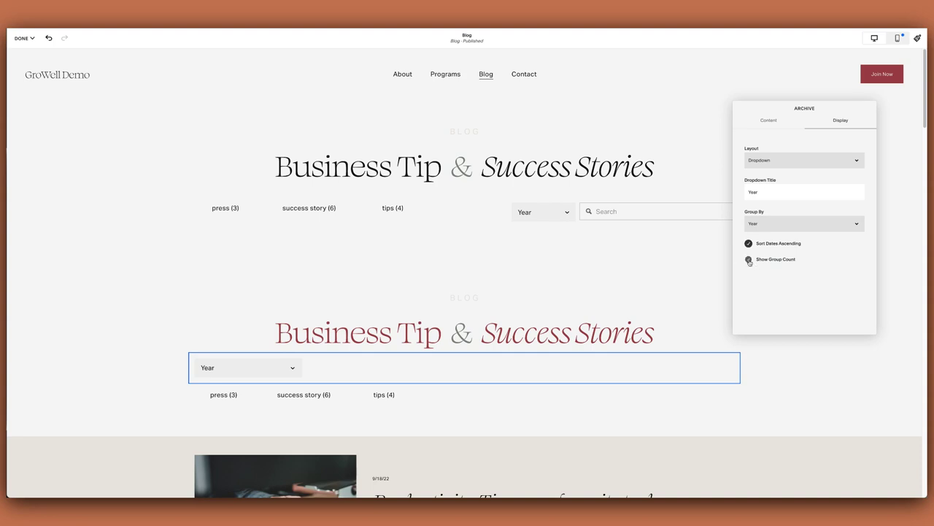
{"action": "left_click", "coordinate": [707, 376]}
Move the Year dropdown block beside the category list, onto the same row to its right
{"action": "left_click_drag", "start_coordinate": [261, 373], "coordinate": [723, 392]}
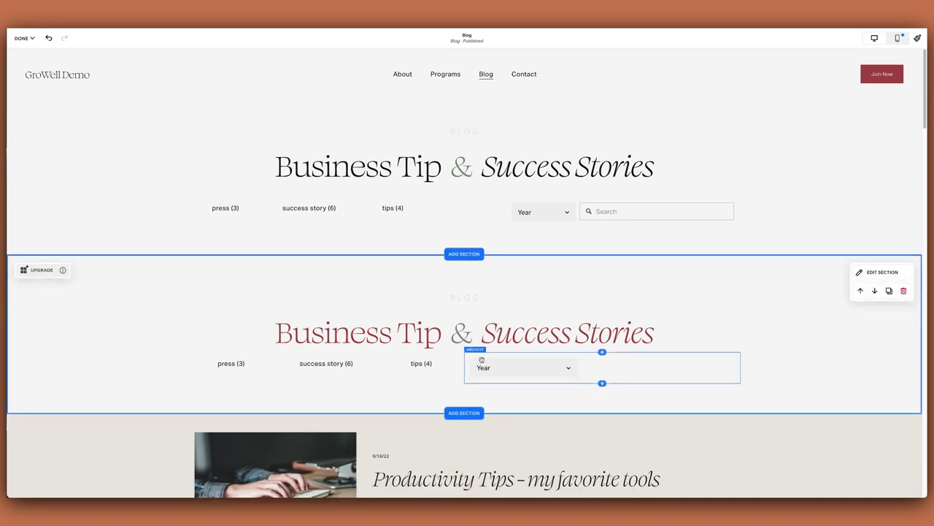
Narrow the new section's Year column and insert a Search block above the dropdown, limiting its results to the Blog page
{"action": "left_click_drag", "start_coordinate": [484, 359], "coordinate": [530, 370]}
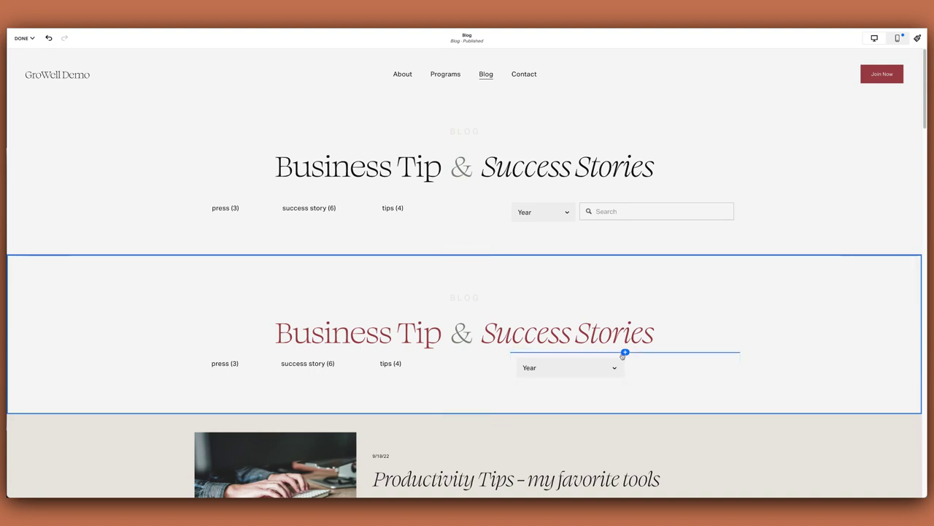
{"action": "left_click", "coordinate": [625, 352]}
{"action": "type", "text": "search"}
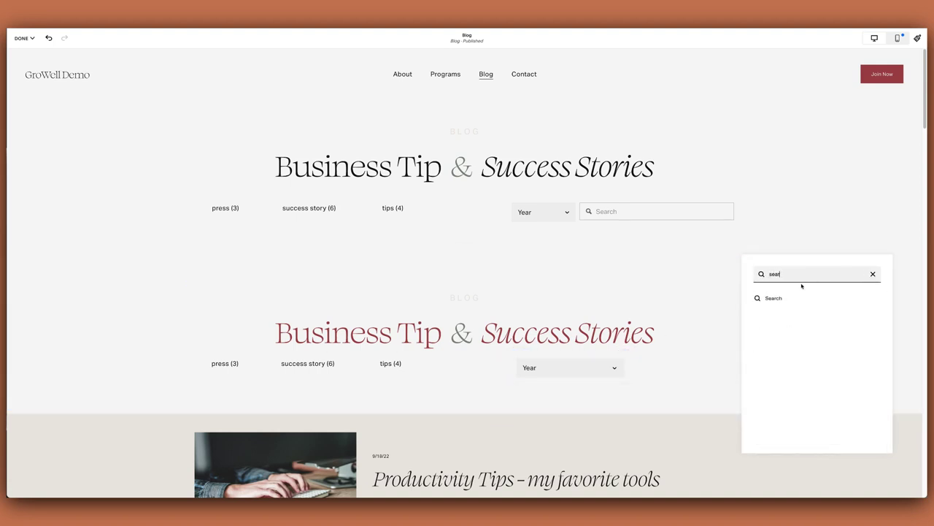
{"action": "left_click", "coordinate": [766, 300]}
{"action": "left_click", "coordinate": [749, 260]}
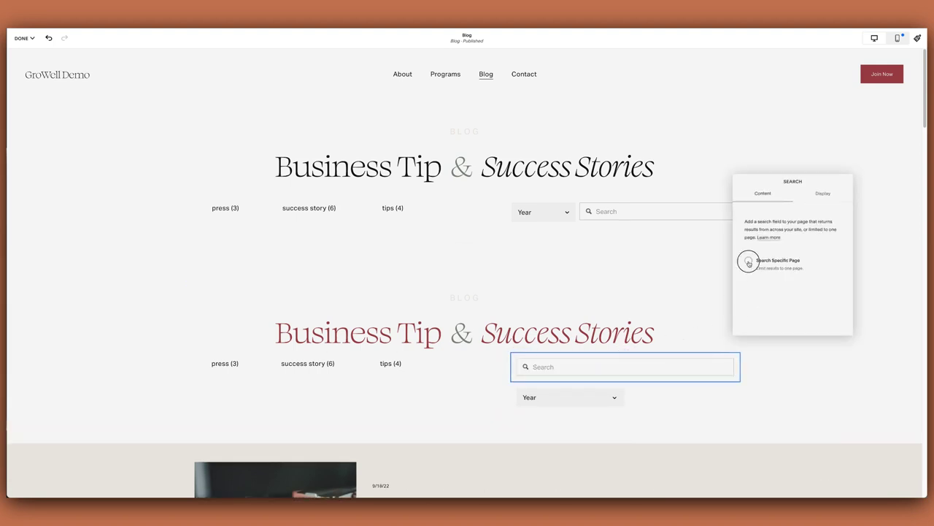
{"action": "left_click", "coordinate": [767, 300]}
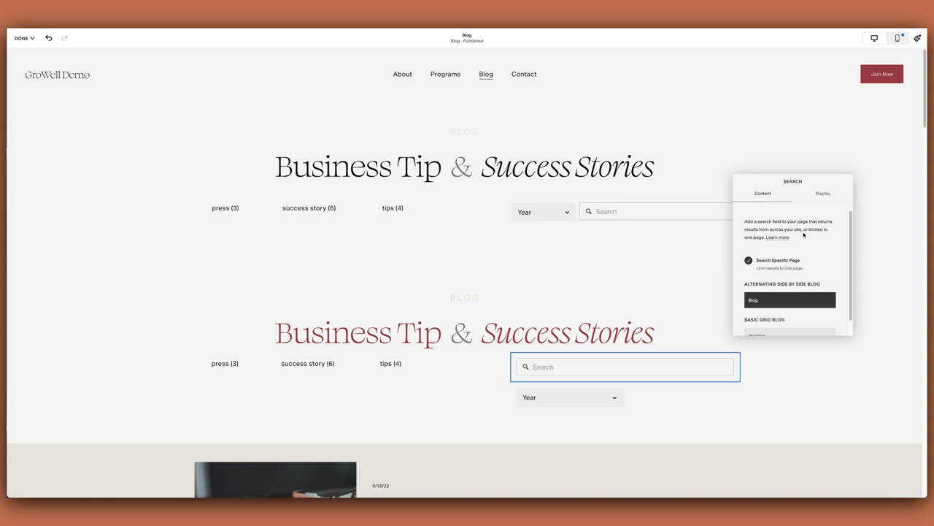
Try the Light theme in the search block's display settings and set it back to Dark
{"action": "left_click", "coordinate": [822, 194]}
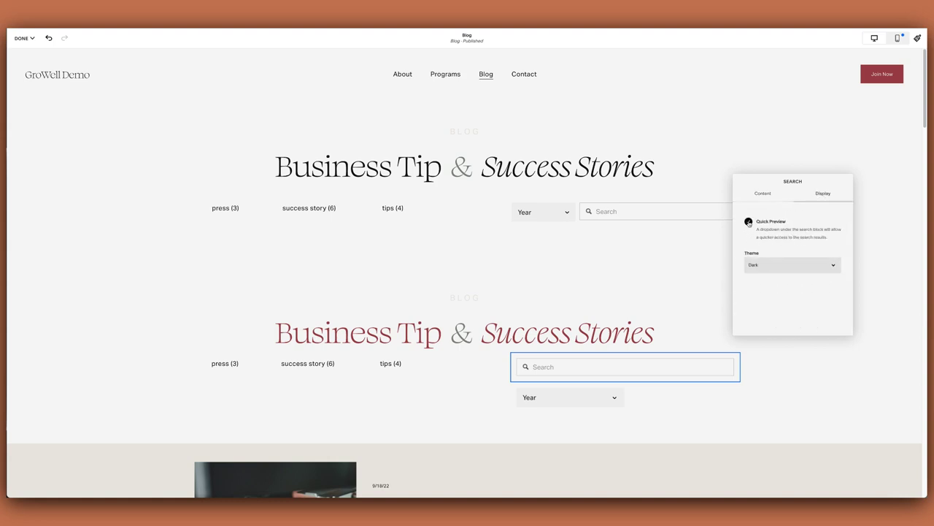
{"action": "left_click", "coordinate": [764, 265]}
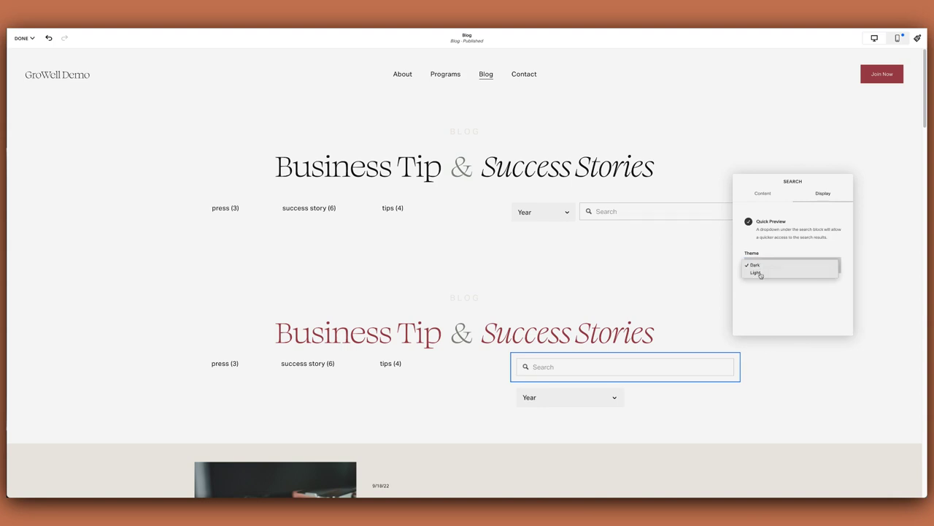
{"action": "left_click", "coordinate": [760, 273]}
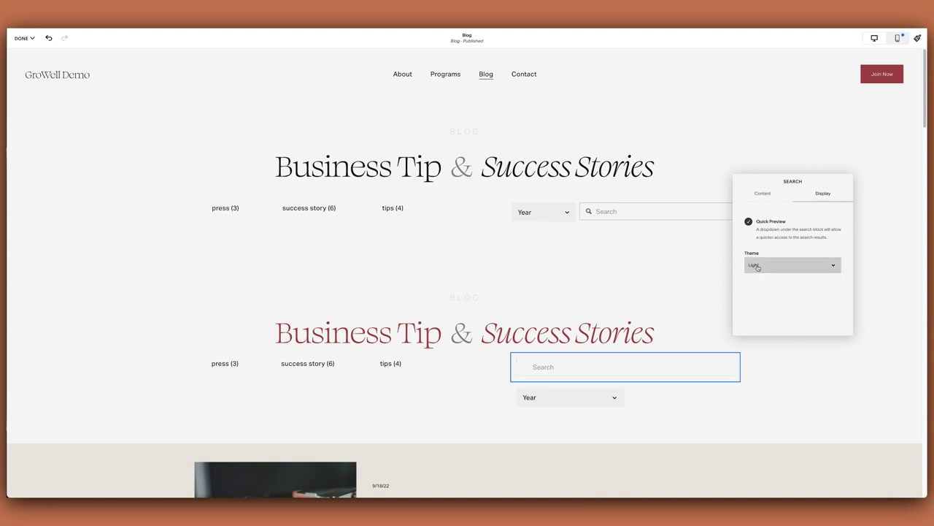
{"action": "left_click", "coordinate": [758, 268]}
{"action": "left_click", "coordinate": [759, 257]}
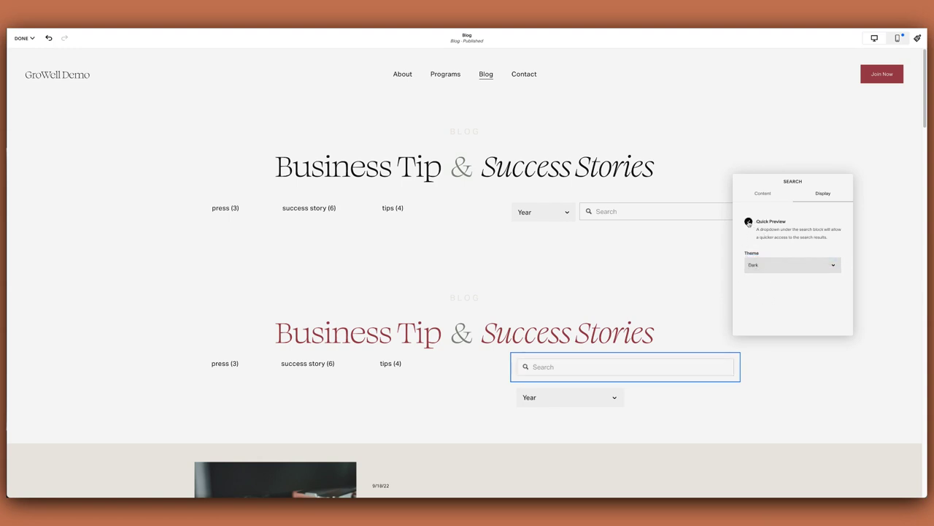
Close the search settings, place the Search block to the right of the Year dropdown on the same row, and widen the category list
{"action": "left_click", "coordinate": [769, 357]}
{"action": "left_click_drag", "start_coordinate": [567, 367], "coordinate": [735, 390]}
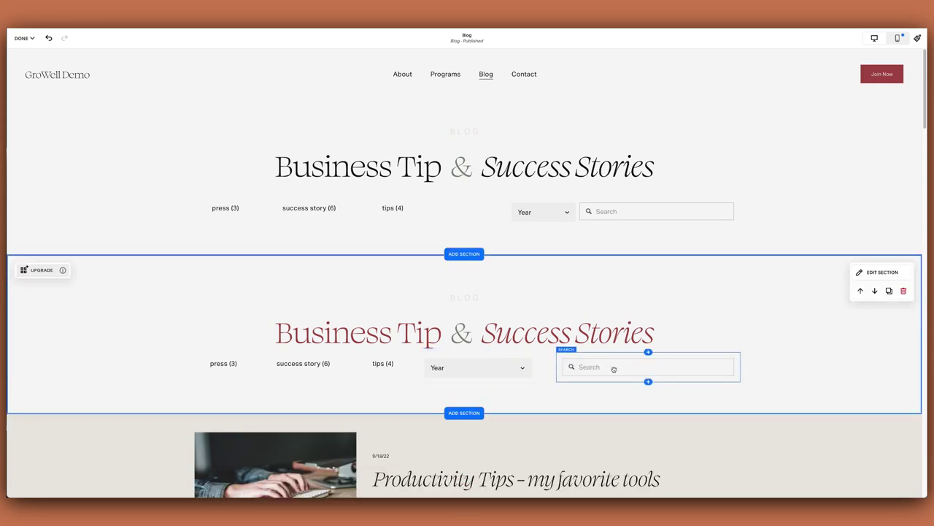
{"action": "left_click_drag", "start_coordinate": [418, 370], "coordinate": [469, 371]}
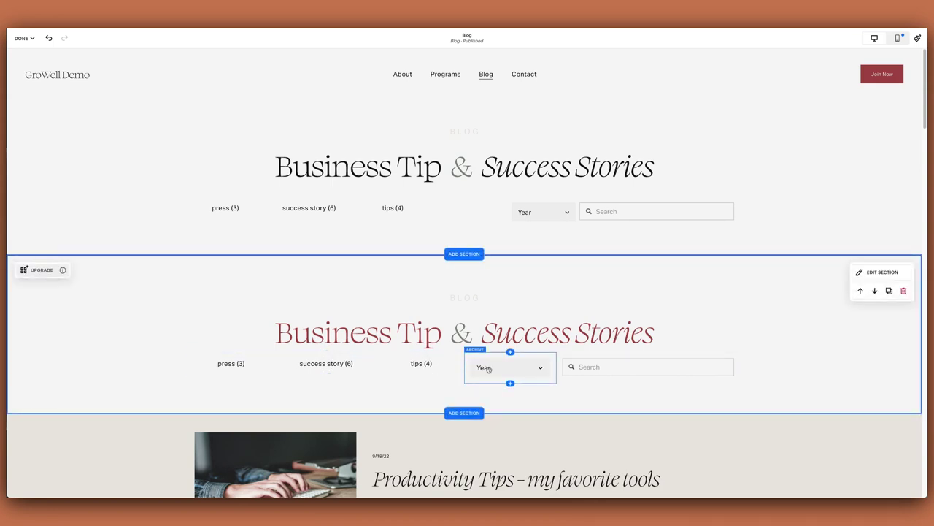
Save the blog page changes and exit editing
{"action": "left_click", "coordinate": [249, 370]}
{"action": "left_click", "coordinate": [25, 39]}
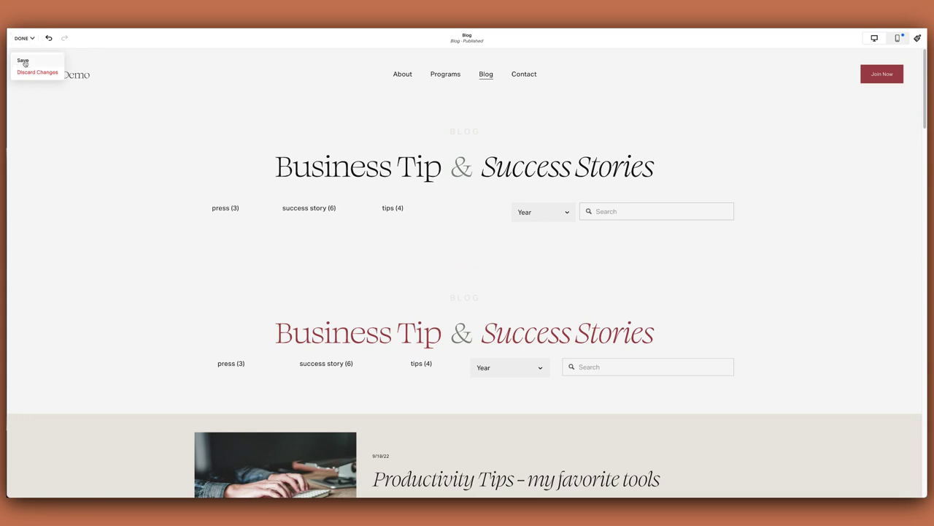
{"action": "left_click", "coordinate": [24, 60]}
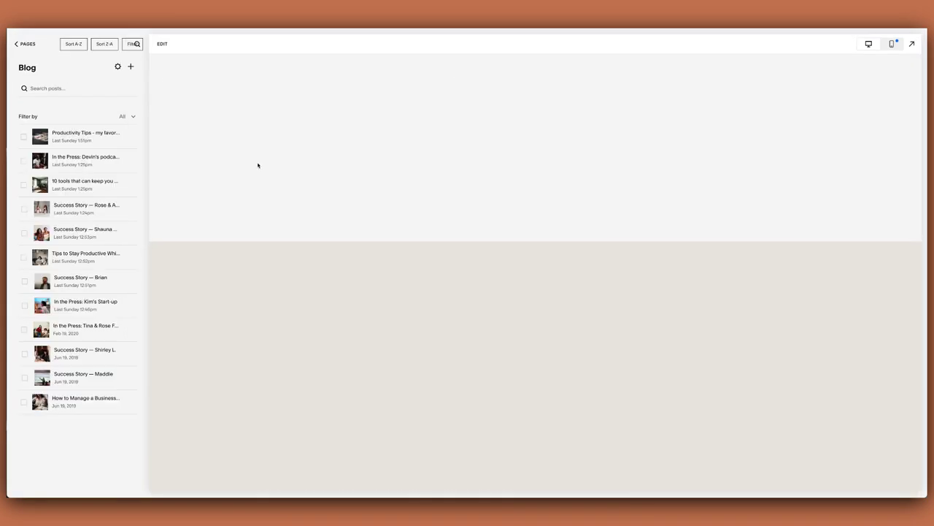
View the General page of the Blog Settings and close the settings
{"action": "left_click", "coordinate": [617, 356]}
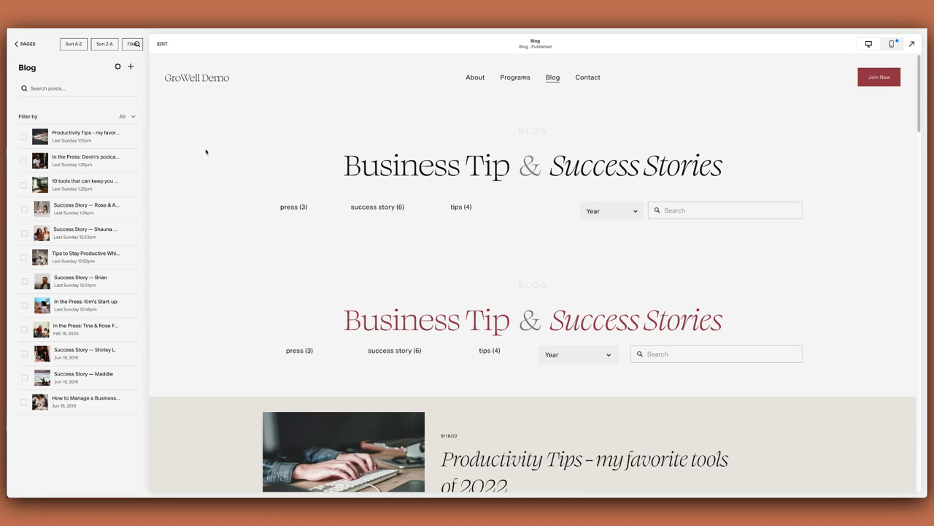
{"action": "left_click", "coordinate": [117, 66]}
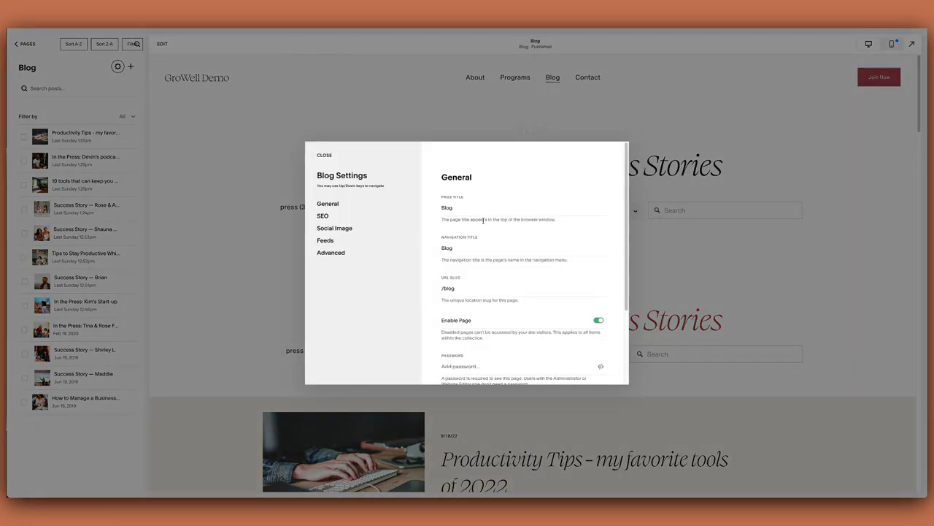
{"action": "left_click", "coordinate": [324, 155]}
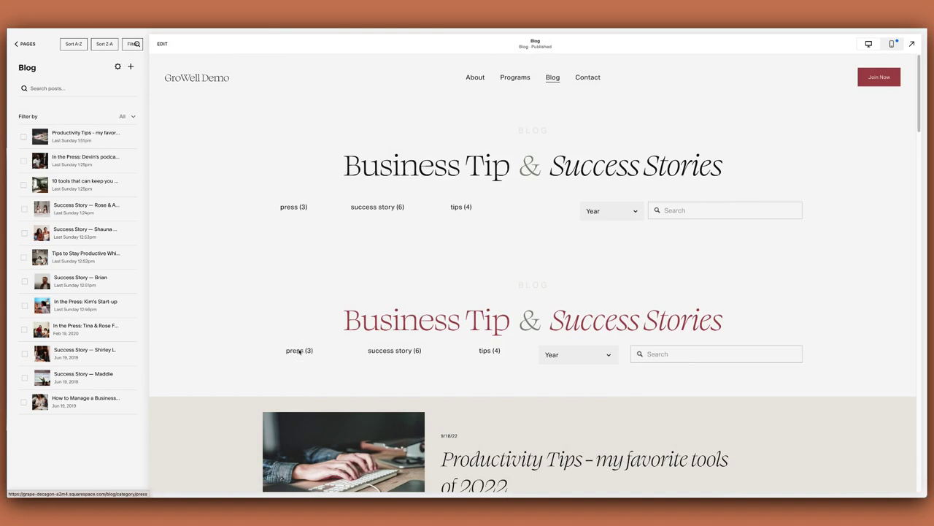
Filter the blog by the press category from the new section's list and review the page down to its footer
{"action": "left_click", "coordinate": [299, 352]}
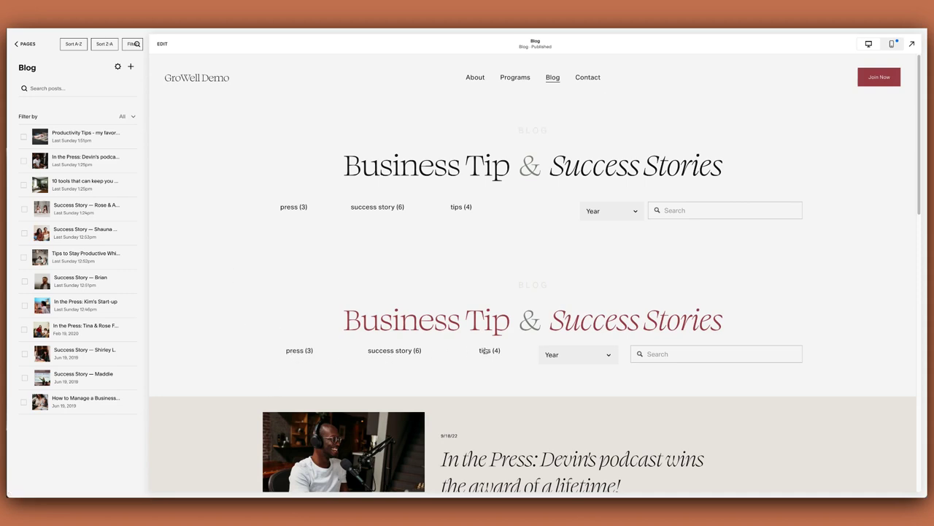
{"action": "left_click", "coordinate": [295, 352]}
{"action": "scroll", "coordinate": [350, 282], "scroll_direction": "down", "scroll_amount": 15}
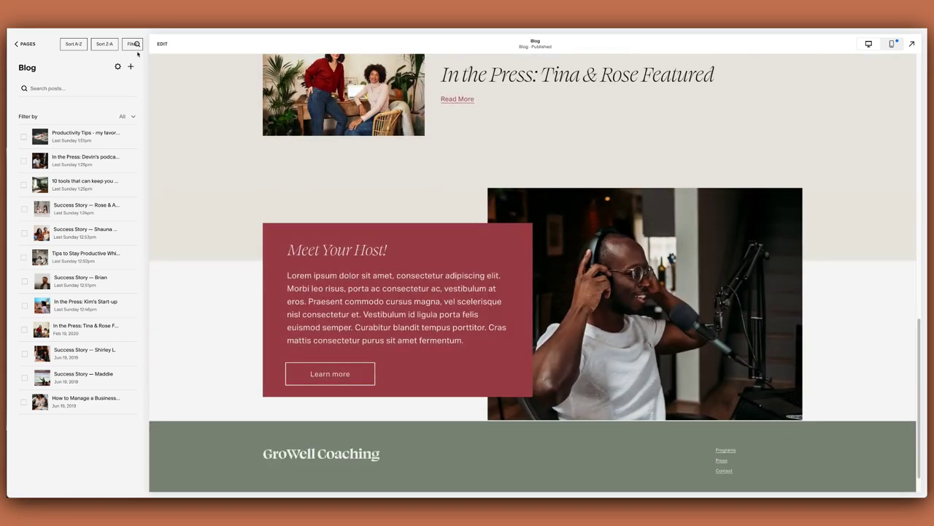
{"action": "left_click", "coordinate": [162, 45]}
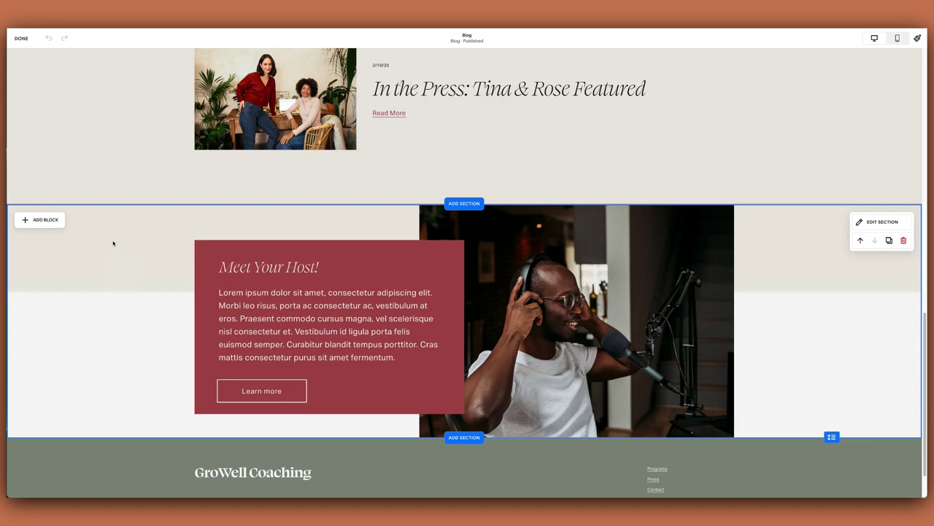
{"action": "scroll", "coordinate": [103, 215], "scroll_direction": "up", "scroll_amount": 10}
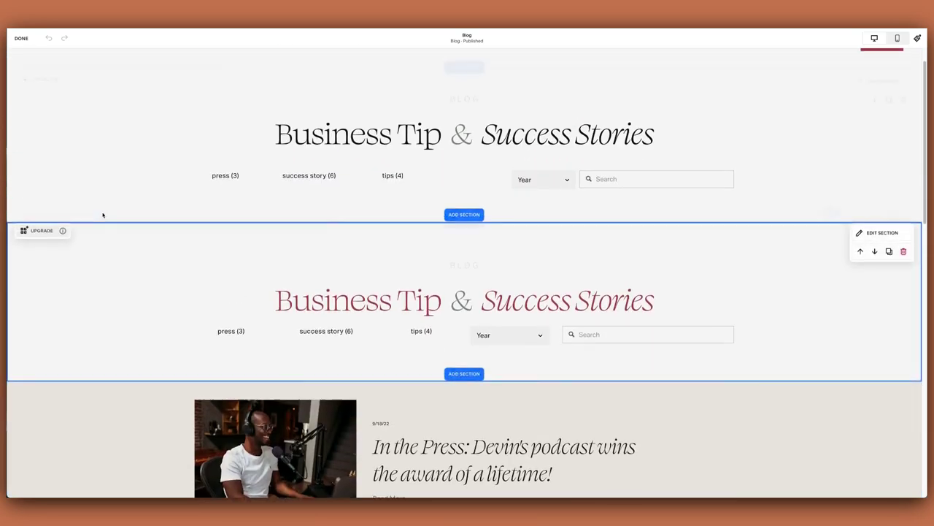
{"action": "left_click", "coordinate": [21, 38]}
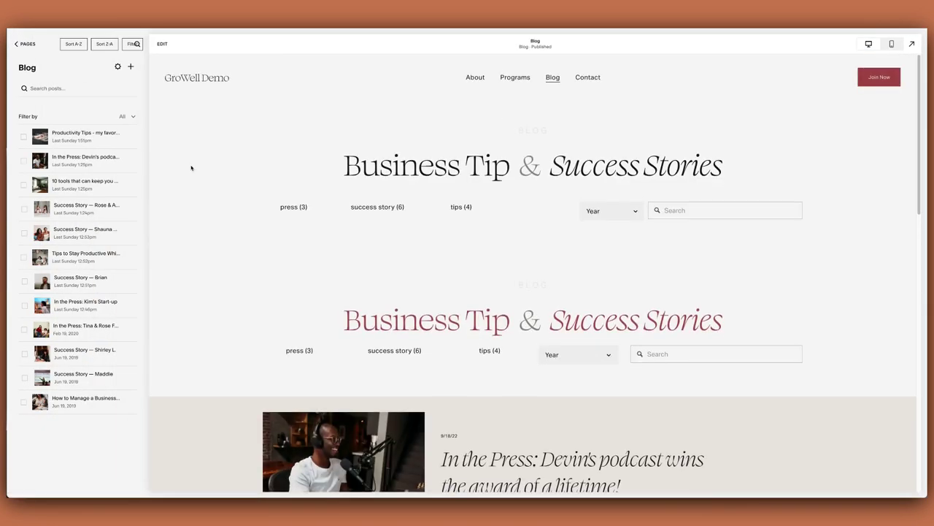
Capture a screenshot of the area where the light header section meets the beige blog section
{"action": "scroll", "coordinate": [191, 168], "scroll_direction": "down", "scroll_amount": 2}
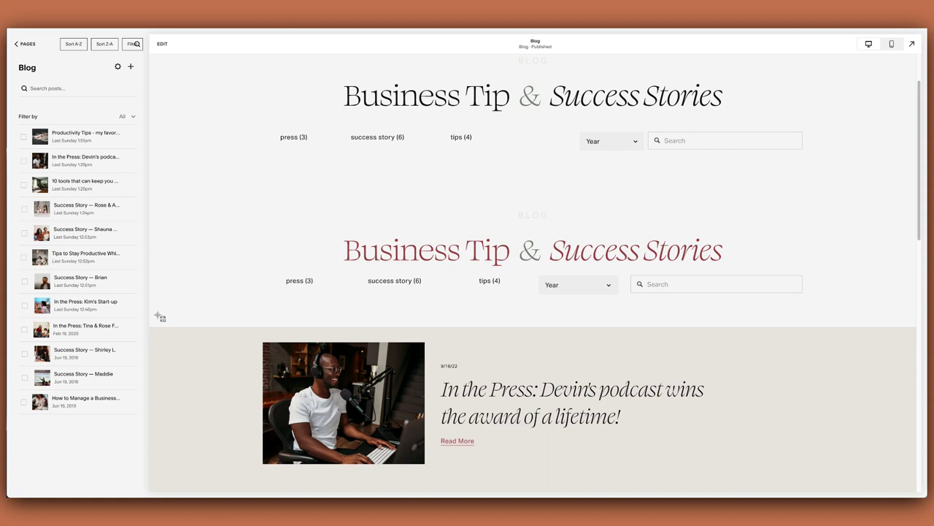
{"action": "left_click_drag", "start_coordinate": [158, 315], "coordinate": [256, 423]}
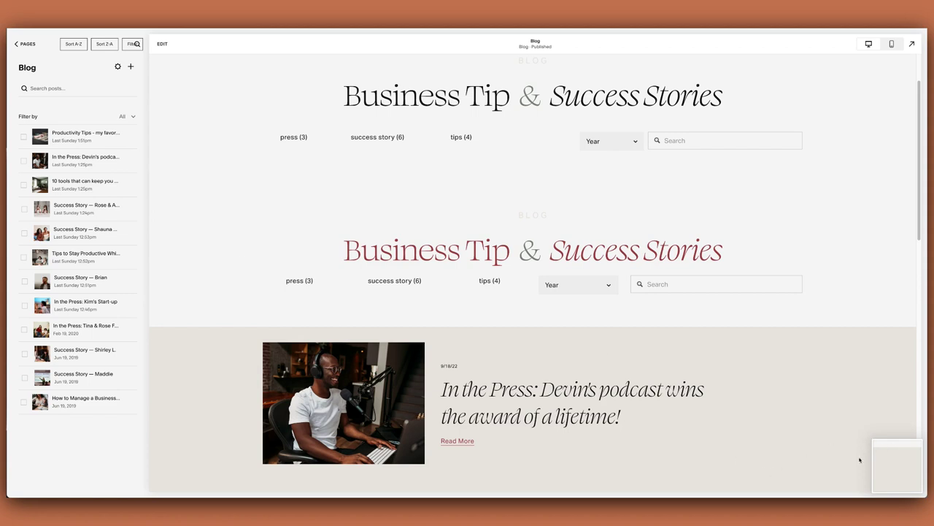
Reopen the page for editing and examine the Meet Your Host section's background image, width and overlay settings
{"action": "left_click", "coordinate": [162, 44]}
{"action": "scroll", "coordinate": [525, 331], "scroll_direction": "down", "scroll_amount": 10}
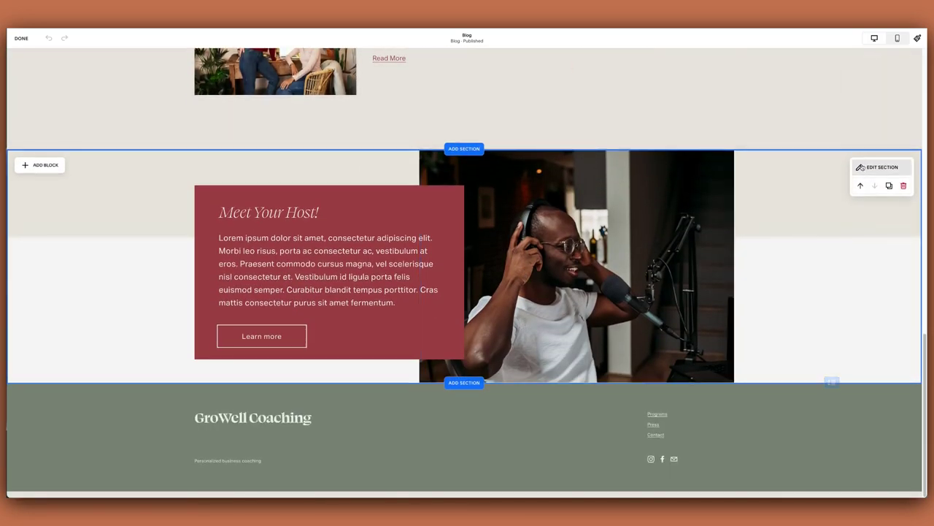
{"action": "left_click", "coordinate": [873, 168]}
{"action": "left_click", "coordinate": [850, 187]}
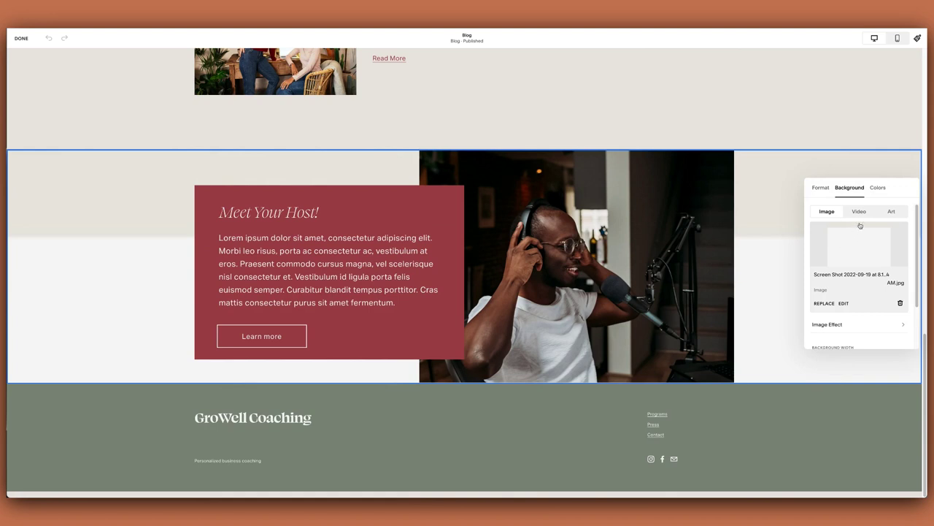
{"action": "left_click_drag", "start_coordinate": [861, 240], "coordinate": [861, 221]}
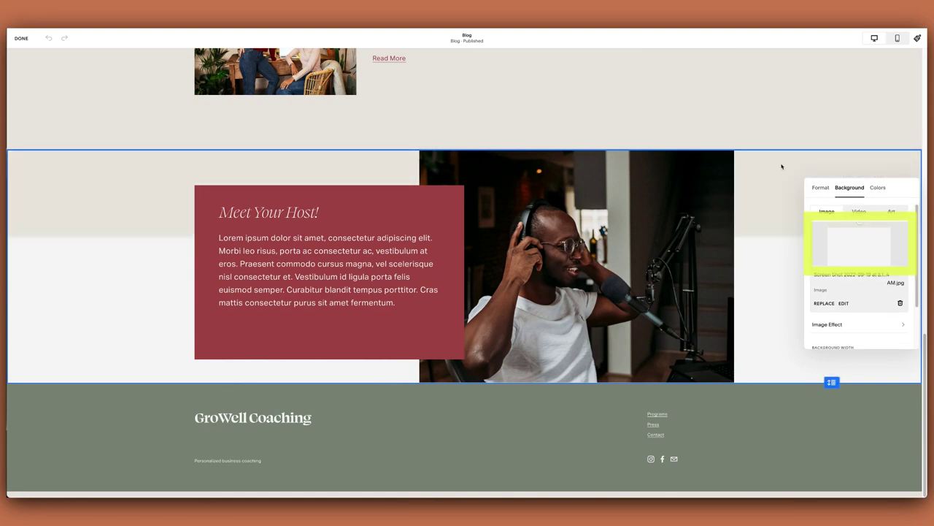
{"action": "scroll", "coordinate": [841, 314], "scroll_direction": "down", "scroll_amount": 2}
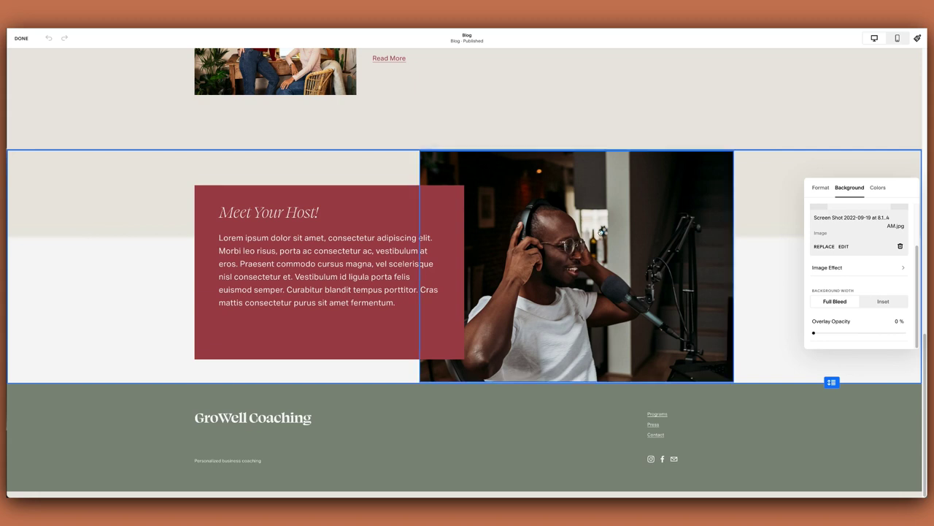
{"action": "scroll", "coordinate": [847, 253], "scroll_direction": "up", "scroll_amount": 3}
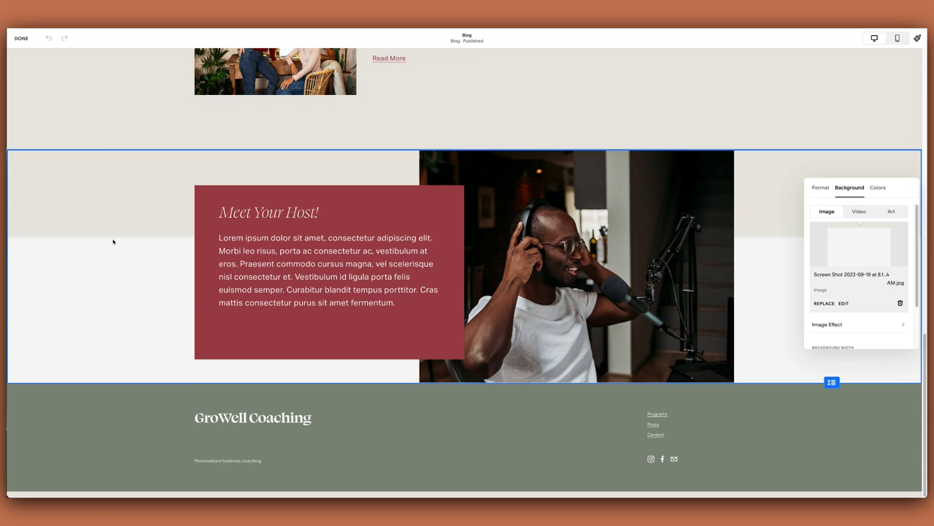
Open the Meet Your Host text block for editing and select its paragraph
{"action": "left_click", "coordinate": [236, 213]}
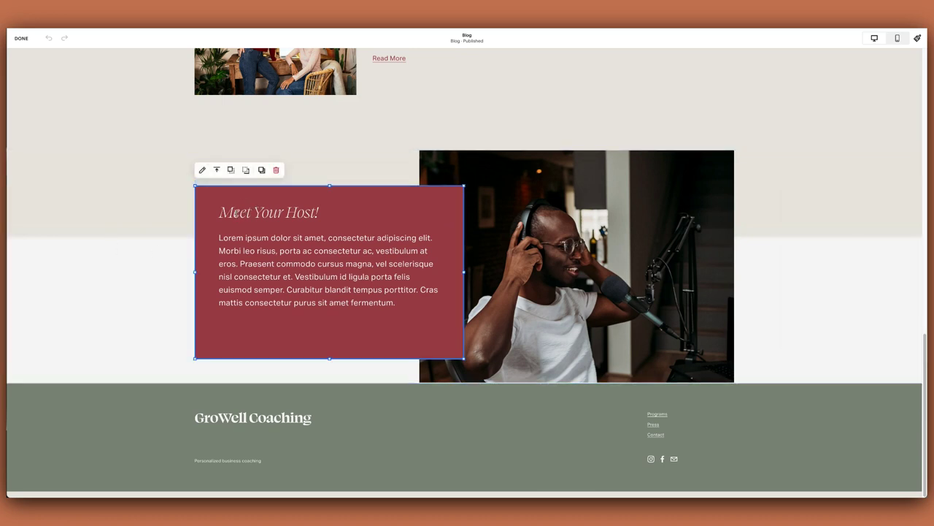
{"action": "left_click", "coordinate": [235, 212]}
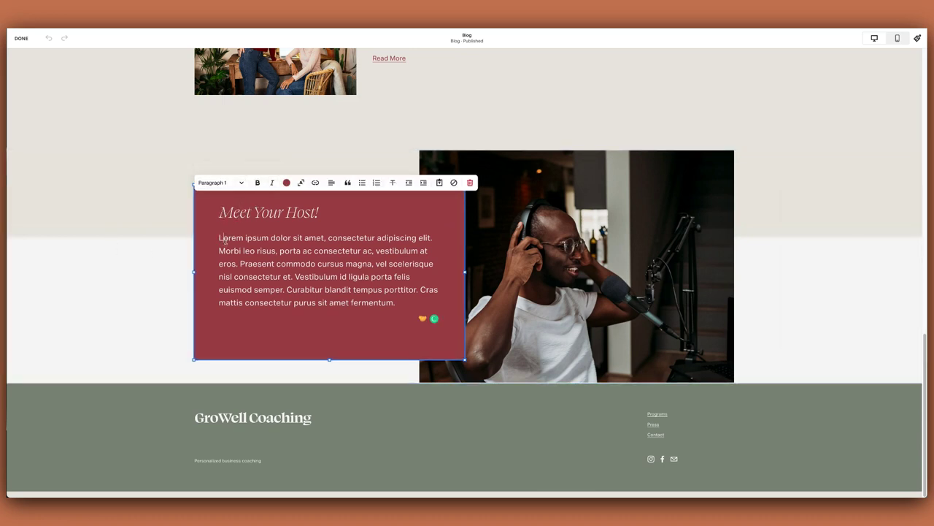
{"action": "left_click_drag", "start_coordinate": [225, 238], "coordinate": [297, 303]}
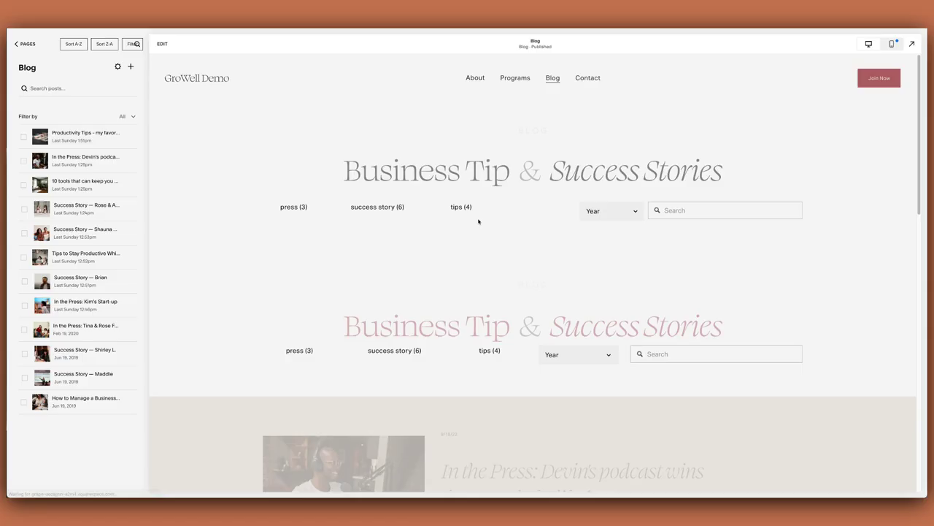
Reopen the page for editing and add a new section between the blog posts and the Meet Your Host section
{"action": "scroll", "coordinate": [645, 329], "scroll_direction": "down", "scroll_amount": 15}
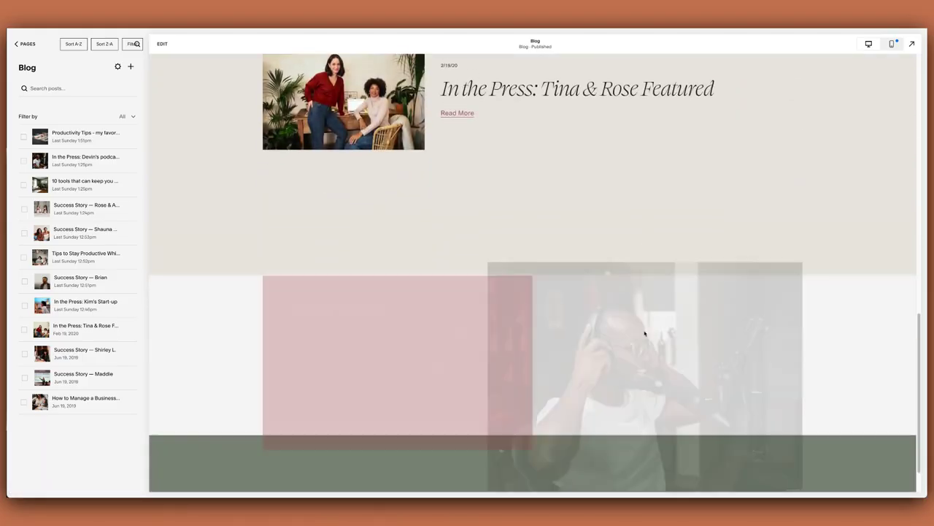
{"action": "scroll", "coordinate": [645, 334], "scroll_direction": "down", "scroll_amount": 1}
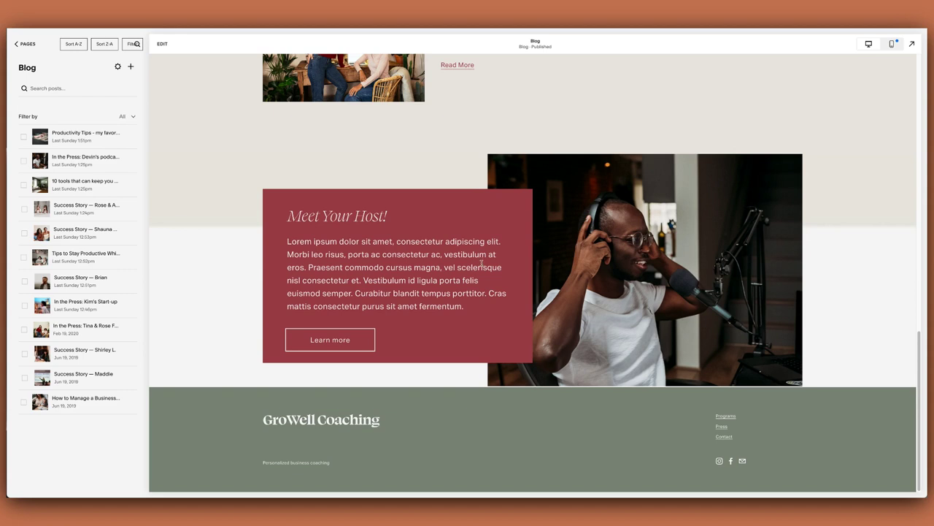
{"action": "left_click", "coordinate": [161, 44]}
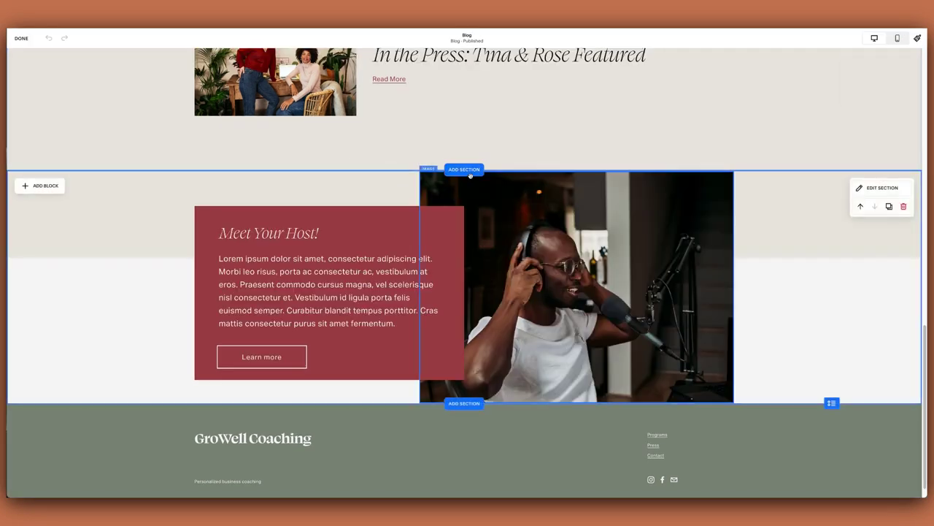
{"action": "left_click", "coordinate": [464, 169]}
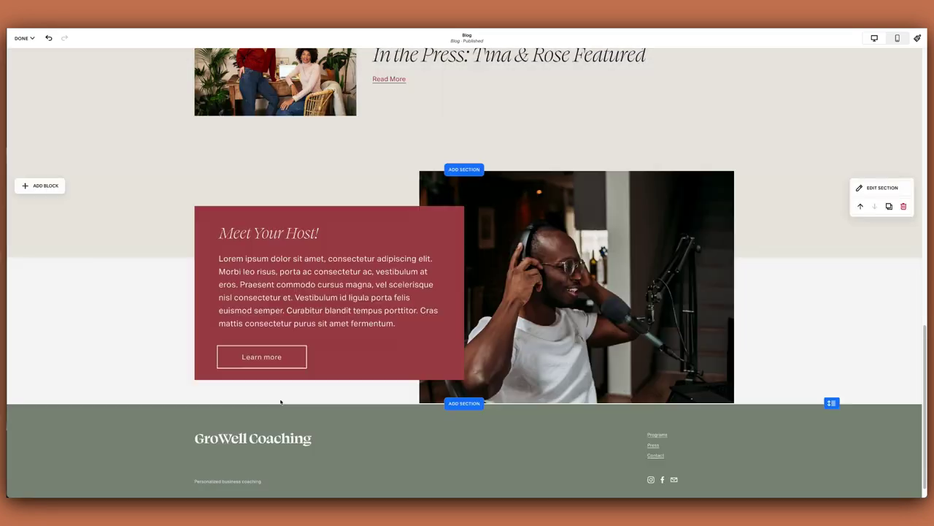
{"action": "left_click", "coordinate": [279, 401]}
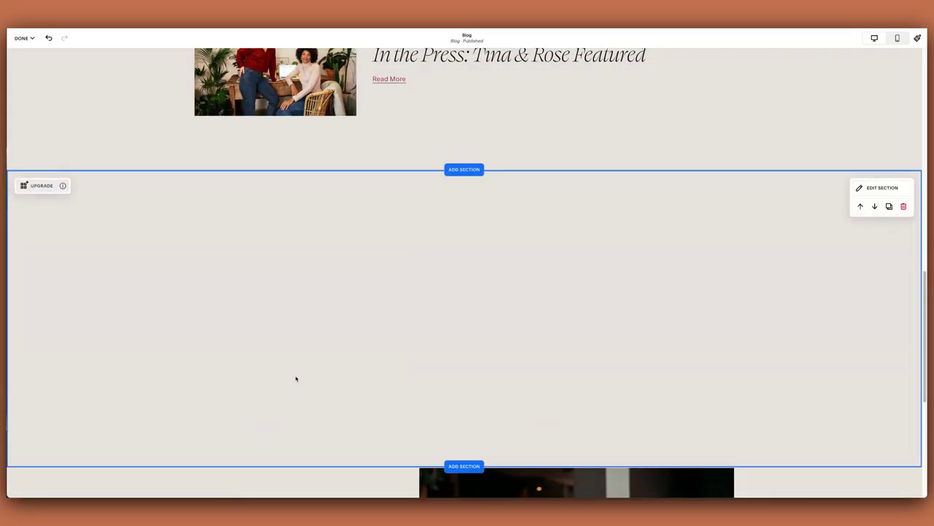
Set the two-tone screenshot of the header transition as the background image of the new empty section
{"action": "left_click", "coordinate": [881, 178]}
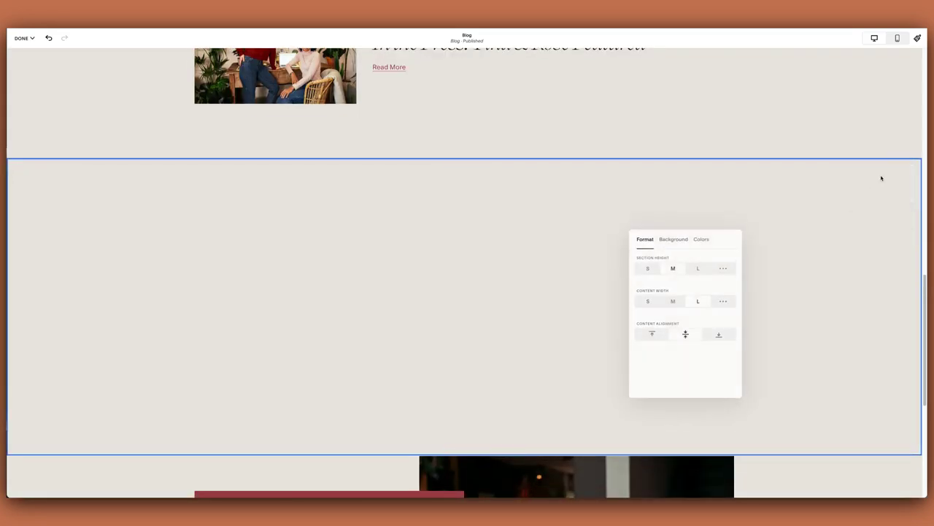
{"action": "left_click", "coordinate": [669, 244]}
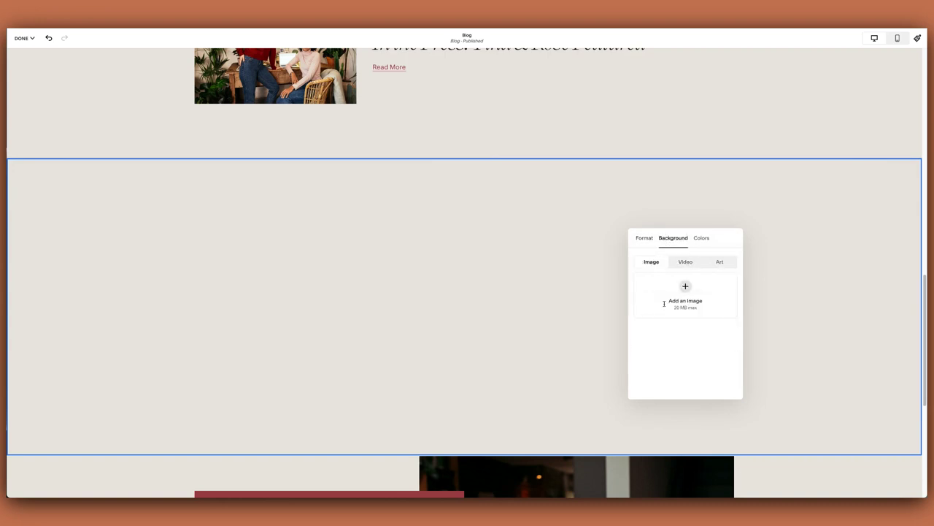
{"action": "left_click", "coordinate": [685, 292]}
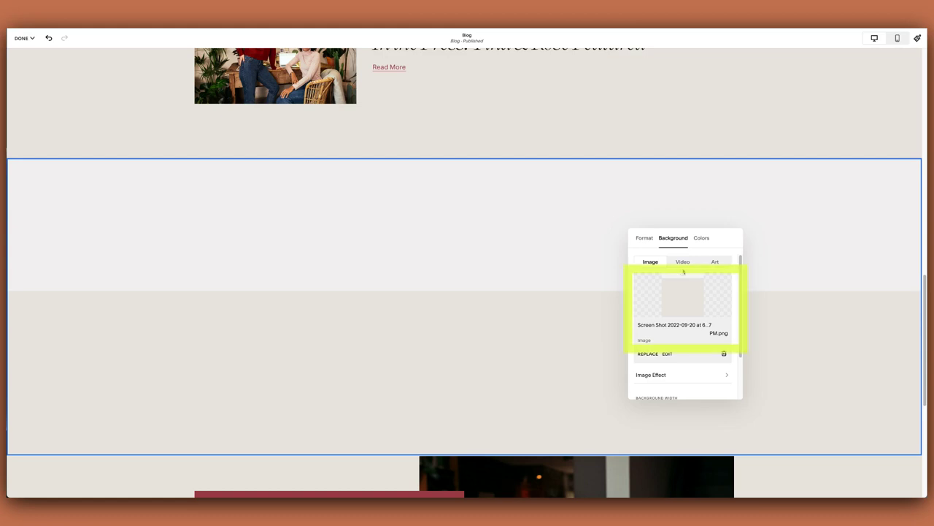
Flip the section's background image vertically, custom-crop it to a thin beige strip above the light area, and save it
{"action": "left_click", "coordinate": [666, 354]}
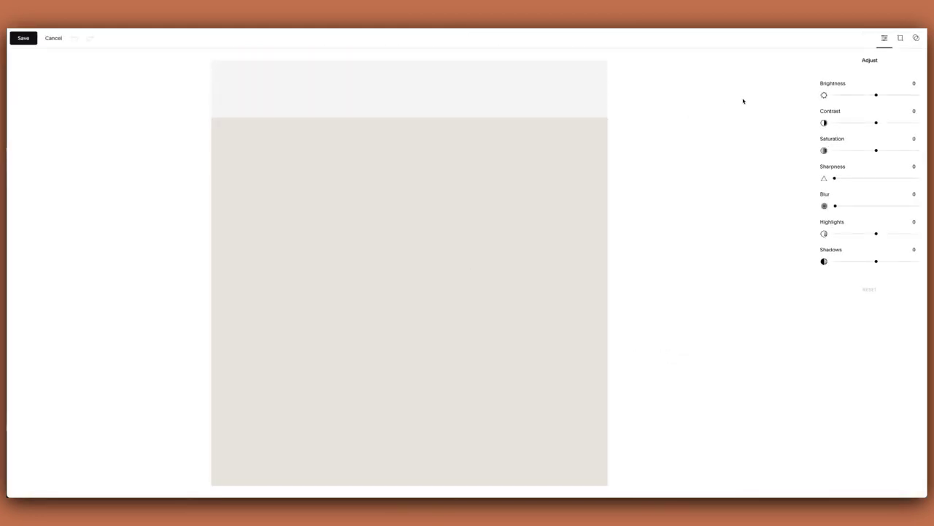
{"action": "left_click", "coordinate": [901, 39]}
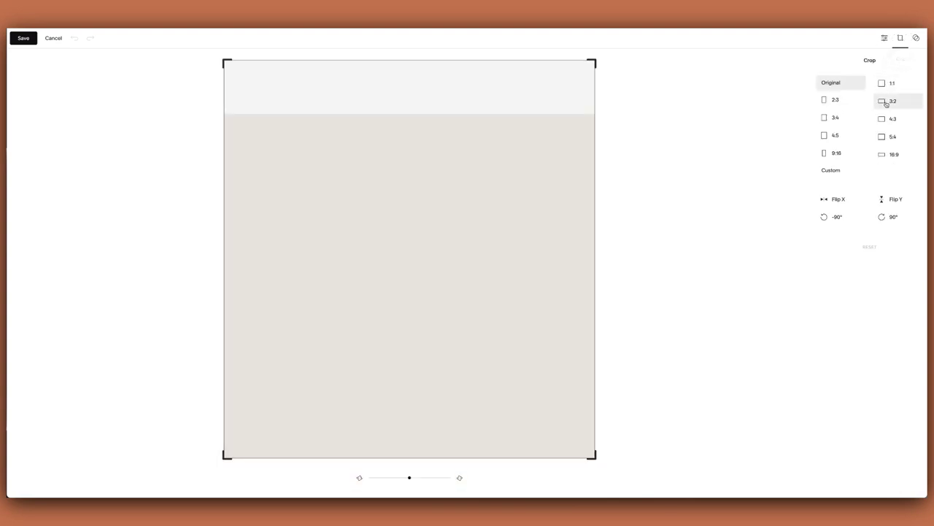
{"action": "left_click", "coordinate": [881, 198]}
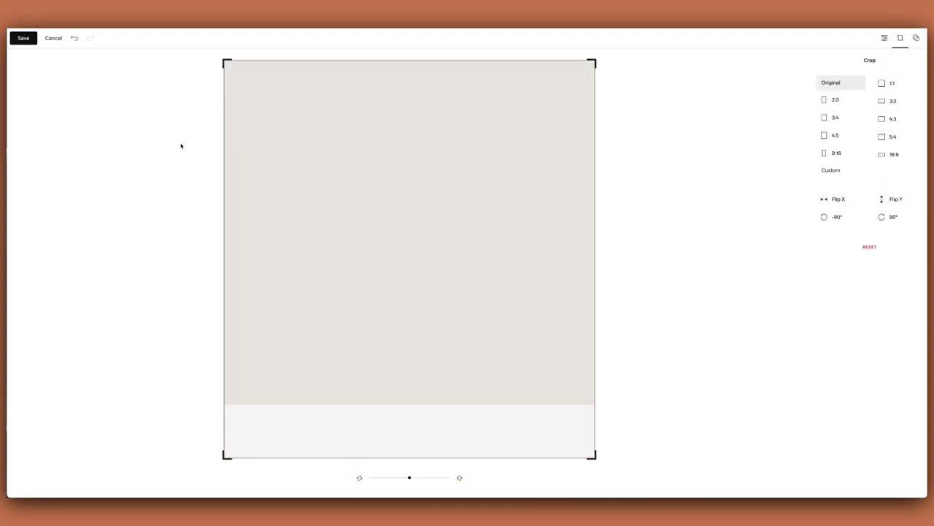
{"action": "left_click", "coordinate": [840, 170]}
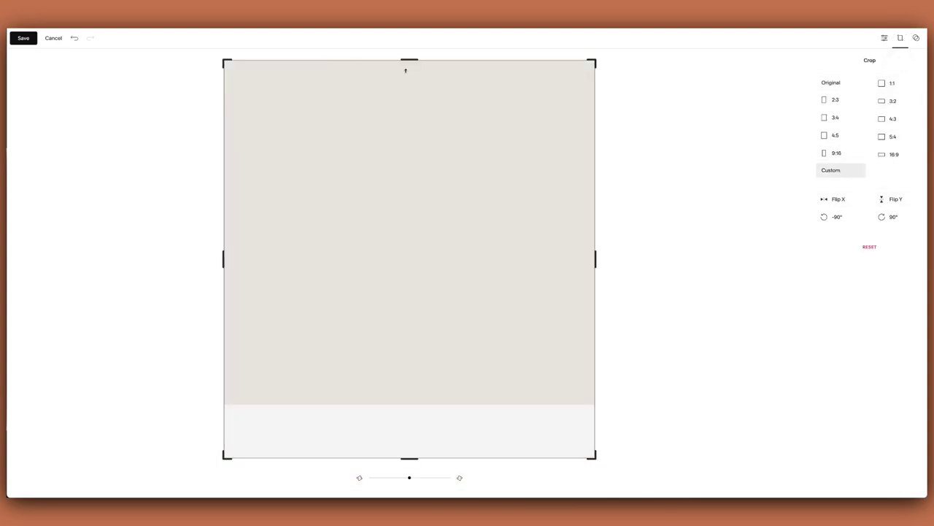
{"action": "left_click_drag", "start_coordinate": [407, 61], "coordinate": [359, 397]}
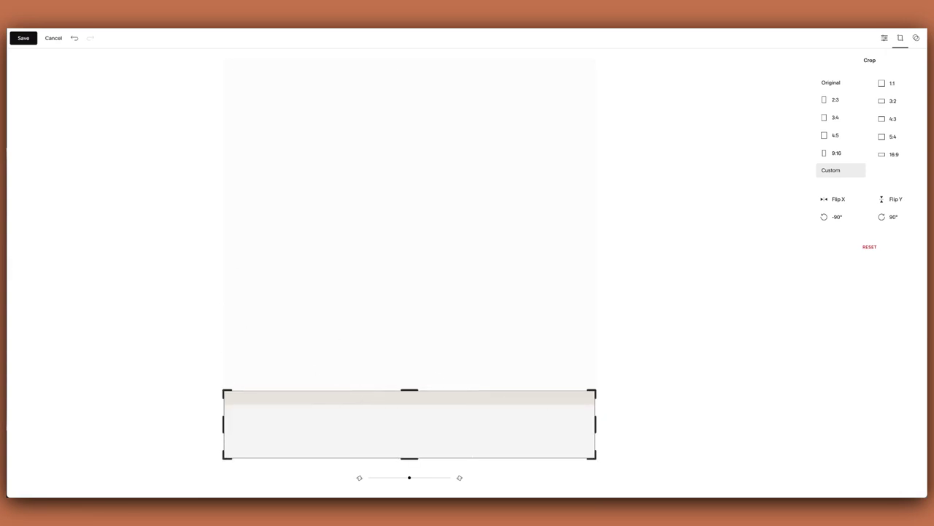
{"action": "left_click", "coordinate": [21, 39]}
{"action": "left_click", "coordinate": [493, 281]}
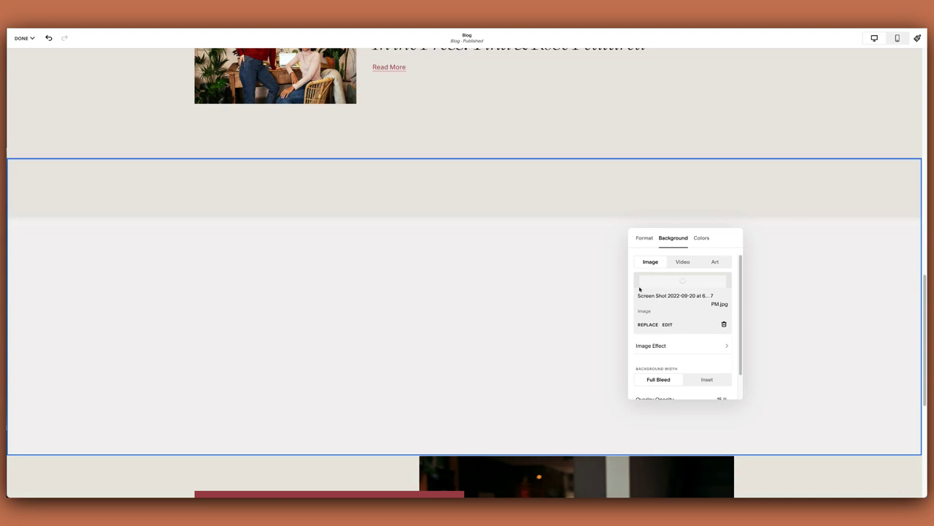
Set the section background's overlay opacity to 0%
{"action": "scroll", "coordinate": [685, 357], "scroll_direction": "down", "scroll_amount": 1}
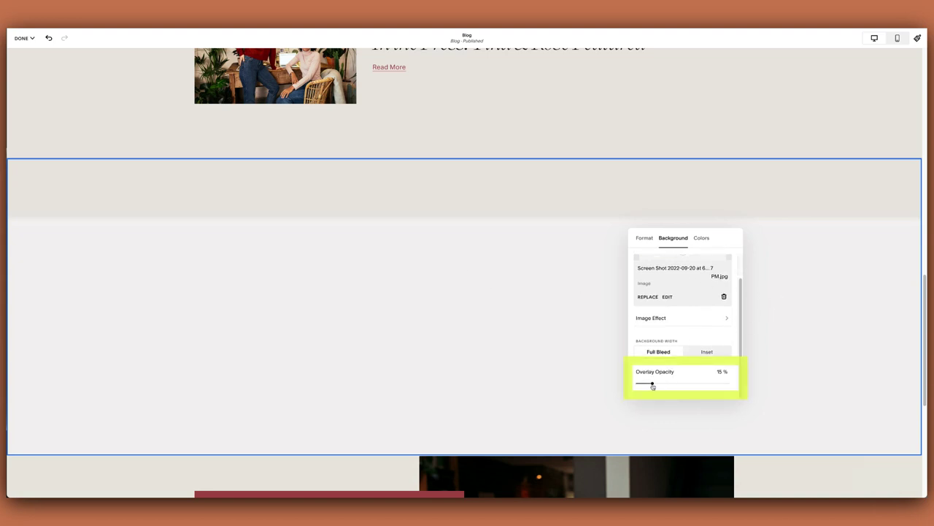
{"action": "left_click_drag", "start_coordinate": [653, 384], "coordinate": [602, 382]}
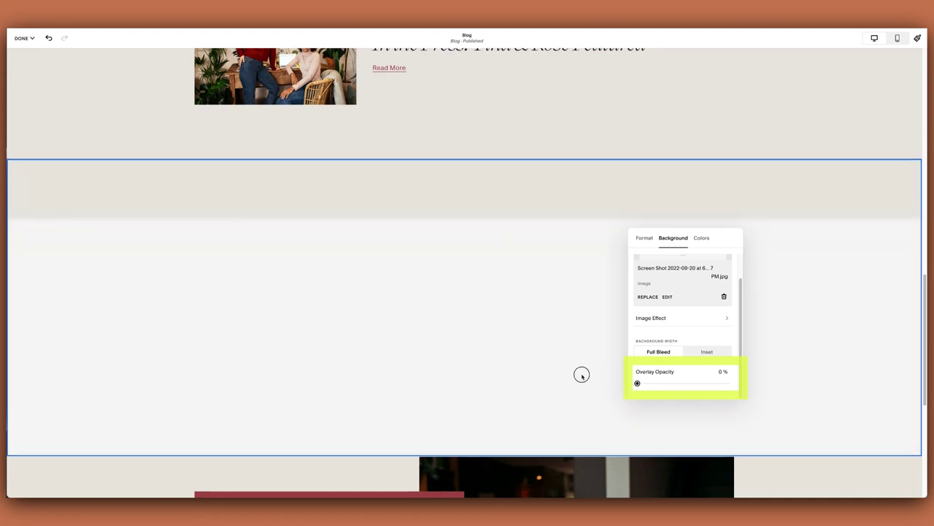
{"action": "left_click", "coordinate": [581, 373]}
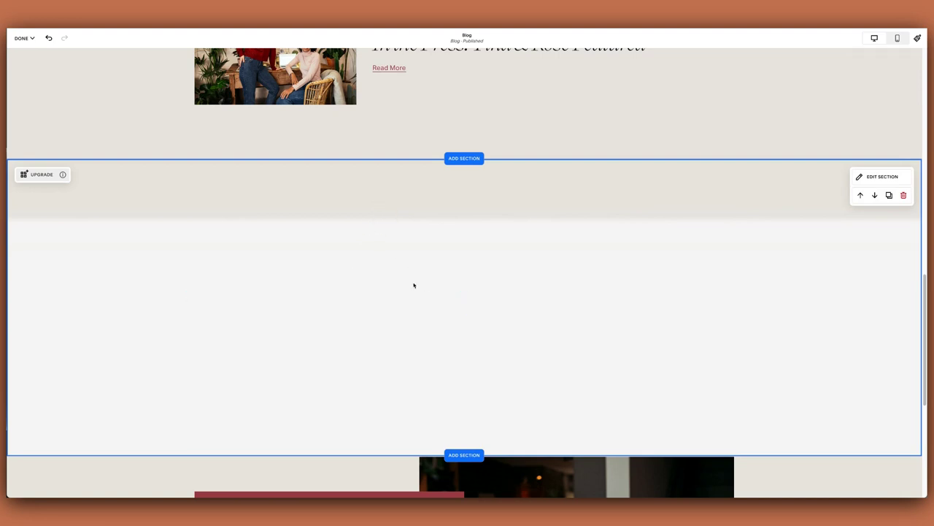
Add an image block to the new section
{"action": "mouse_move", "coordinate": [464, 320]}
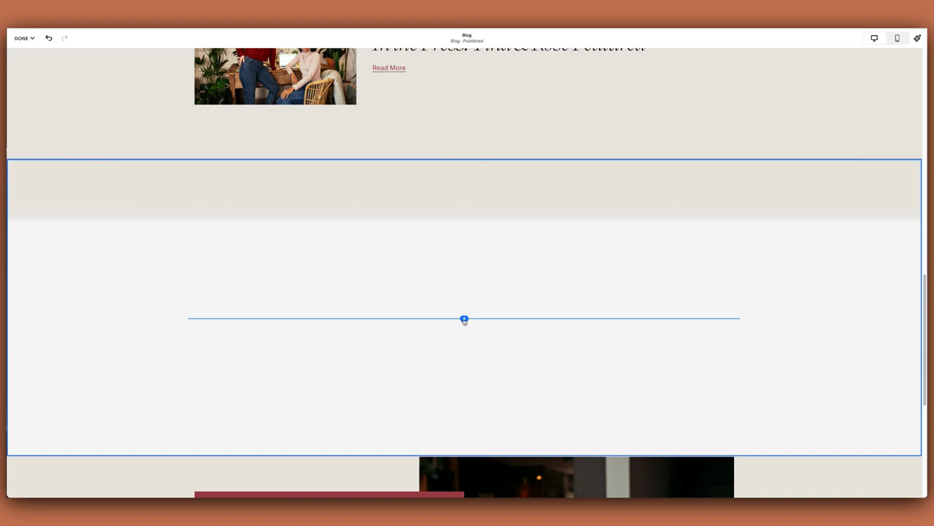
{"action": "left_click", "coordinate": [464, 319]}
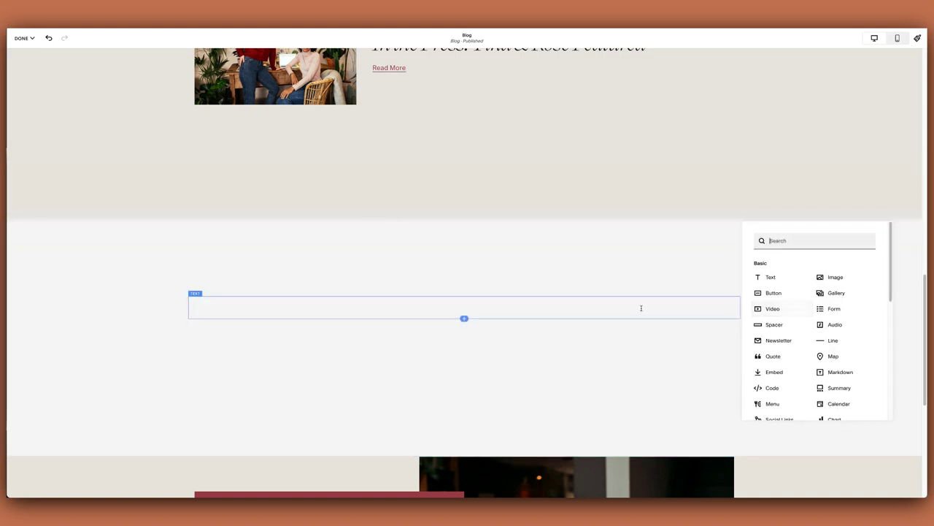
{"action": "left_click", "coordinate": [606, 313]}
{"action": "scroll", "coordinate": [606, 312], "scroll_direction": "down", "scroll_amount": 2}
{"action": "left_click", "coordinate": [465, 216]}
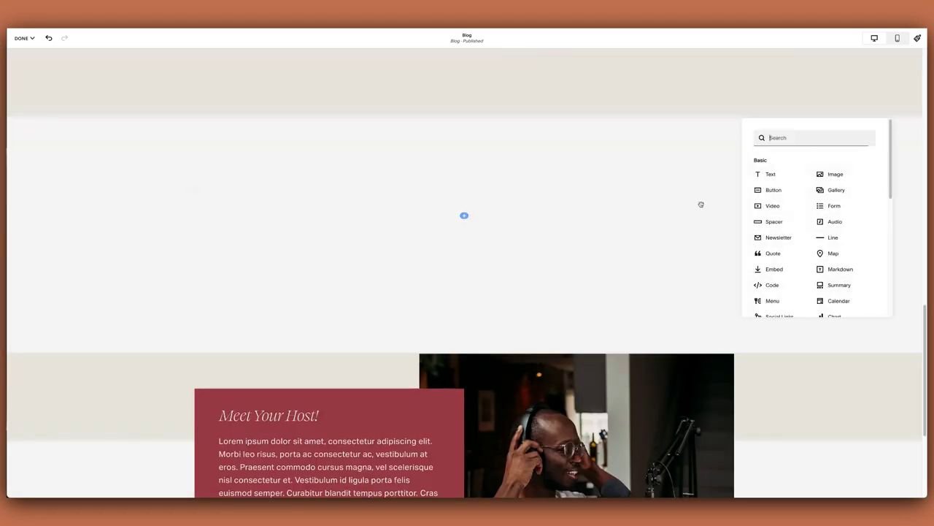
{"action": "left_click", "coordinate": [830, 175]}
Change the image block's layout to Collage with the image on the right
{"action": "left_click", "coordinate": [786, 156]}
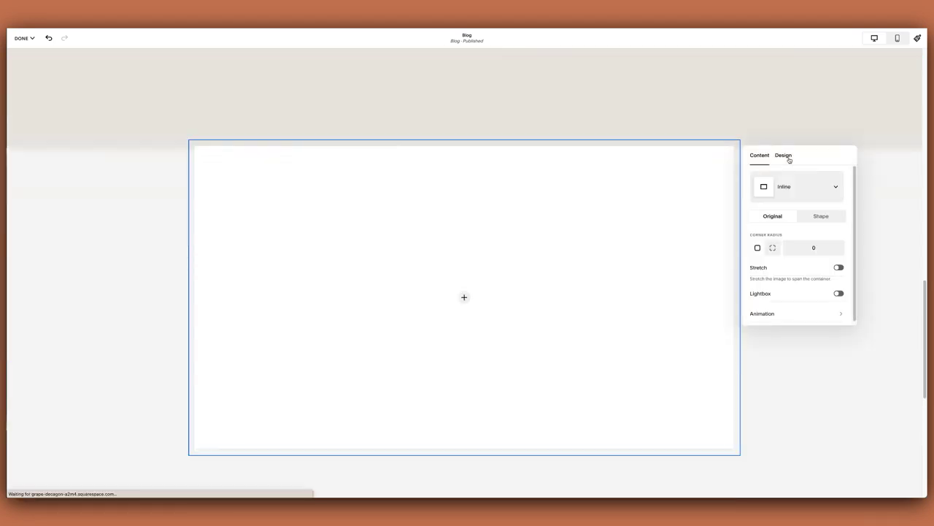
{"action": "left_click", "coordinate": [803, 192]}
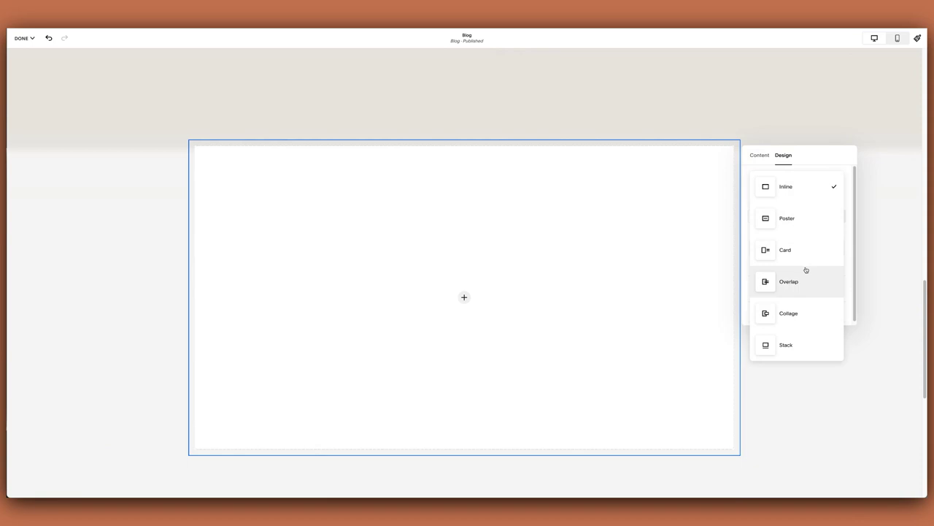
{"action": "left_click", "coordinate": [799, 307]}
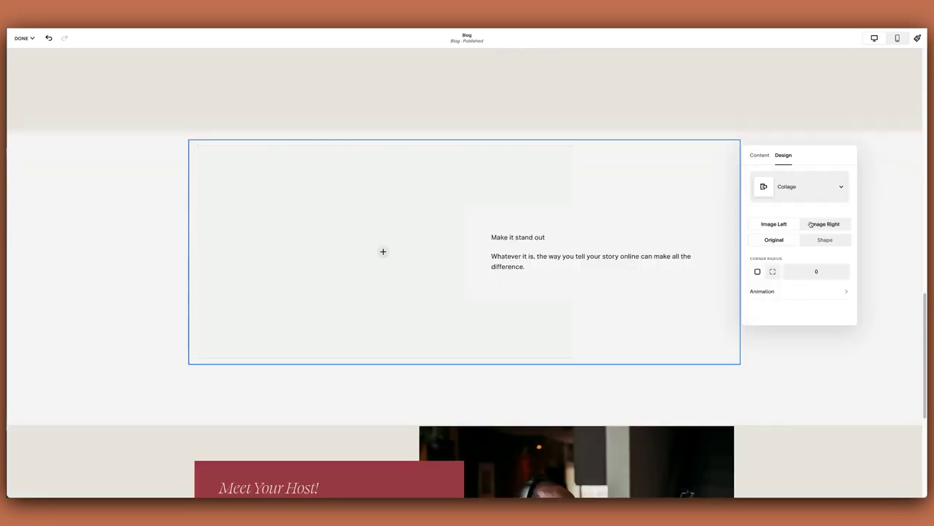
{"action": "left_click", "coordinate": [812, 224]}
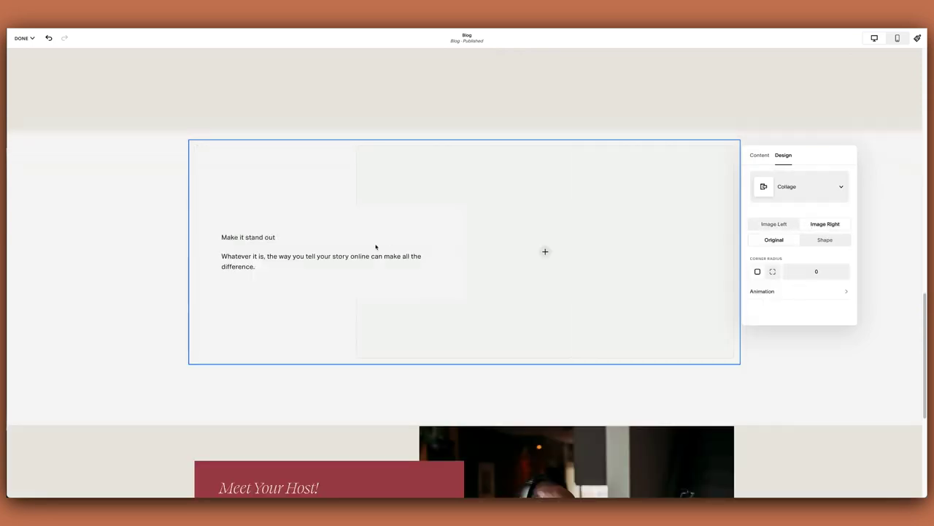
Check the color theme of the original Meet Your Host section and apply the Bright 1 theme to the new section
{"action": "left_click", "coordinate": [763, 377]}
{"action": "left_click", "coordinate": [859, 443]}
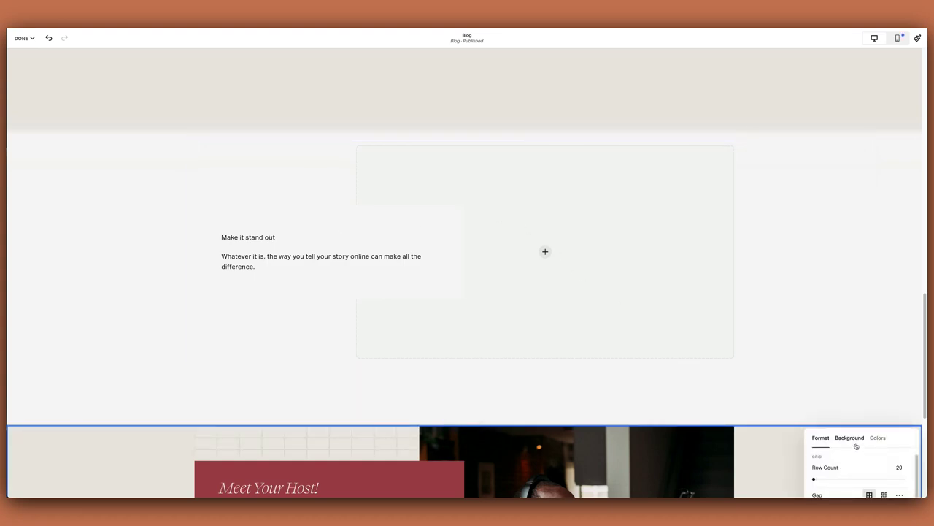
{"action": "left_click", "coordinate": [877, 437]}
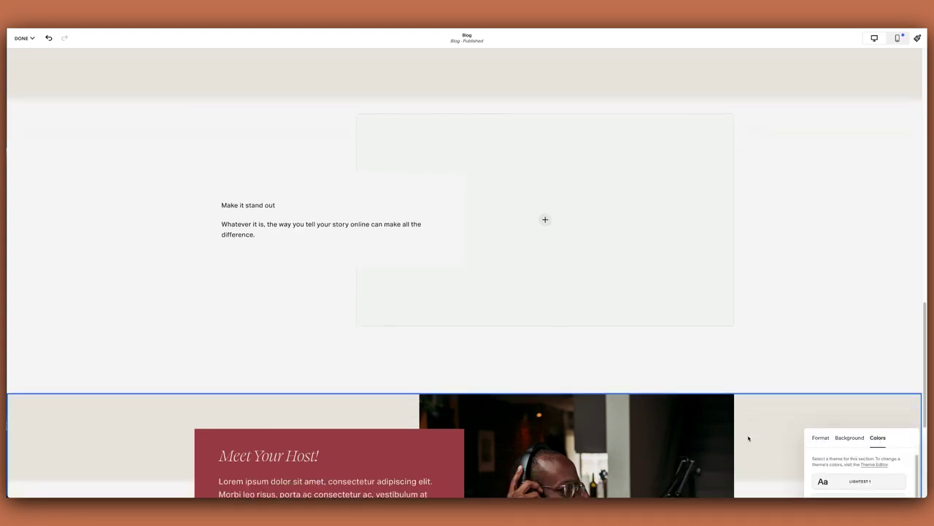
{"action": "scroll", "coordinate": [768, 159], "scroll_direction": "up", "scroll_amount": 3}
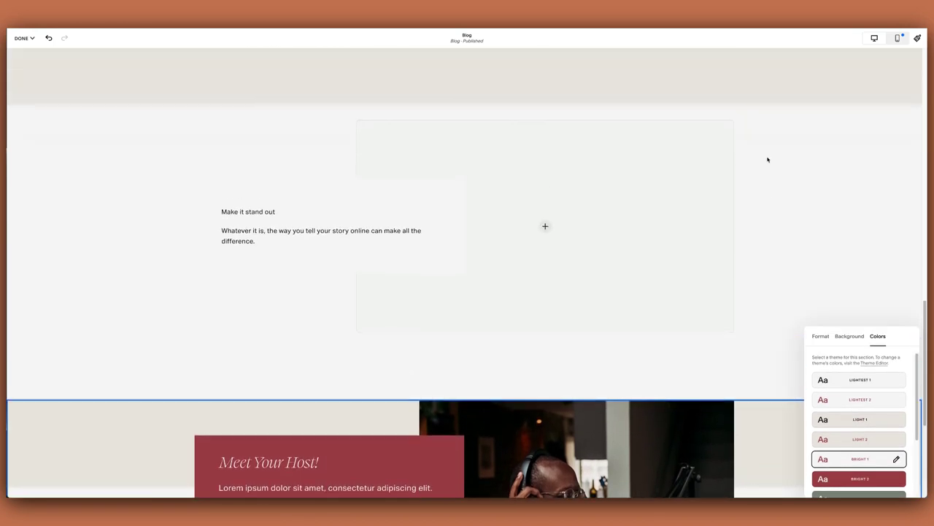
{"action": "left_click", "coordinate": [865, 66]}
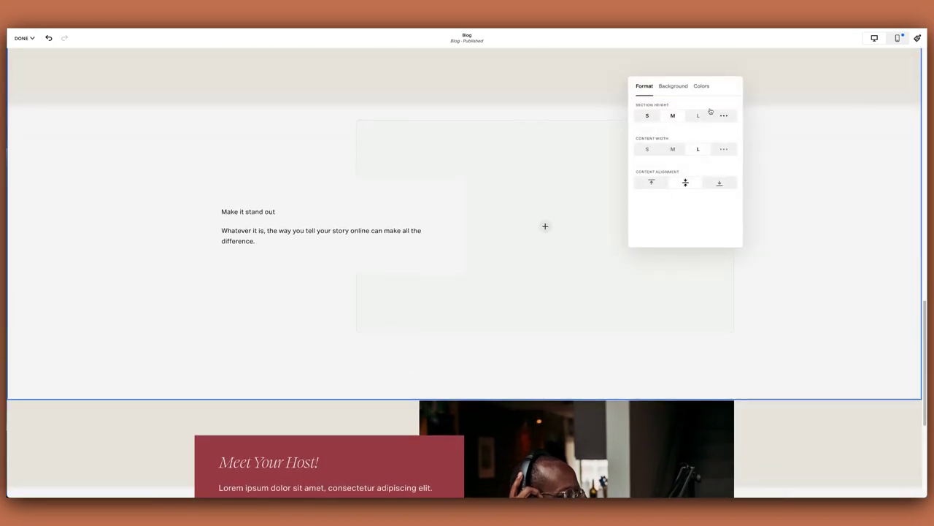
{"action": "left_click", "coordinate": [702, 89]}
{"action": "left_click", "coordinate": [702, 211]}
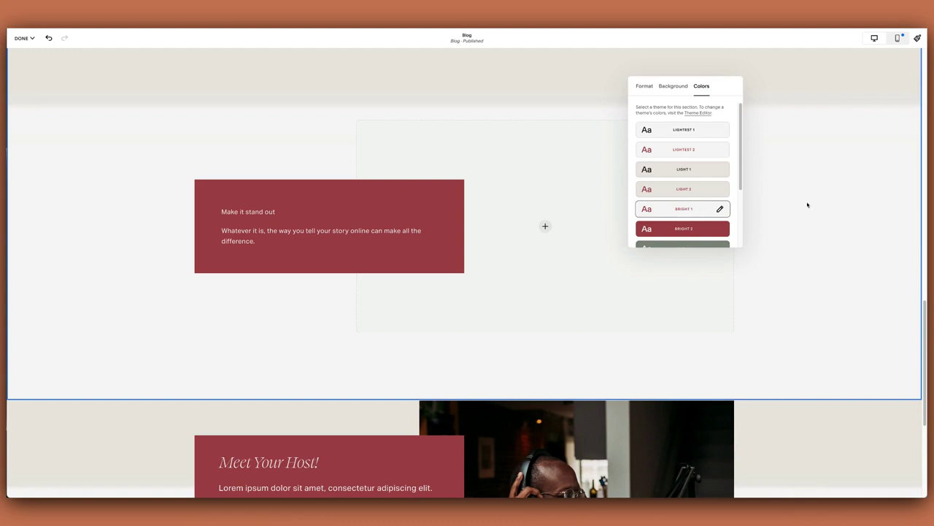
Copy the original Meet Your Host text into the collage block's description and remove the heading, keeping only the lorem ipsum paragraph
{"action": "left_click", "coordinate": [277, 227]}
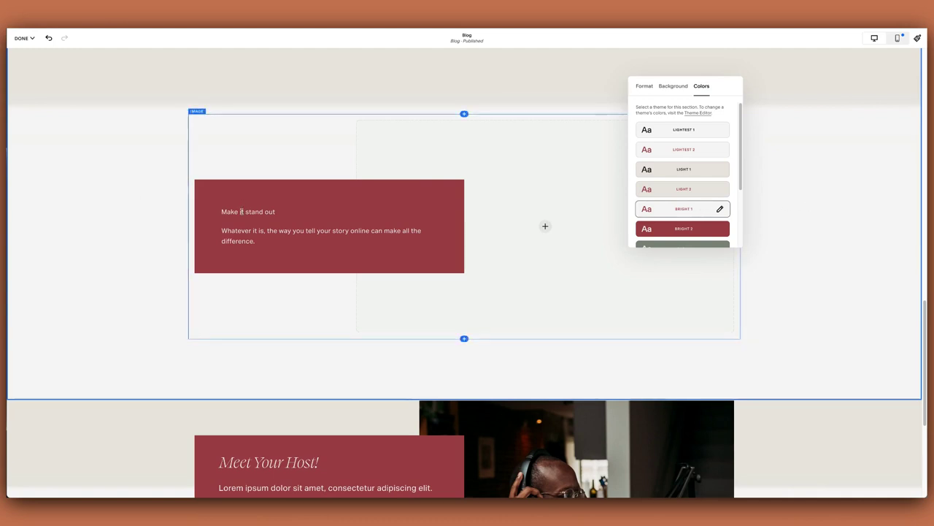
{"action": "double_click", "coordinate": [268, 462]}
{"action": "key", "text": "ctrl+a"}
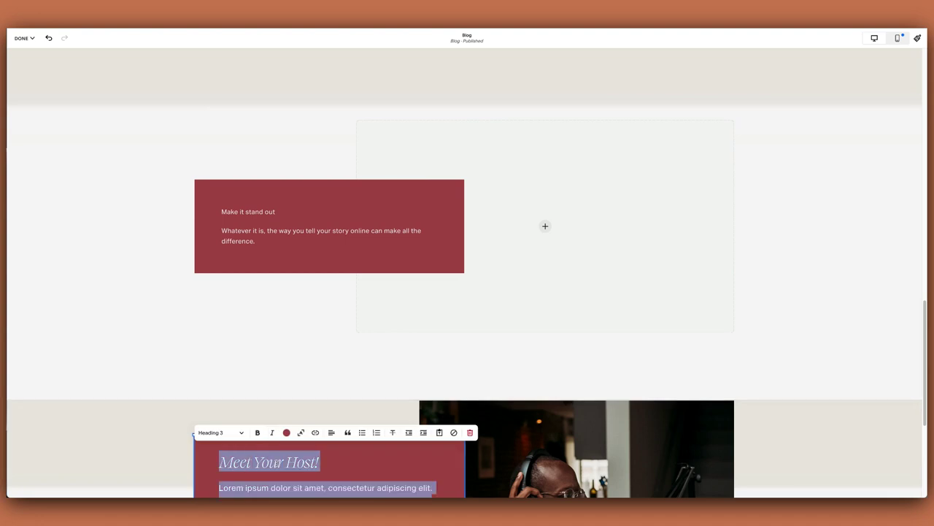
{"action": "left_click", "coordinate": [244, 236]}
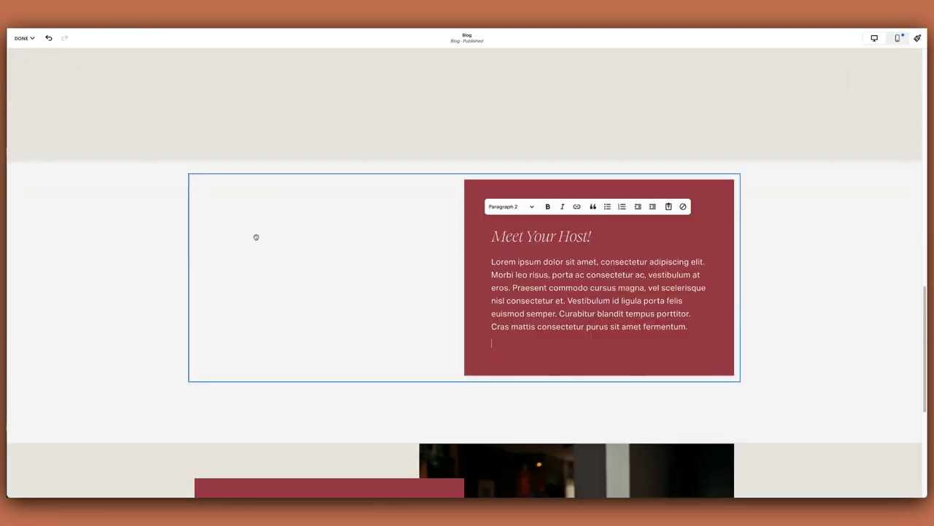
{"action": "left_click", "coordinate": [490, 261]}
{"action": "key", "text": "BackSpace"}
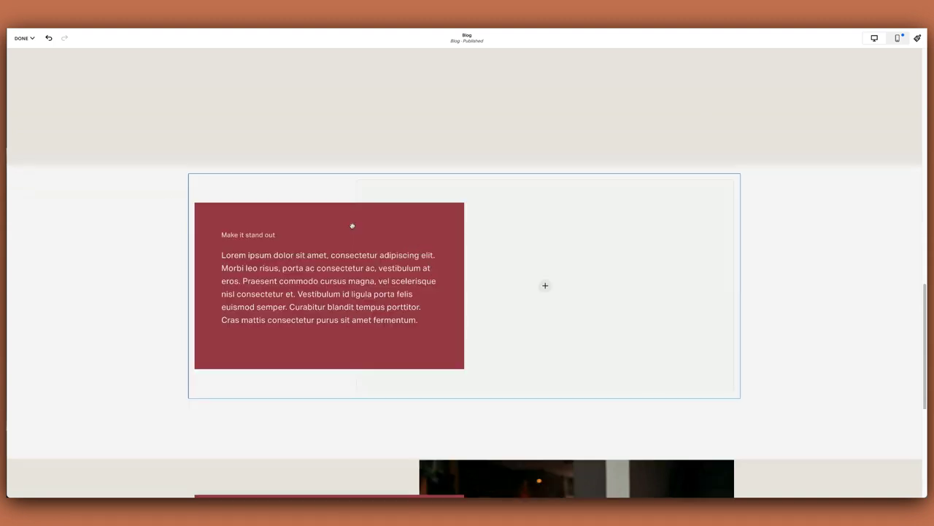
Replace the collage block's title "Make it stand out" with "Meet Your Host!" as an italic Heading 3
{"action": "triple_click", "coordinate": [248, 235]}
{"action": "type", "text": "Meet Your Host!"}
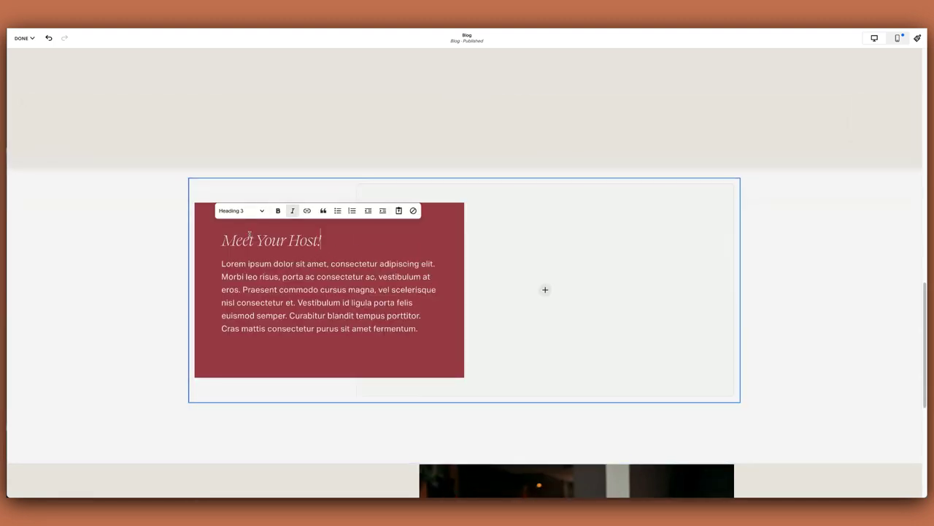
{"action": "left_click", "coordinate": [153, 257]}
Add the library photo of the man in a white T-shirt wearing headphones at a microphone to the collage block
{"action": "double_click", "coordinate": [501, 246]}
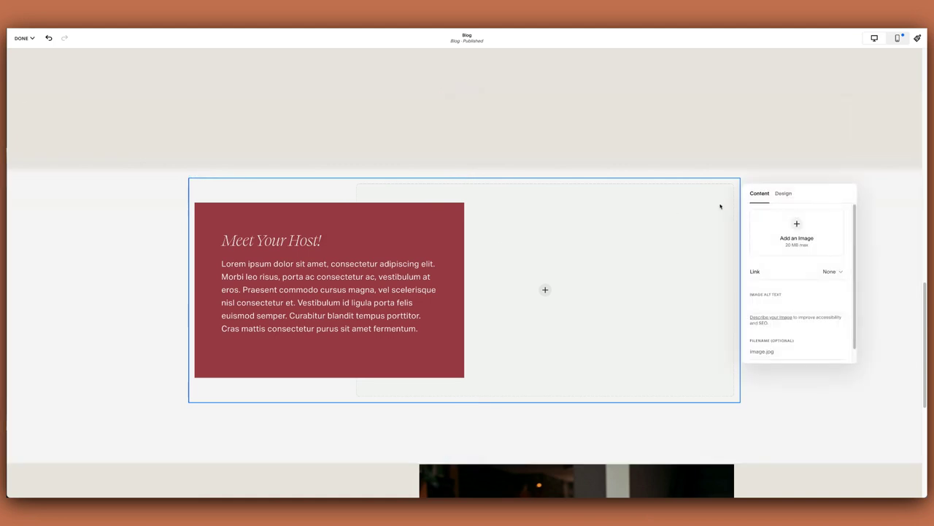
{"action": "left_click", "coordinate": [761, 242]}
{"action": "left_click", "coordinate": [773, 257]}
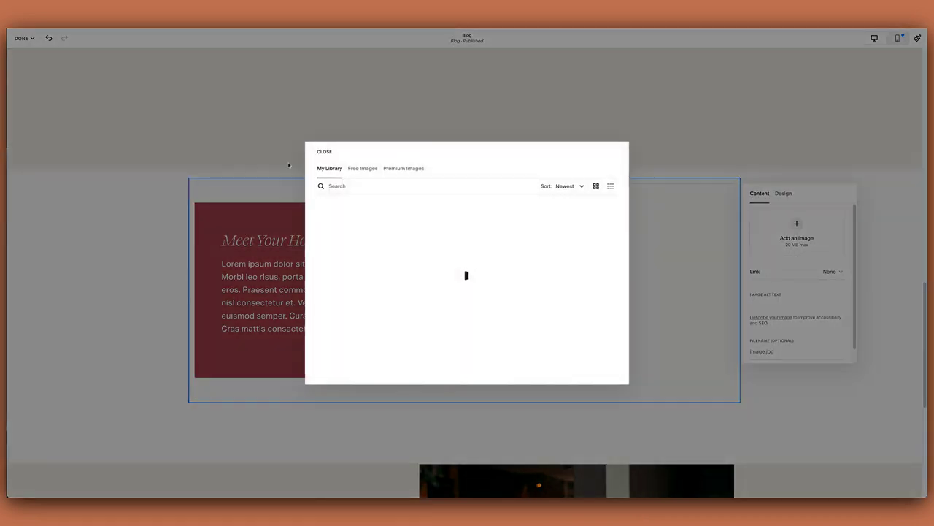
{"action": "left_click", "coordinate": [363, 168]}
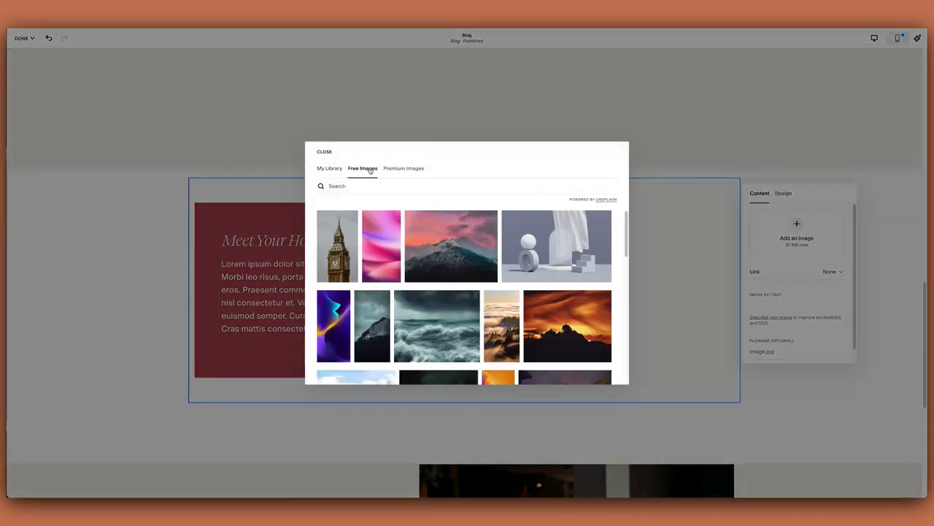
{"action": "left_click", "coordinate": [330, 168]}
{"action": "scroll", "coordinate": [388, 295], "scroll_direction": "down", "scroll_amount": 3}
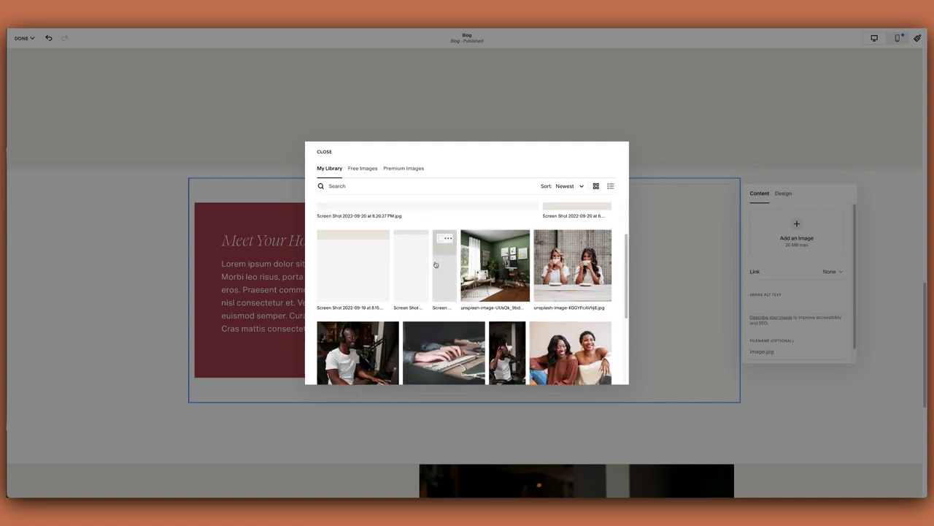
{"action": "left_click", "coordinate": [387, 295]}
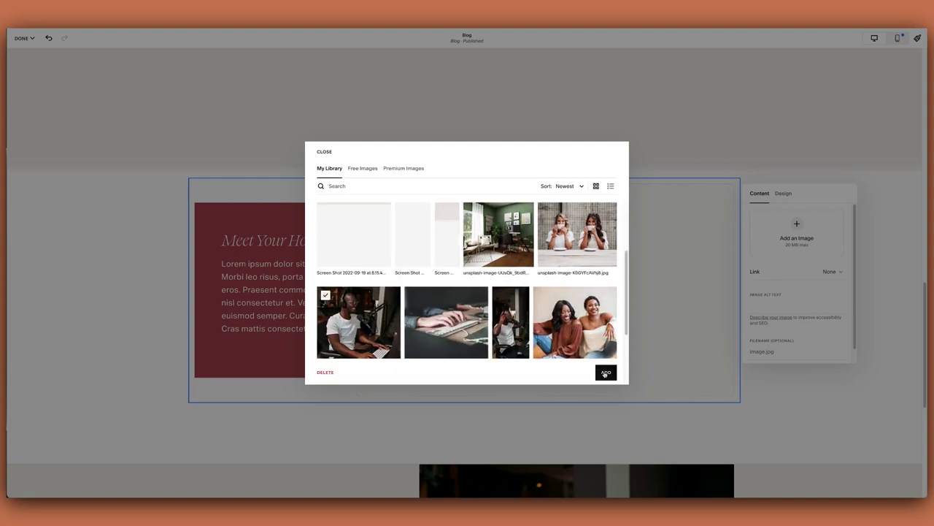
{"action": "left_click", "coordinate": [606, 371]}
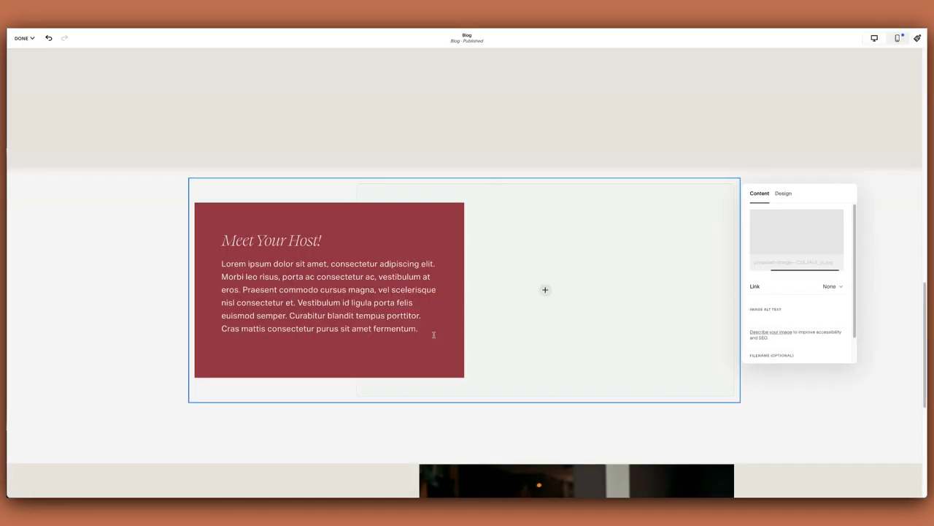
Set the collage block's link to On Button and label the button "Meet" followed by the host's first name
{"action": "left_click", "coordinate": [832, 286]}
{"action": "left_click", "coordinate": [792, 315]}
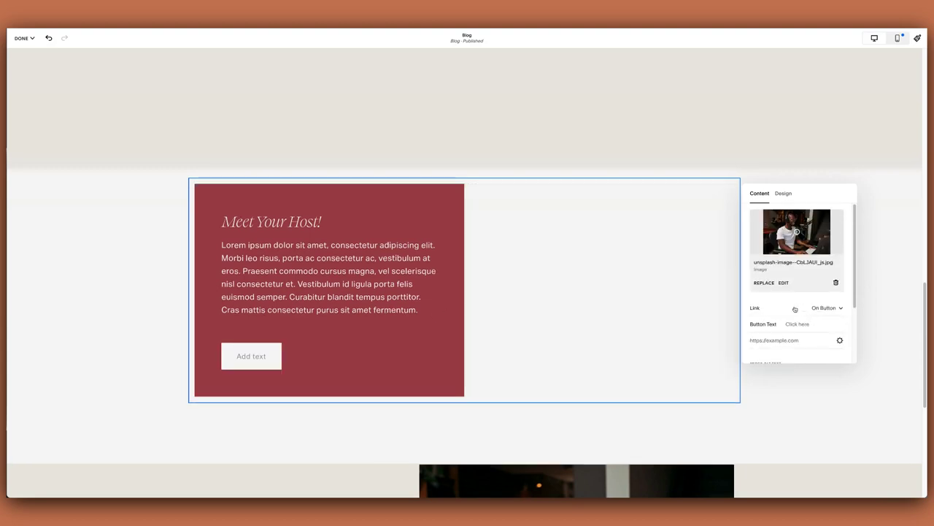
{"action": "left_click", "coordinate": [795, 324]}
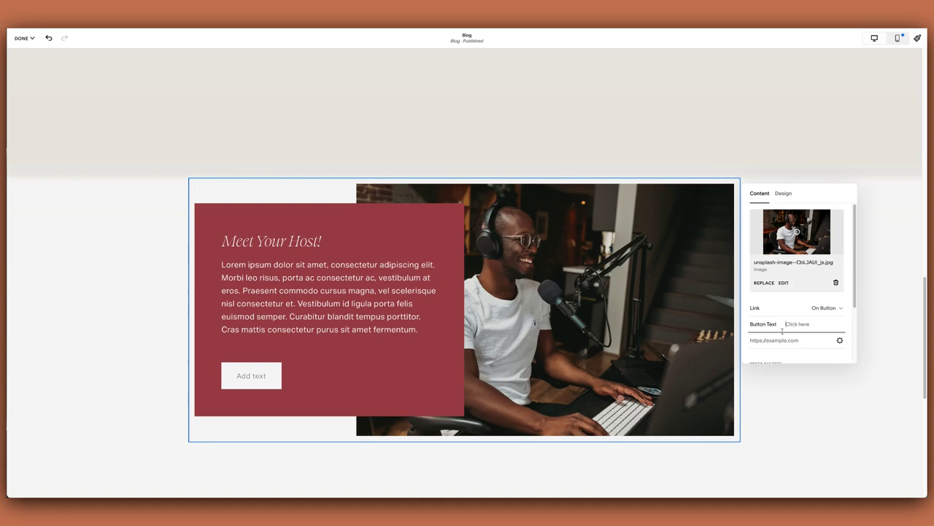
{"action": "scroll", "coordinate": [658, 348], "scroll_direction": "down", "scroll_amount": 3}
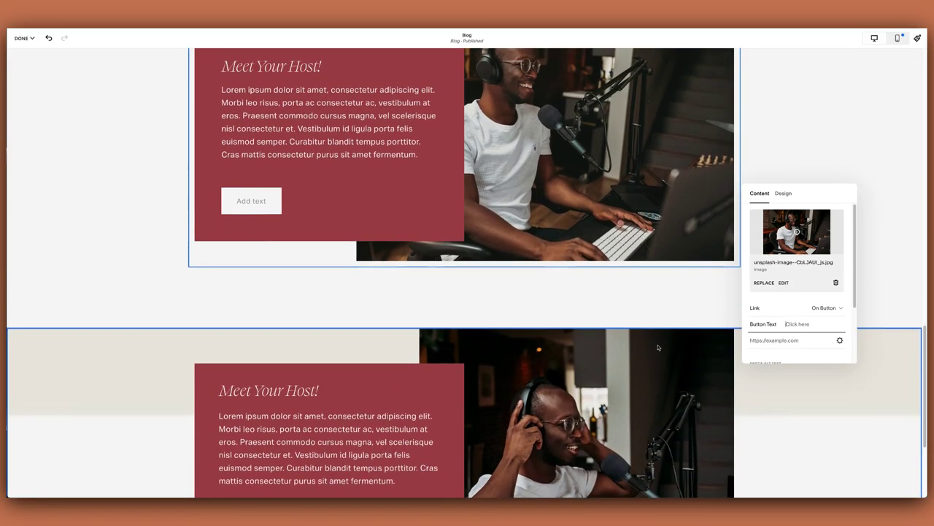
{"action": "scroll", "coordinate": [679, 338], "scroll_direction": "up", "scroll_amount": 1}
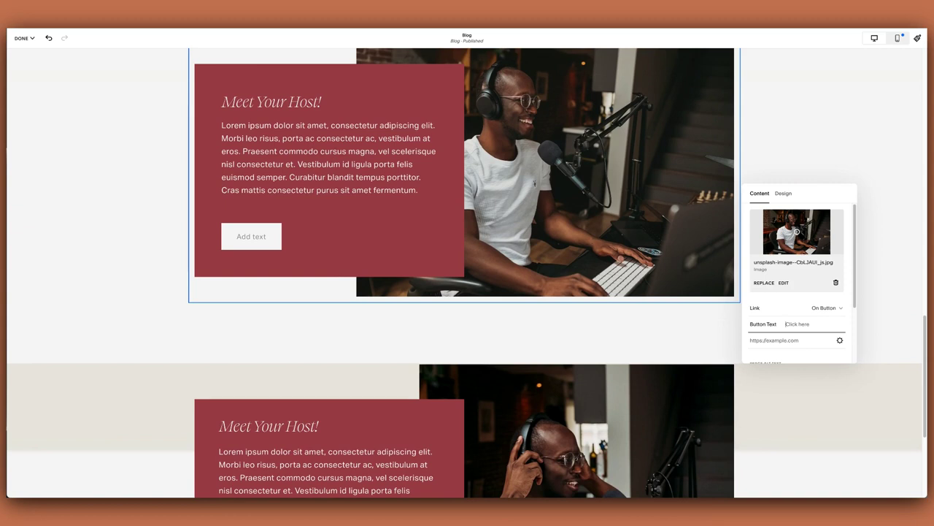
{"action": "type", "text": "Meet Devic"}
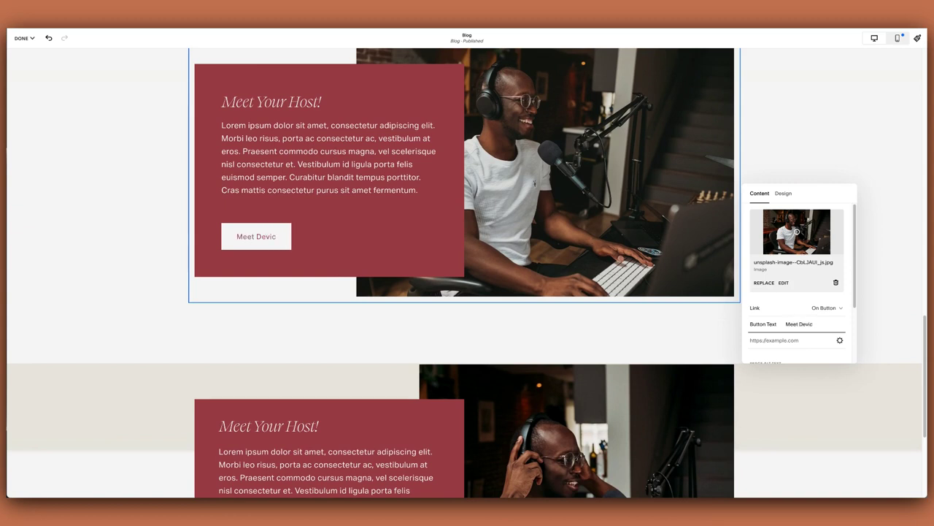
{"action": "key", "text": "BackSpace"}
{"action": "type", "text": "n"}
Link the collage block's button to the /about page and close the block's settings
{"action": "left_click", "coordinate": [774, 340]}
{"action": "type", "text": "/about"}
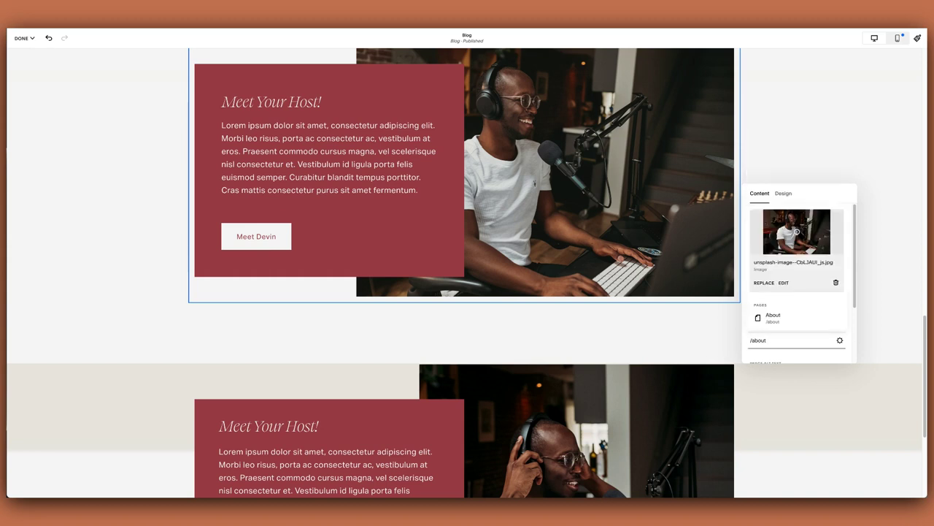
{"action": "key", "text": "Return"}
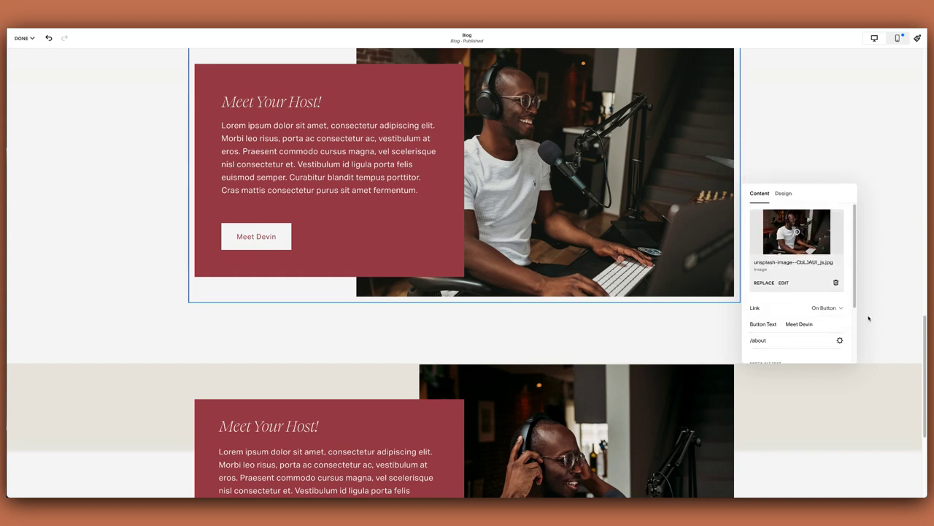
{"action": "scroll", "coordinate": [824, 340], "scroll_direction": "down", "scroll_amount": 1}
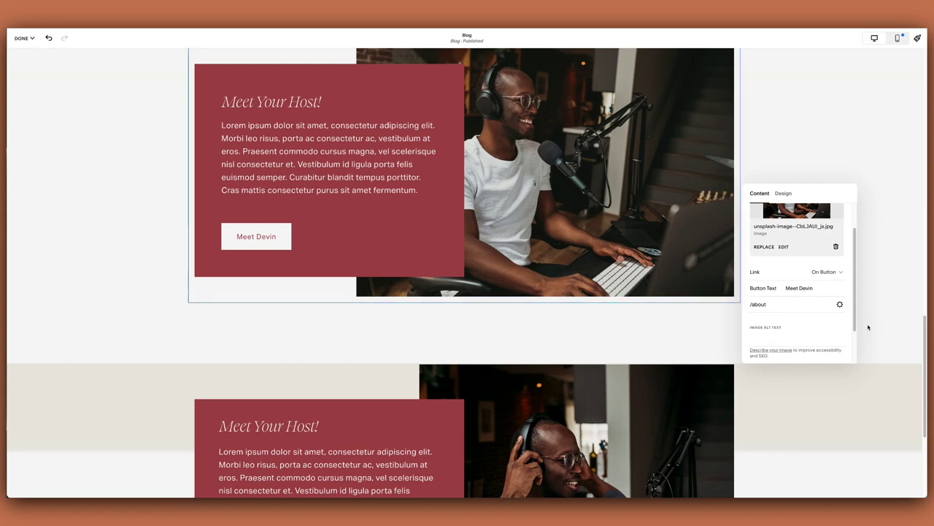
{"action": "left_click", "coordinate": [427, 321]}
Set a custom section height of 10 for the new Meet Your Host section
{"action": "scroll", "coordinate": [745, 115], "scroll_direction": "up", "scroll_amount": 2}
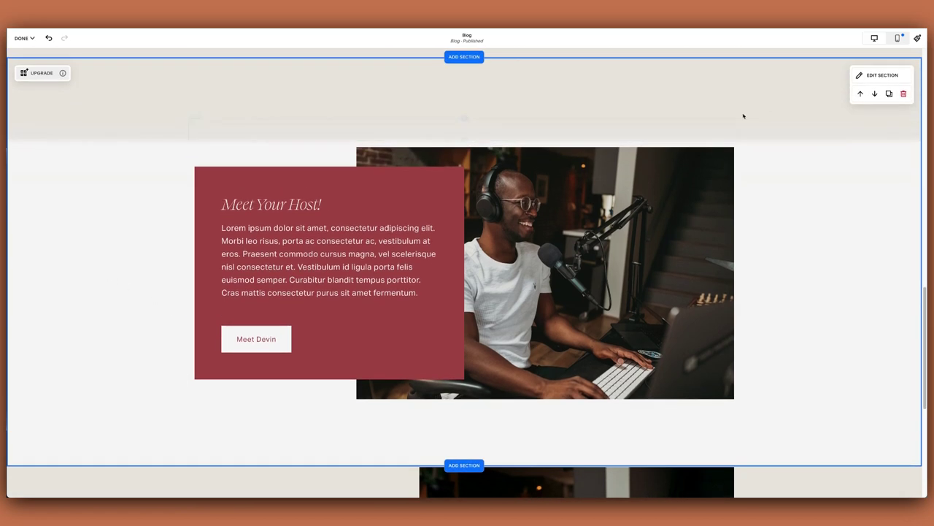
{"action": "left_click", "coordinate": [869, 67]}
{"action": "left_click", "coordinate": [723, 125]}
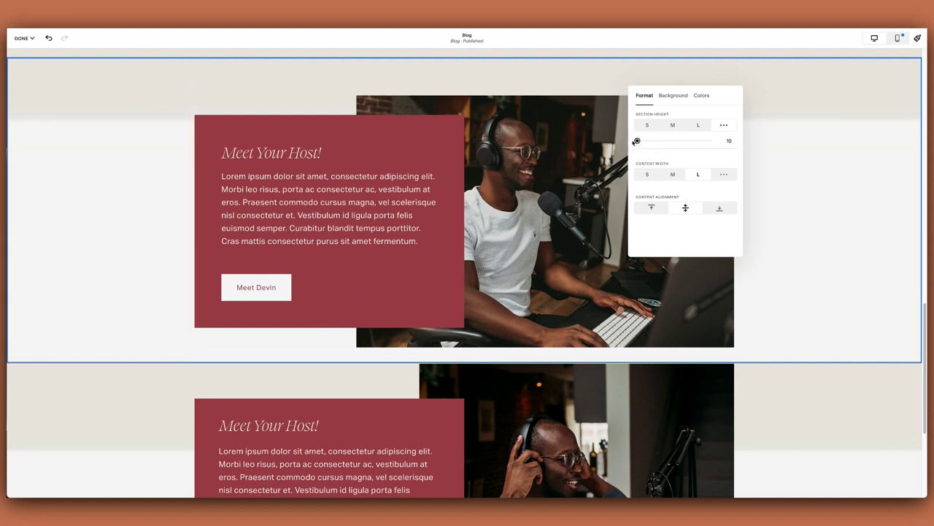
{"action": "left_click", "coordinate": [763, 178]}
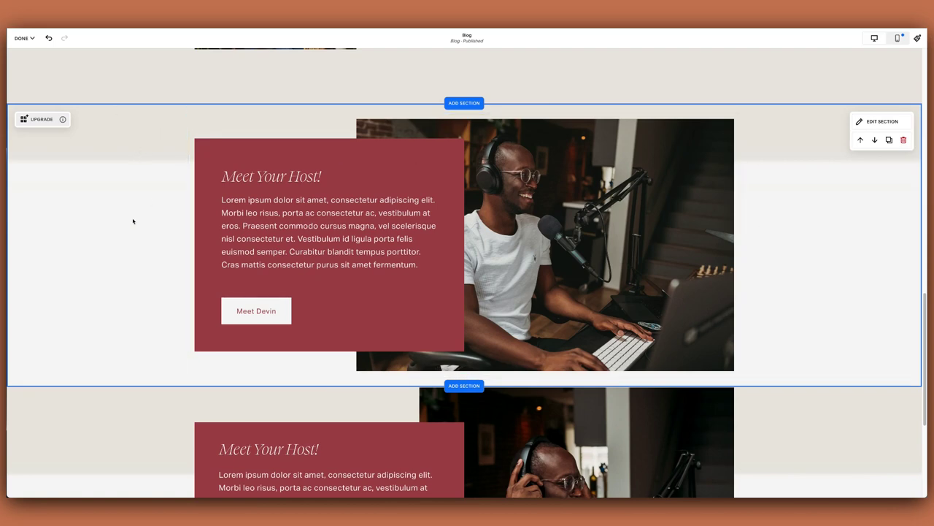
Compare the rebuilt Meet Your Host section with the original one below it, including card, button and image layout
{"action": "scroll", "coordinate": [131, 223], "scroll_direction": "down", "scroll_amount": 5}
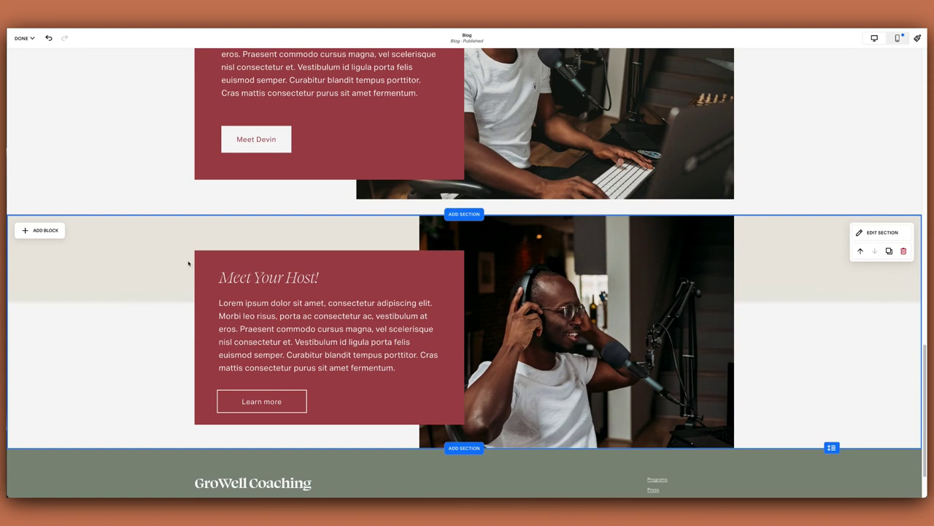
{"action": "left_click", "coordinate": [342, 271]}
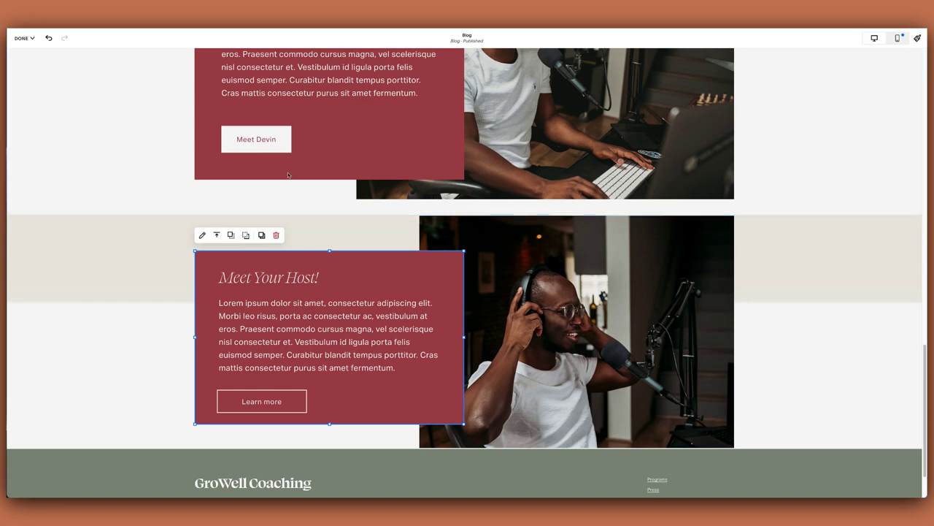
{"action": "scroll", "coordinate": [160, 176], "scroll_direction": "up", "scroll_amount": 1}
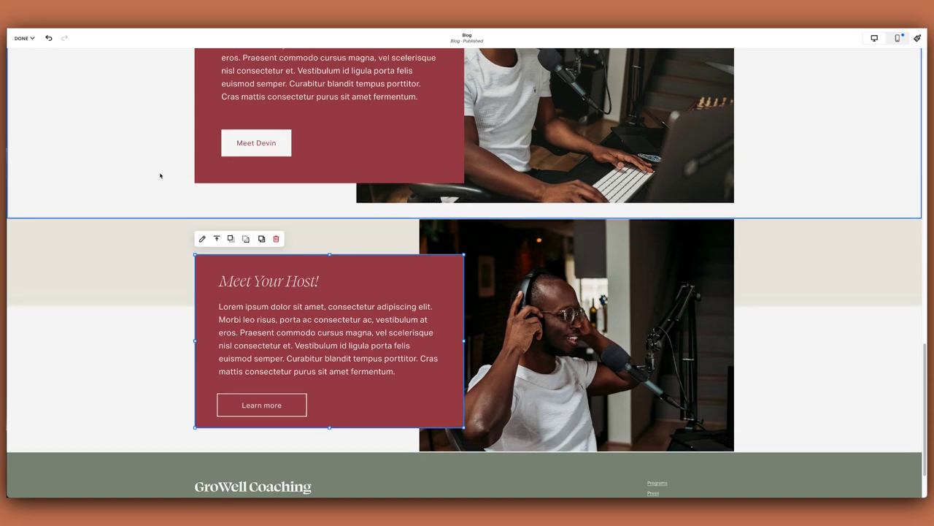
{"action": "scroll", "coordinate": [160, 175], "scroll_direction": "up", "scroll_amount": 3}
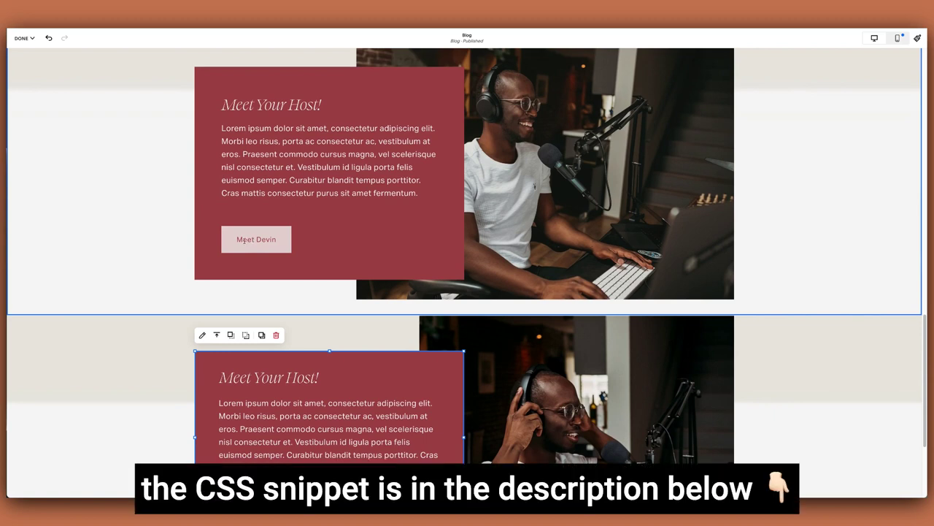
{"action": "key", "text": "Escape"}
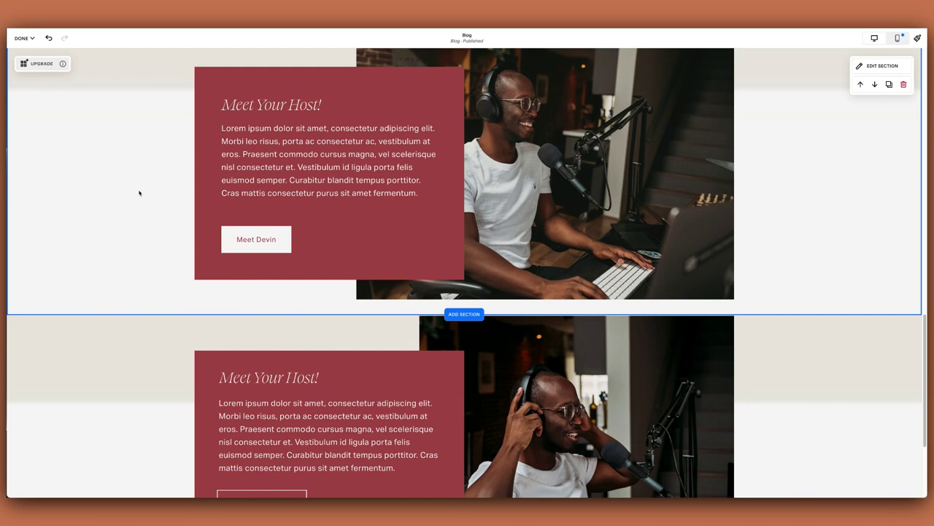
{"action": "scroll", "coordinate": [132, 199], "scroll_direction": "down", "scroll_amount": 3}
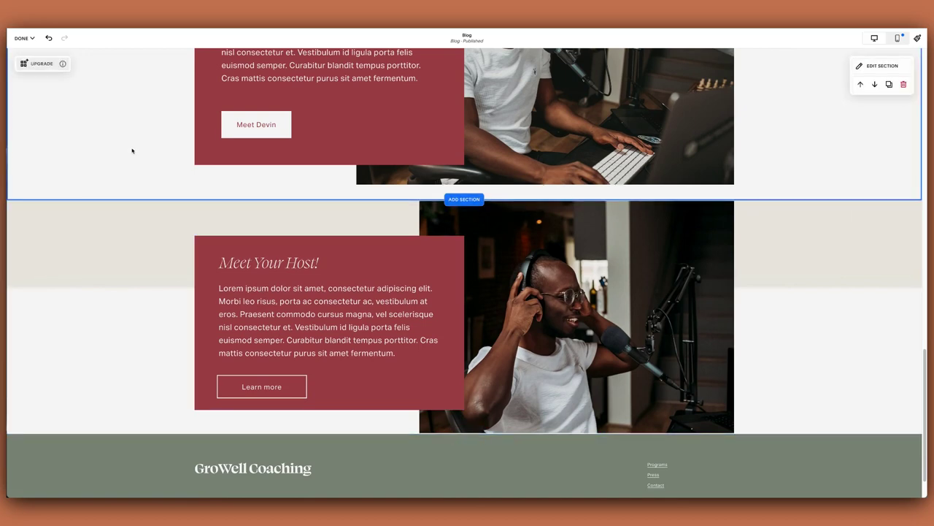
{"action": "scroll", "coordinate": [144, 160], "scroll_direction": "up", "scroll_amount": 5}
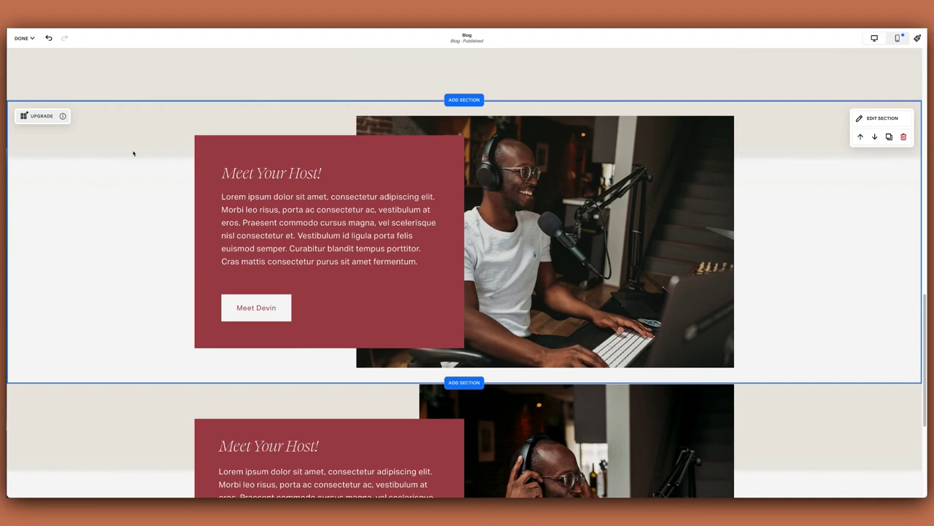
{"action": "scroll", "coordinate": [127, 167], "scroll_direction": "down", "scroll_amount": 2}
Save the blog page changes and exit editing
{"action": "scroll", "coordinate": [126, 167], "scroll_direction": "up", "scroll_amount": 12}
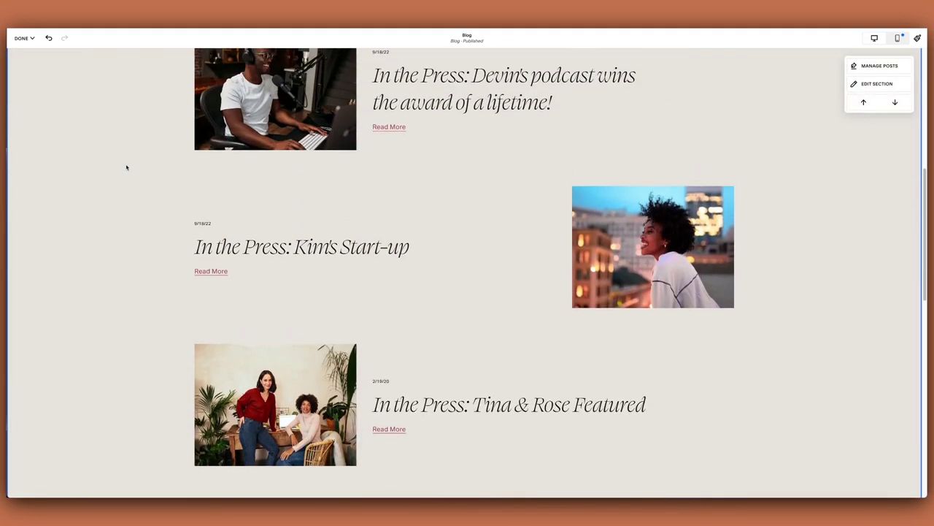
{"action": "scroll", "coordinate": [125, 168], "scroll_direction": "up", "scroll_amount": 10}
{"action": "left_click", "coordinate": [22, 38]}
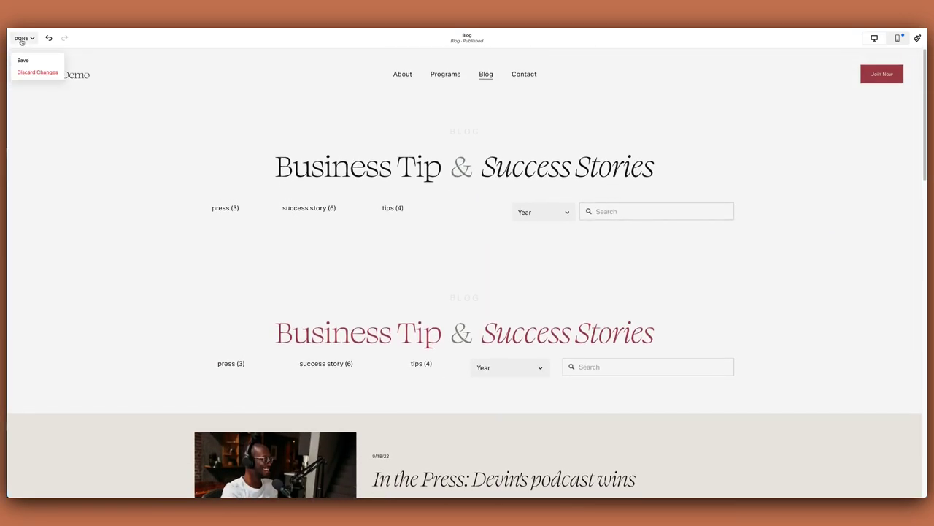
{"action": "left_click", "coordinate": [22, 60]}
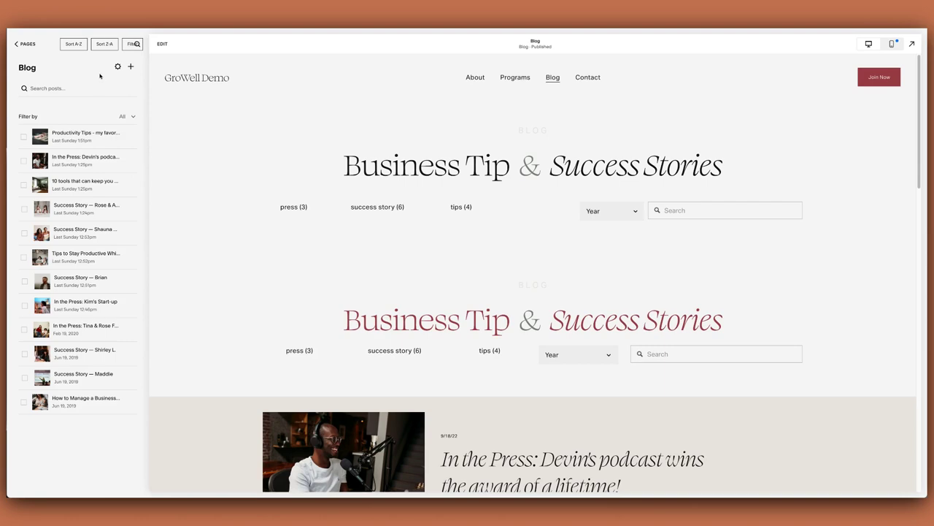
Open the settings of the first Productivity Tips post and examine its featured image and excerpt field
{"action": "left_click", "coordinate": [130, 136]}
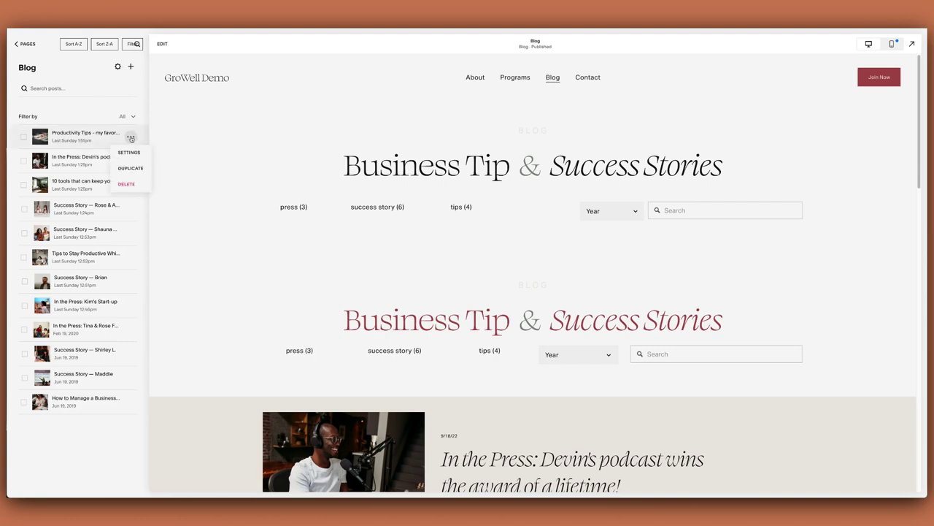
{"action": "left_click", "coordinate": [129, 152]}
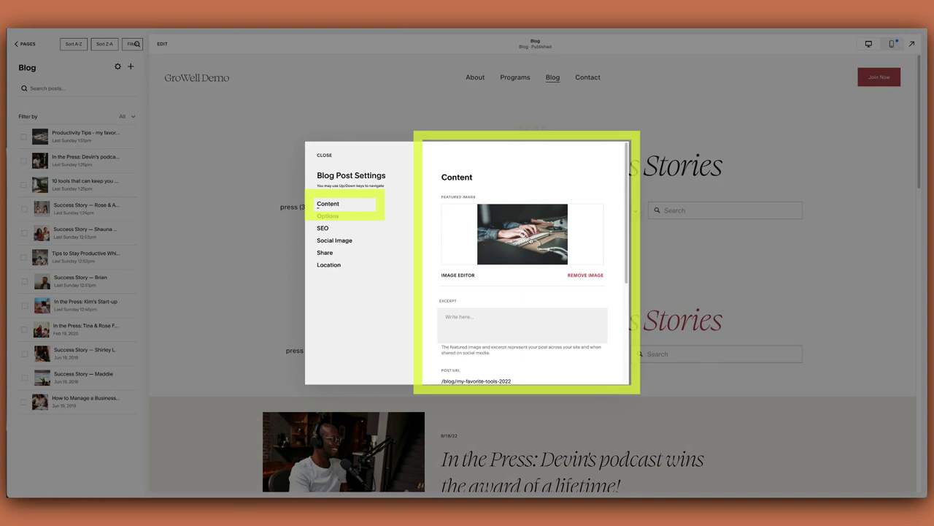
{"action": "scroll", "coordinate": [489, 245], "scroll_direction": "down", "scroll_amount": 1}
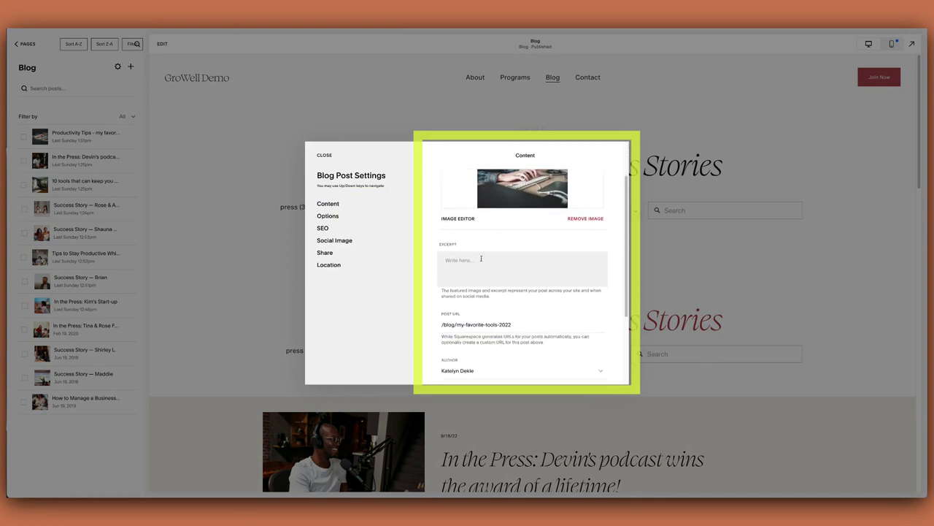
{"action": "left_click", "coordinate": [474, 261]}
{"action": "left_click", "coordinate": [431, 252]}
{"action": "left_click", "coordinate": [486, 270]}
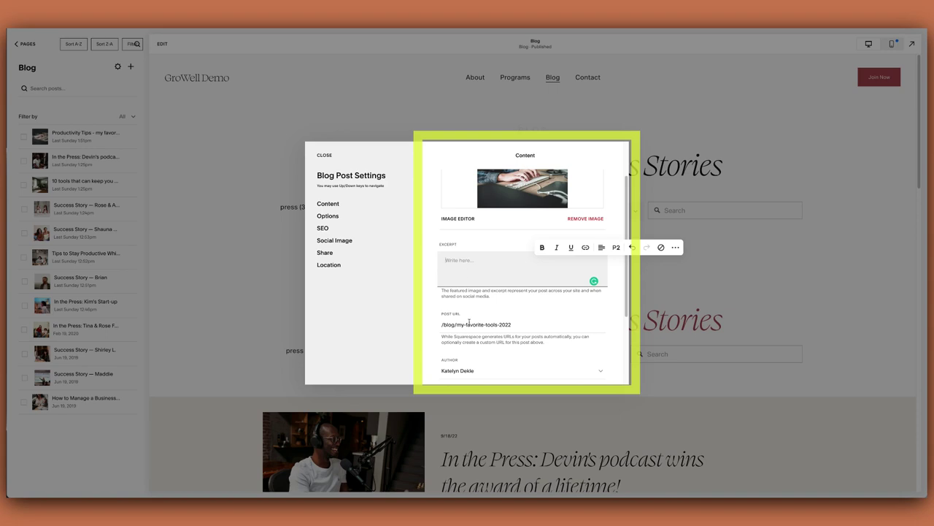
Examine the post's URL slug, author and source URL settings
{"action": "left_click_drag", "start_coordinate": [461, 324], "coordinate": [524, 327]}
{"action": "left_click", "coordinate": [526, 324]}
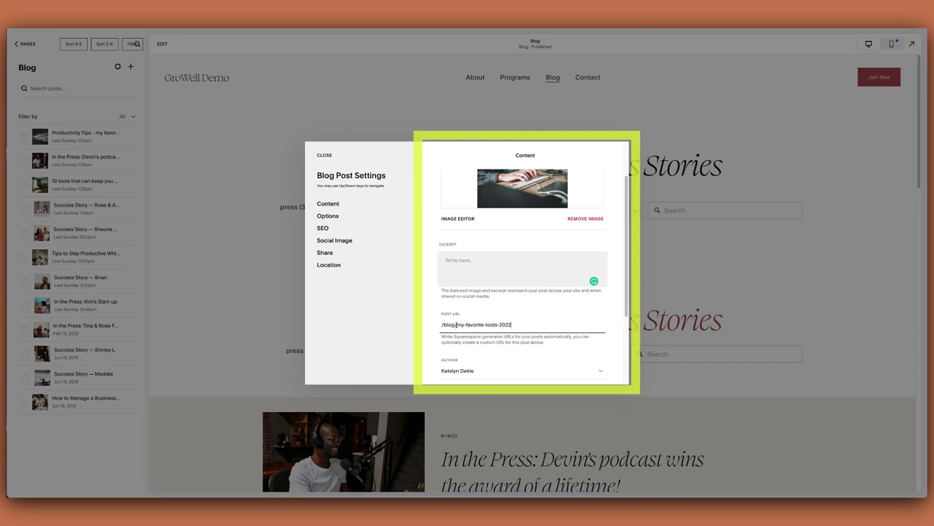
{"action": "left_click", "coordinate": [521, 326]}
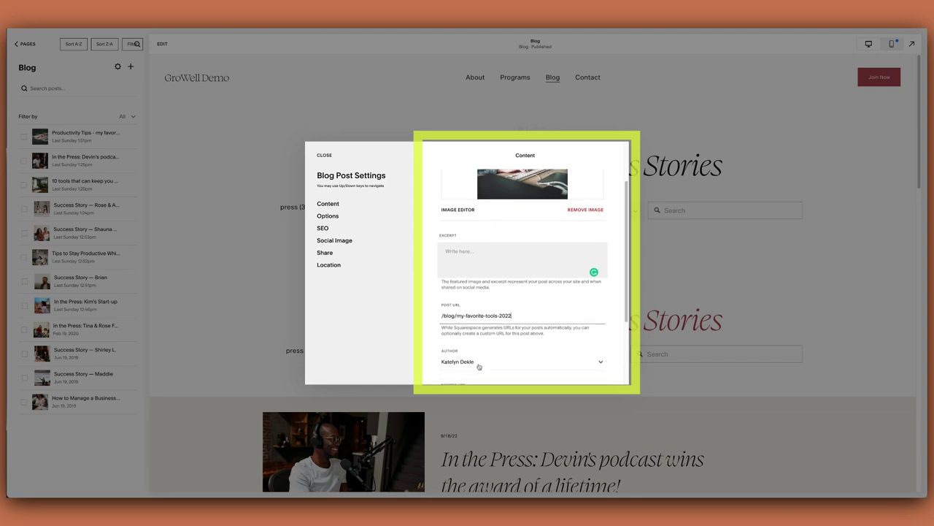
{"action": "scroll", "coordinate": [475, 368], "scroll_direction": "down", "scroll_amount": 2}
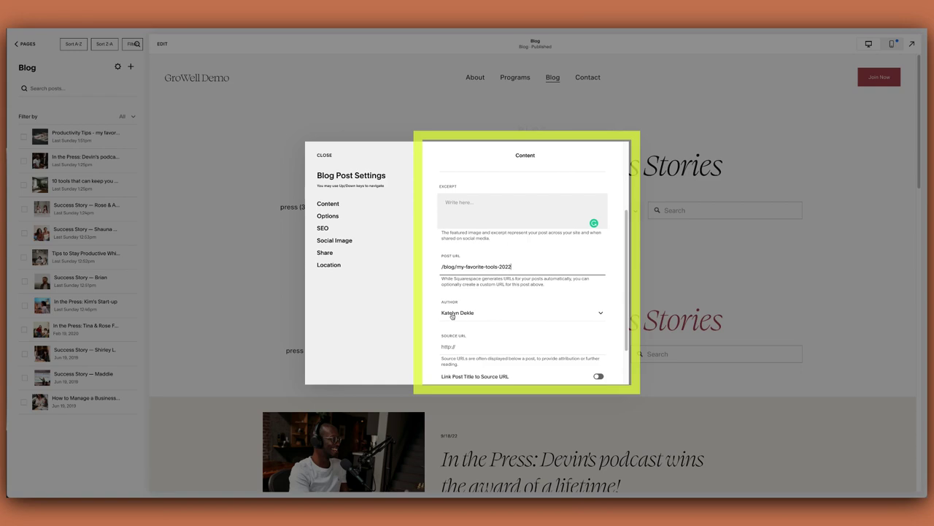
{"action": "scroll", "coordinate": [462, 314], "scroll_direction": "down", "scroll_amount": 2}
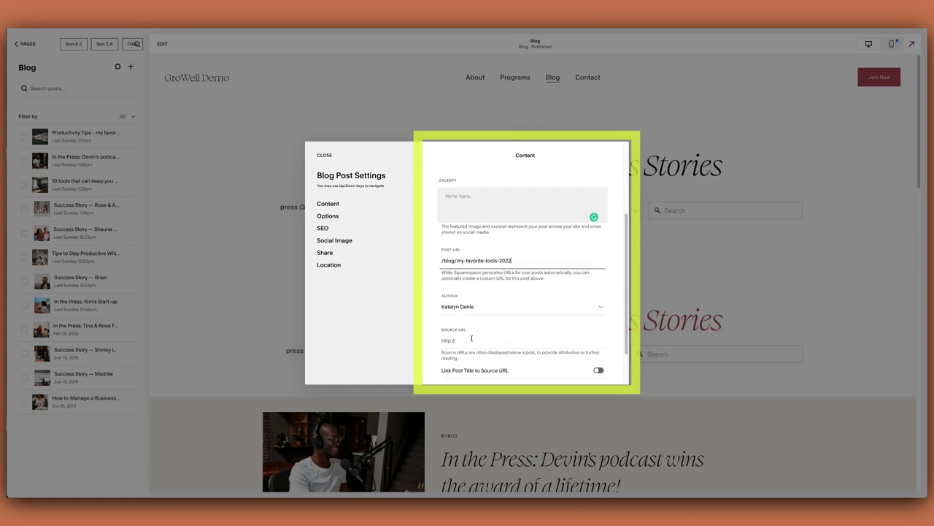
Review the post's options, checking its status, tags, categories and comments settings
{"action": "left_click", "coordinate": [330, 216]}
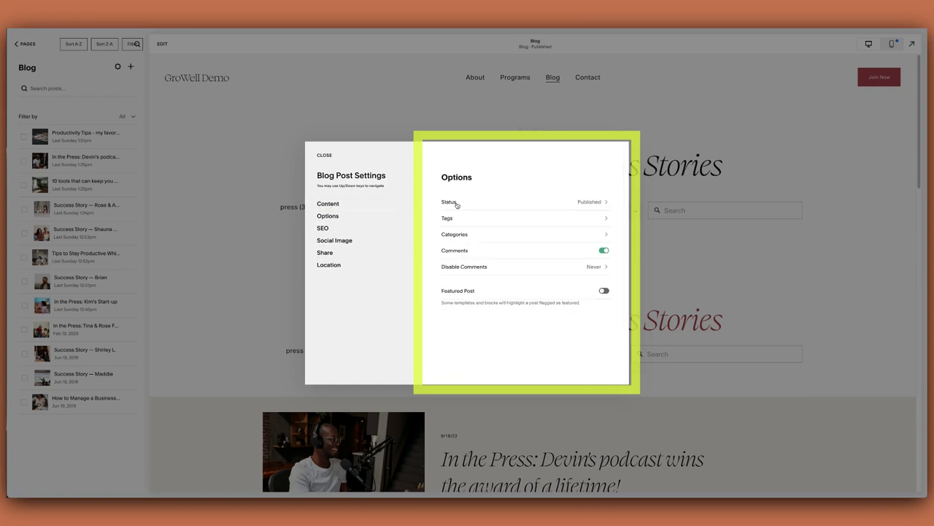
{"action": "left_click", "coordinate": [454, 204]}
{"action": "left_click", "coordinate": [440, 155]}
{"action": "left_click", "coordinate": [457, 223]}
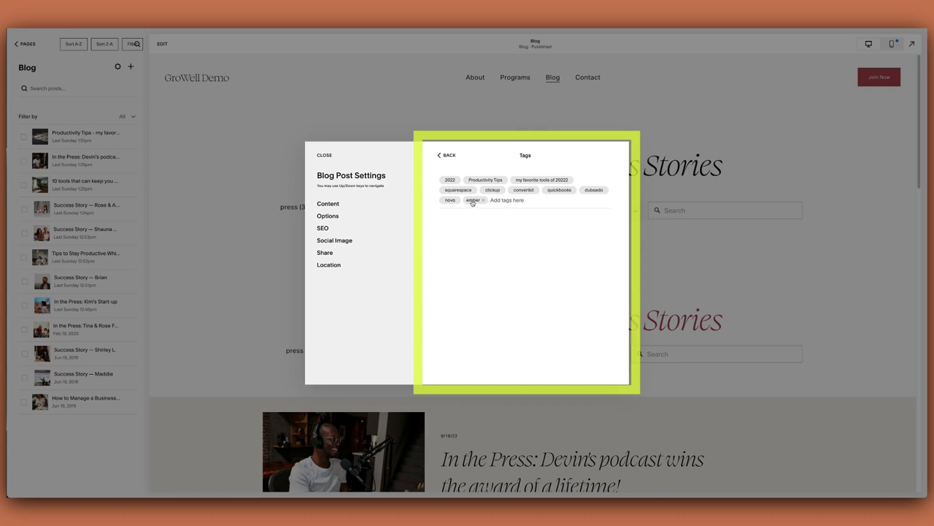
{"action": "mouse_move", "coordinate": [456, 193]}
{"action": "left_click", "coordinate": [444, 159]}
{"action": "left_click", "coordinate": [468, 238]}
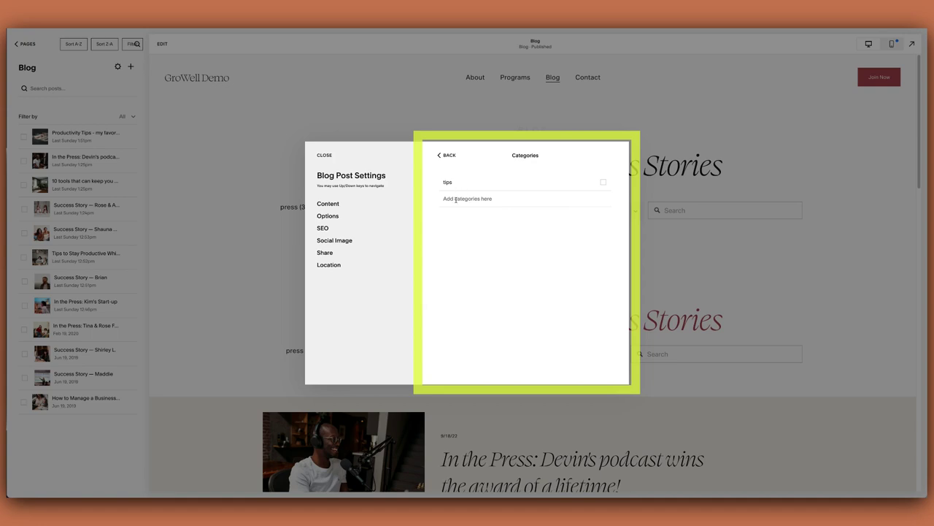
{"action": "left_click", "coordinate": [442, 155]}
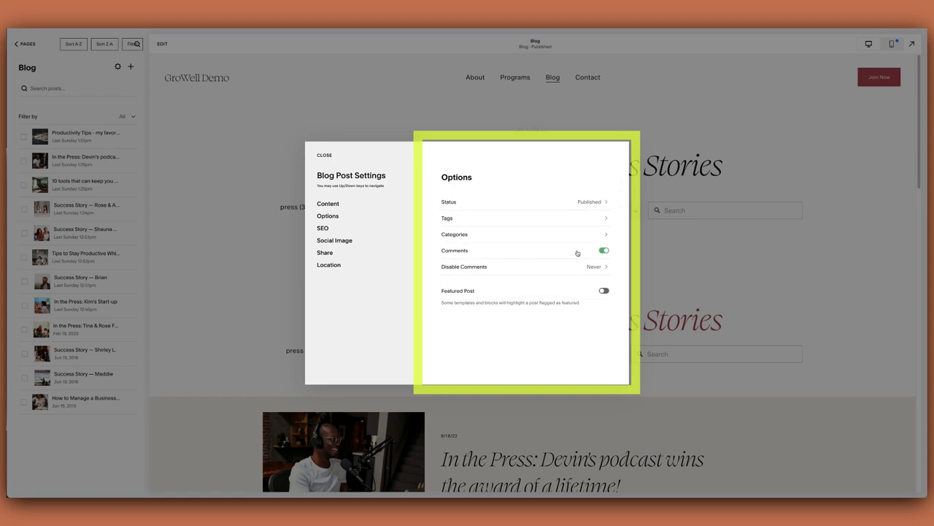
Open the post's SEO settings and examine the search results preview, the SEO description and its character counter
{"action": "left_click", "coordinate": [323, 229]}
{"action": "scroll", "coordinate": [464, 280], "scroll_direction": "down", "scroll_amount": 2}
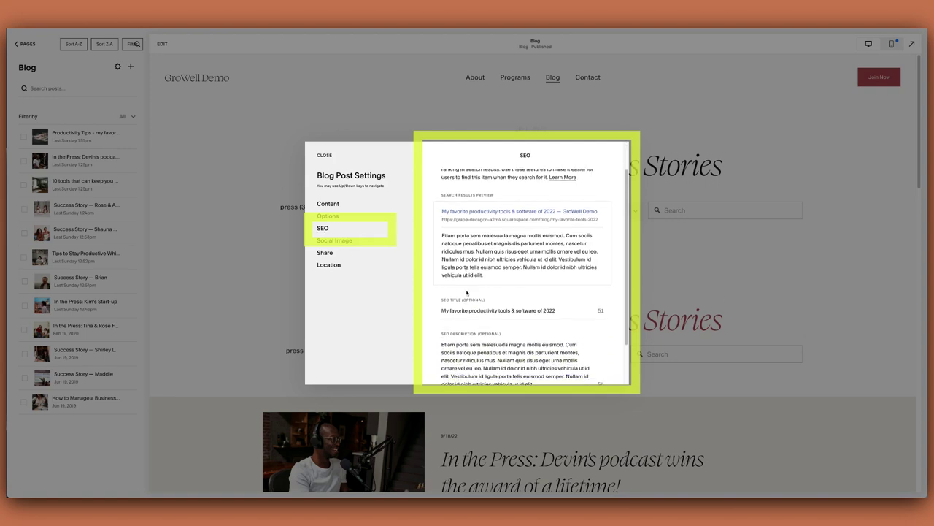
{"action": "left_click_drag", "start_coordinate": [442, 319], "coordinate": [538, 361]}
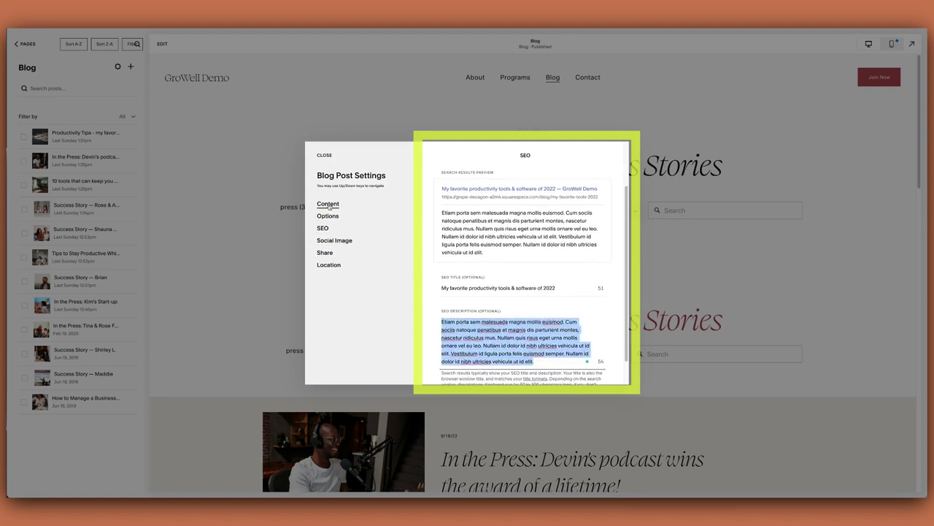
{"action": "left_click", "coordinate": [539, 356]}
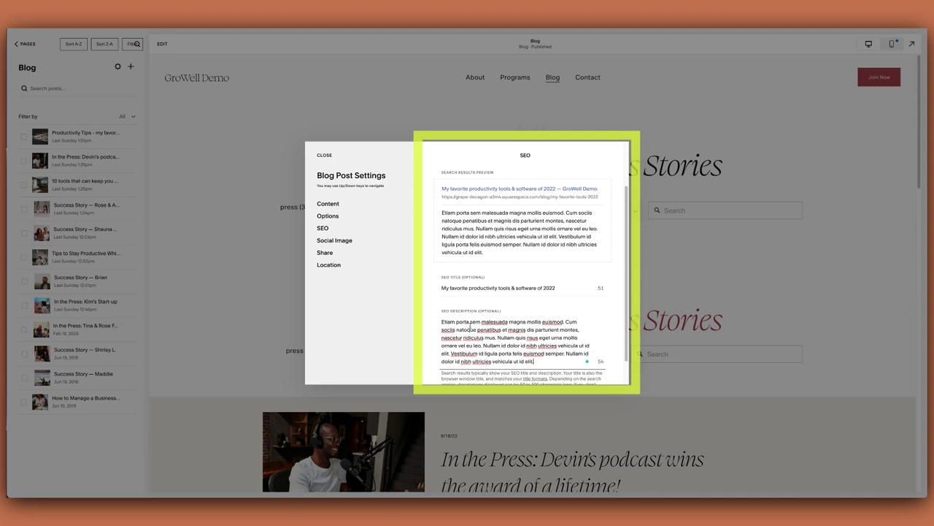
{"action": "triple_click", "coordinate": [466, 323]}
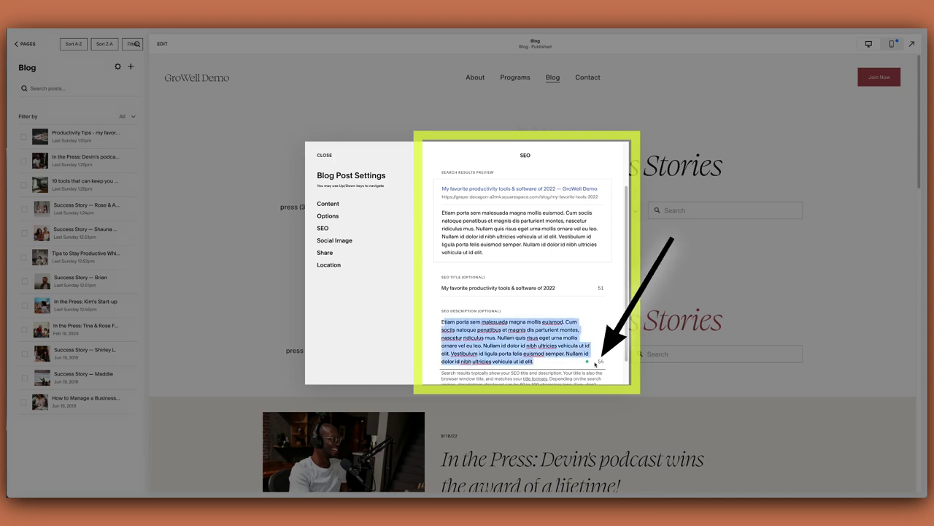
{"action": "double_click", "coordinate": [599, 361]}
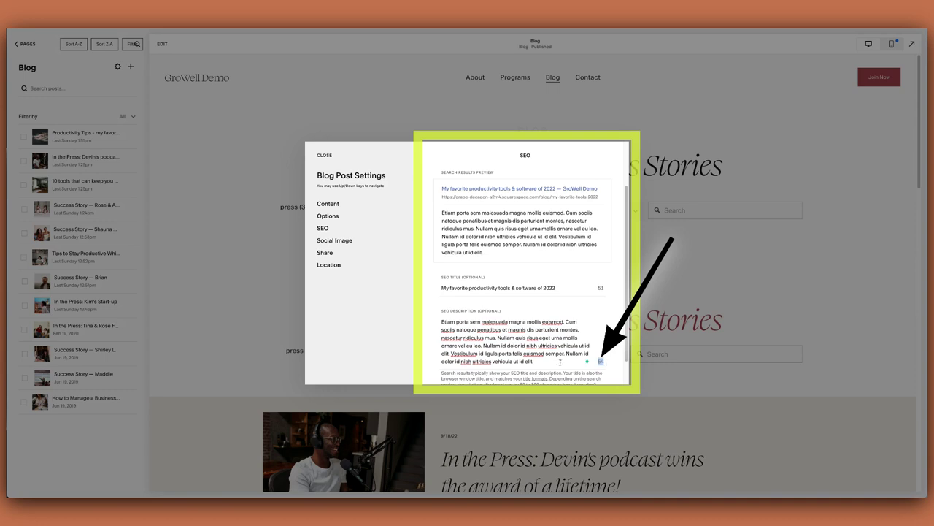
Examine the post's SEO title field and the guidance below the SEO description
{"action": "left_click", "coordinate": [446, 287]}
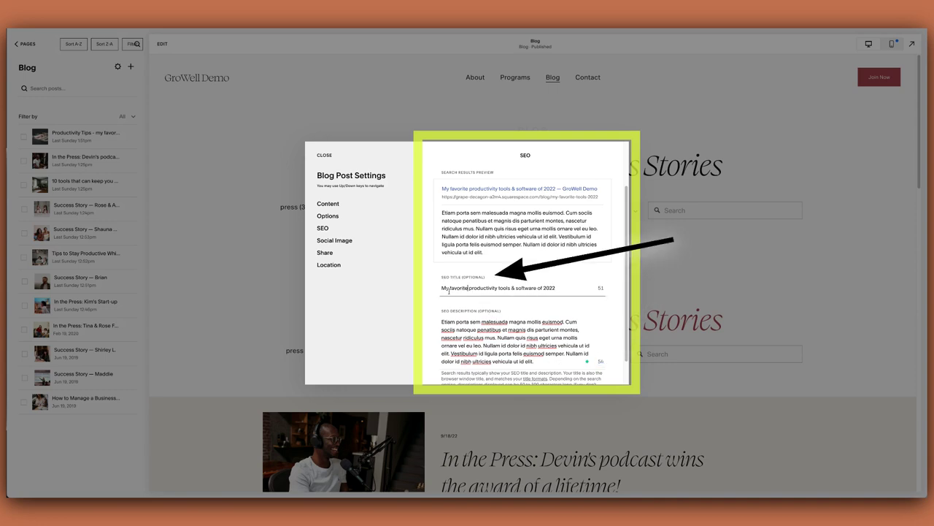
{"action": "left_click_drag", "start_coordinate": [443, 288], "coordinate": [546, 292]}
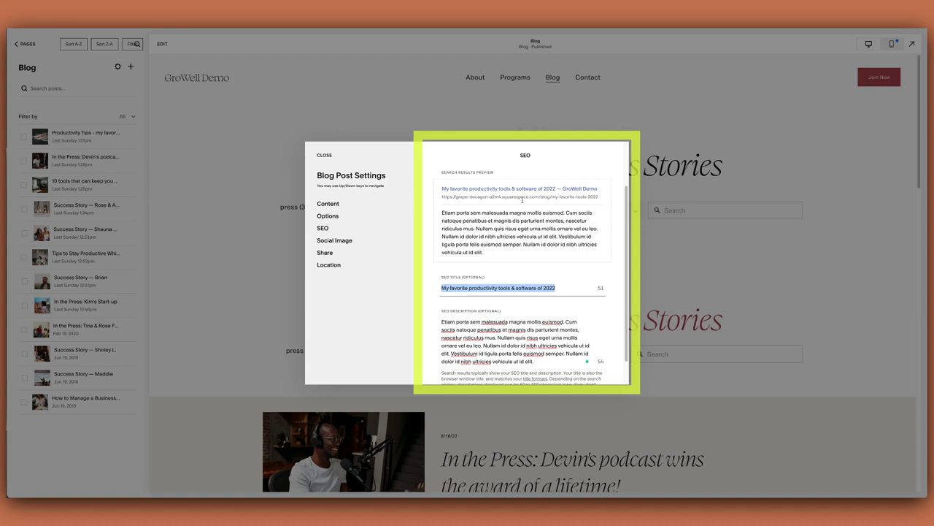
{"action": "left_click", "coordinate": [440, 290]}
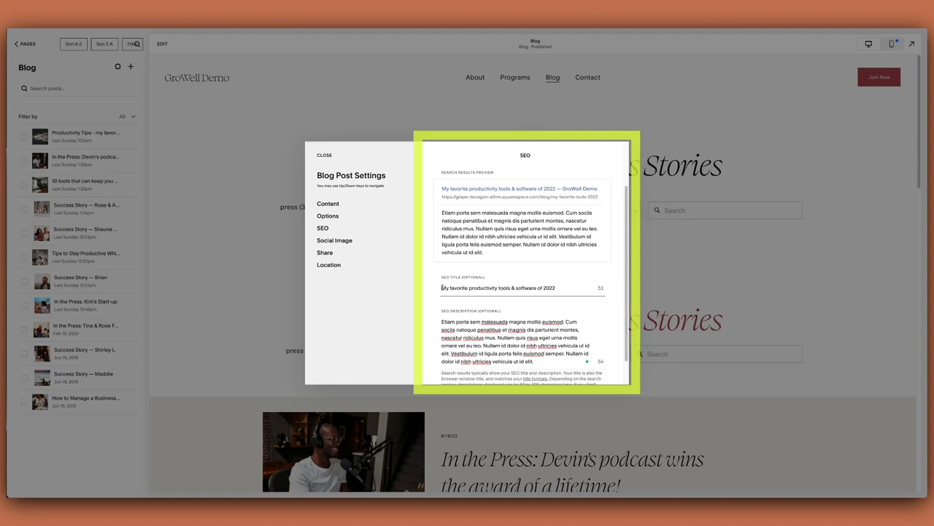
{"action": "left_click_drag", "start_coordinate": [442, 288], "coordinate": [563, 288]}
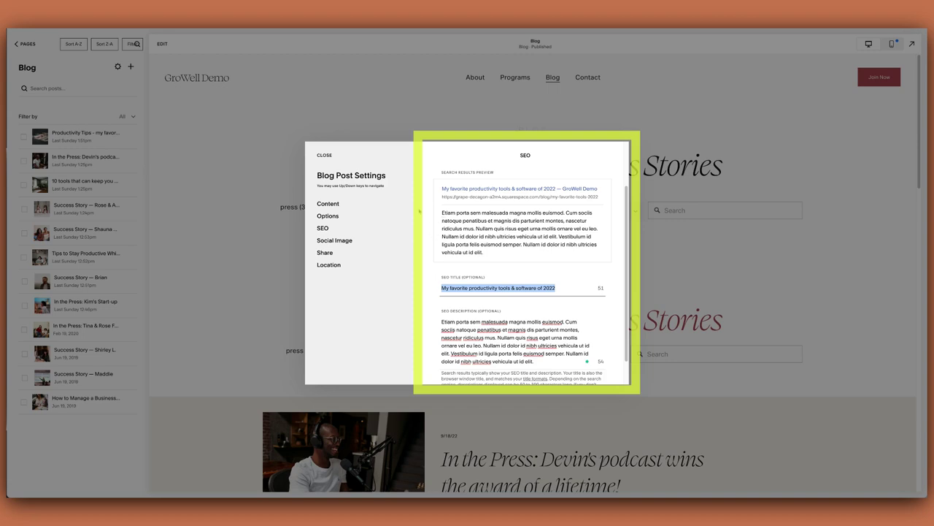
{"action": "scroll", "coordinate": [443, 282], "scroll_direction": "down", "scroll_amount": 1}
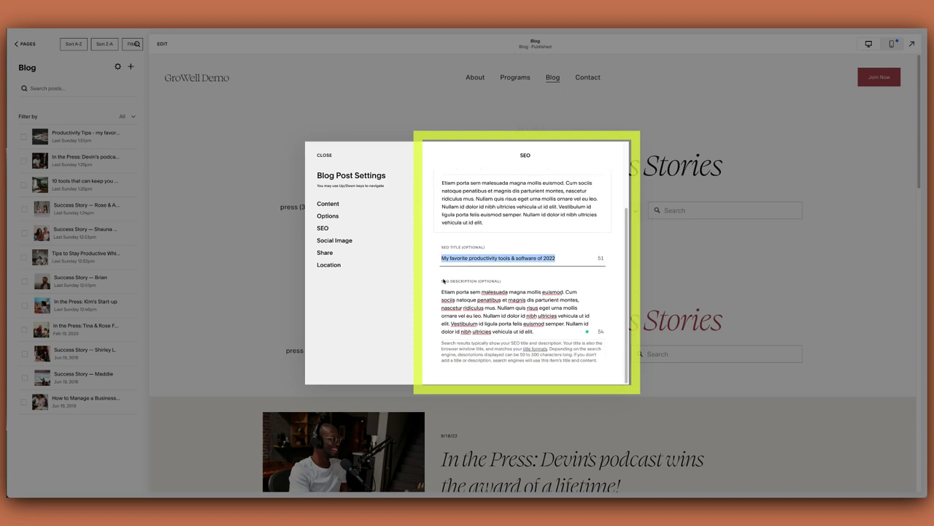
Review the post's social preview and alternate social sharing image, and open its sharing settings
{"action": "left_click", "coordinate": [333, 241]}
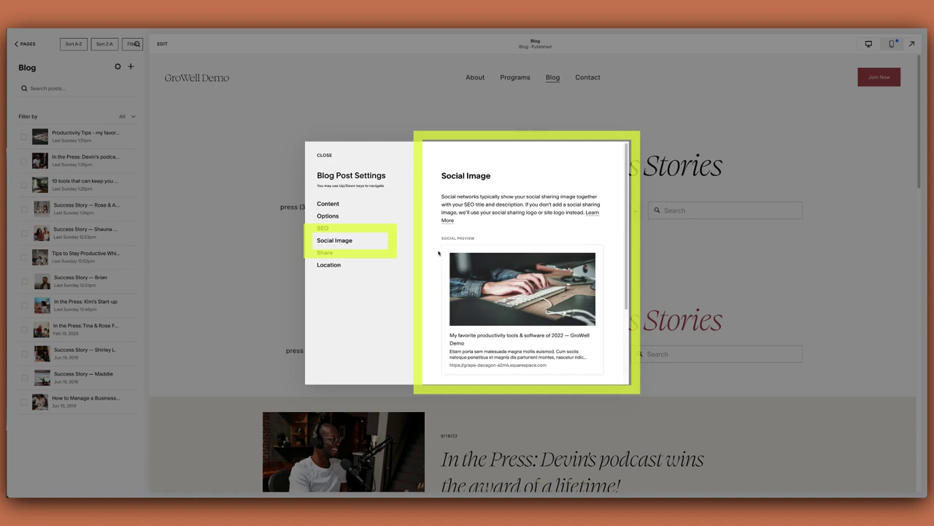
{"action": "scroll", "coordinate": [441, 256], "scroll_direction": "down", "scroll_amount": 3}
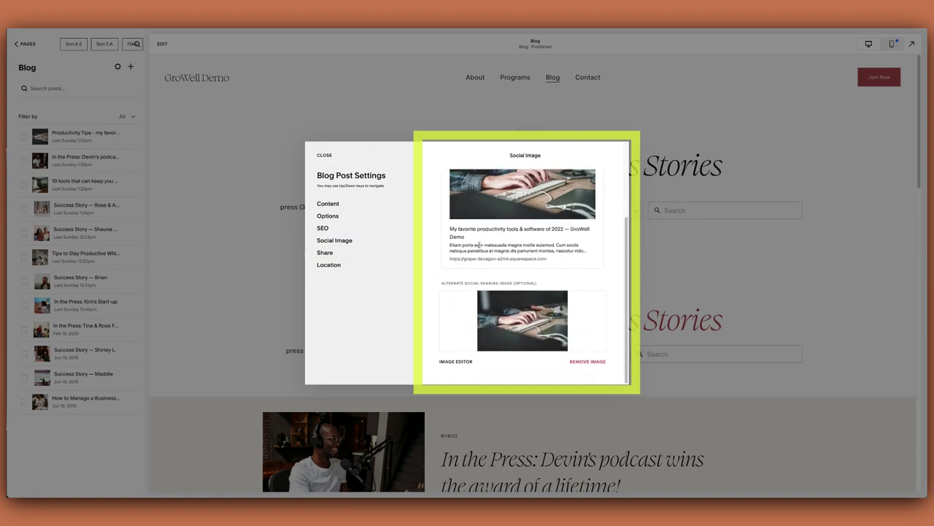
{"action": "scroll", "coordinate": [477, 238], "scroll_direction": "up", "scroll_amount": 2}
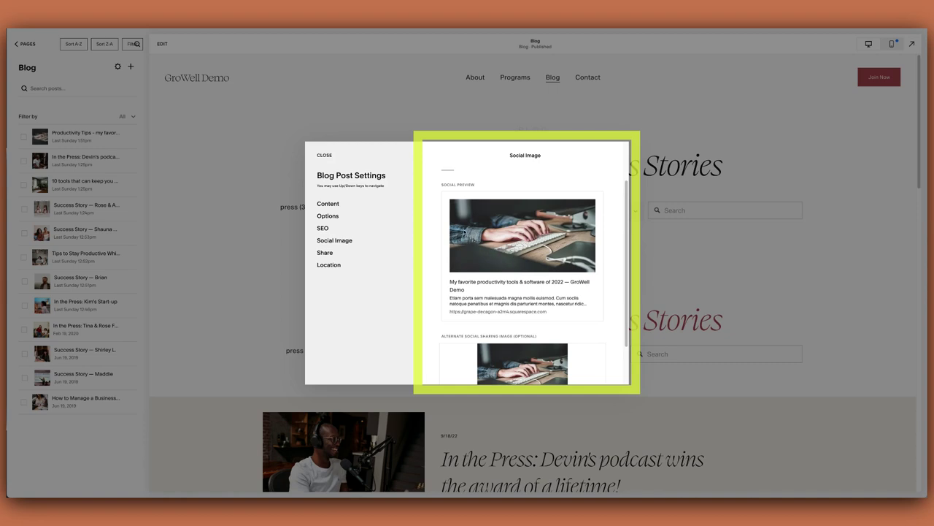
{"action": "left_click", "coordinate": [325, 252]}
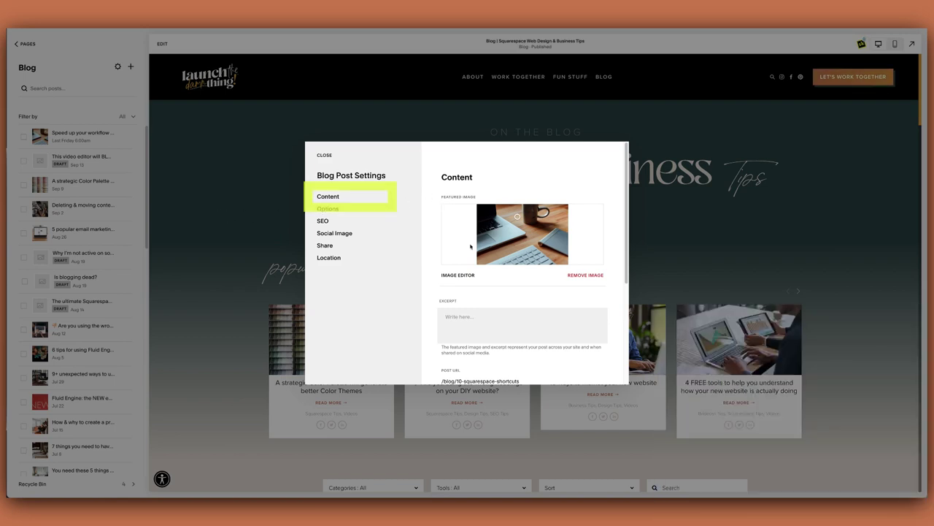
Examine the excerpt, post URL and author fields in the Squarespace shortcuts post's content settings
{"action": "left_click", "coordinate": [439, 314]}
{"action": "scroll", "coordinate": [434, 297], "scroll_direction": "down", "scroll_amount": 2}
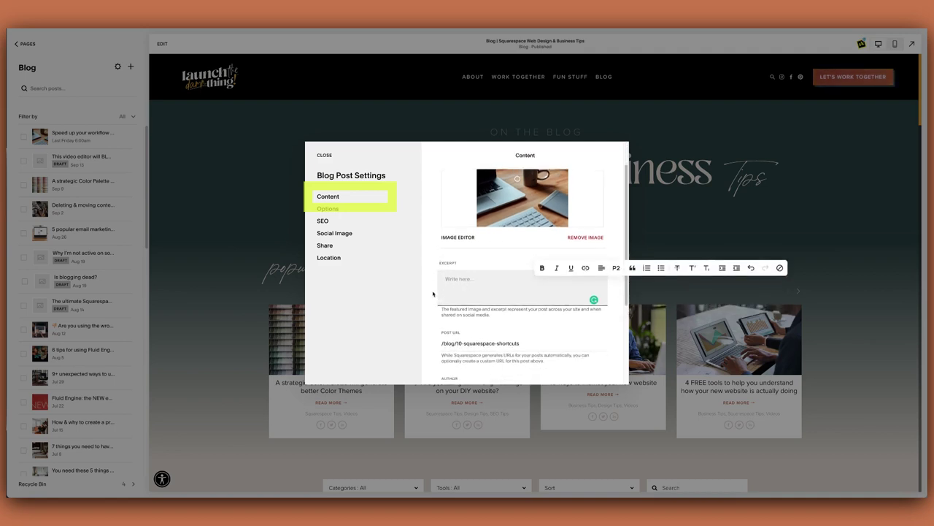
{"action": "scroll", "coordinate": [479, 319], "scroll_direction": "down", "scroll_amount": 2}
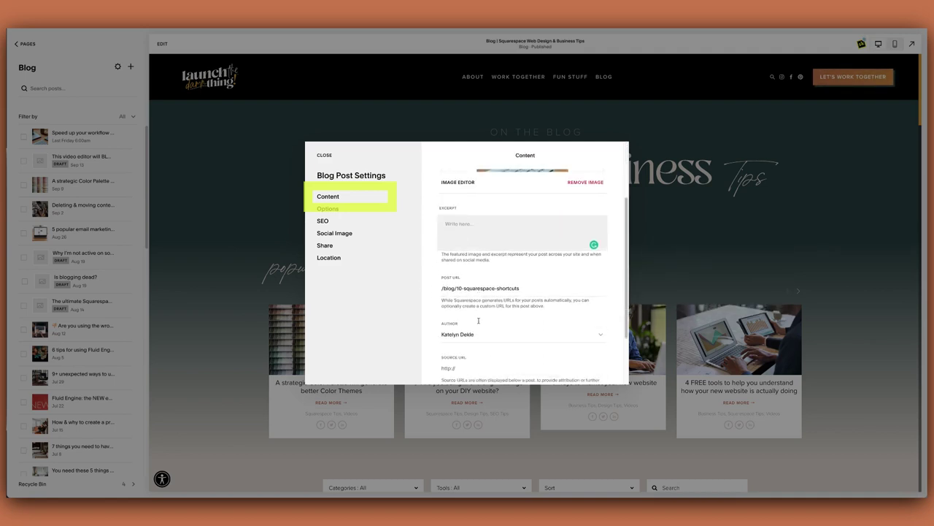
Review the tags and categories in the Squarespace shortcuts post's options
{"action": "left_click", "coordinate": [325, 210]}
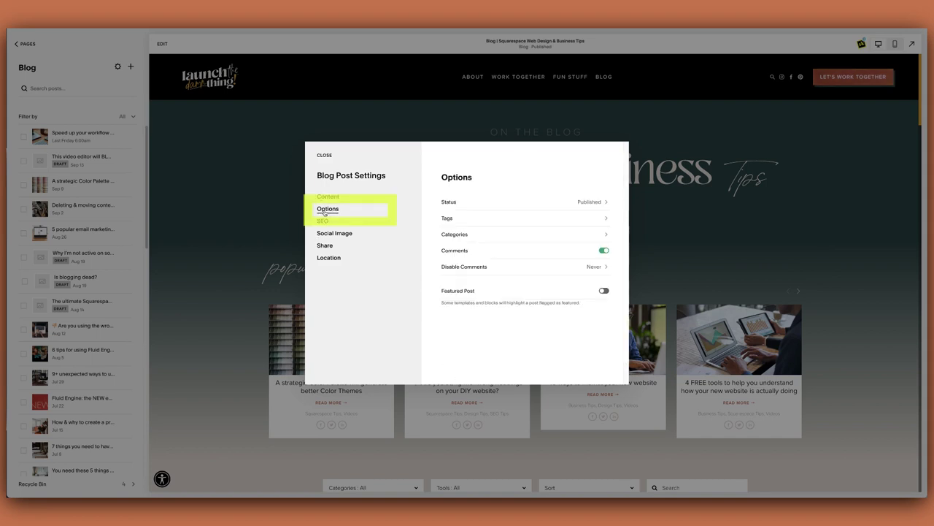
{"action": "left_click", "coordinate": [455, 221]}
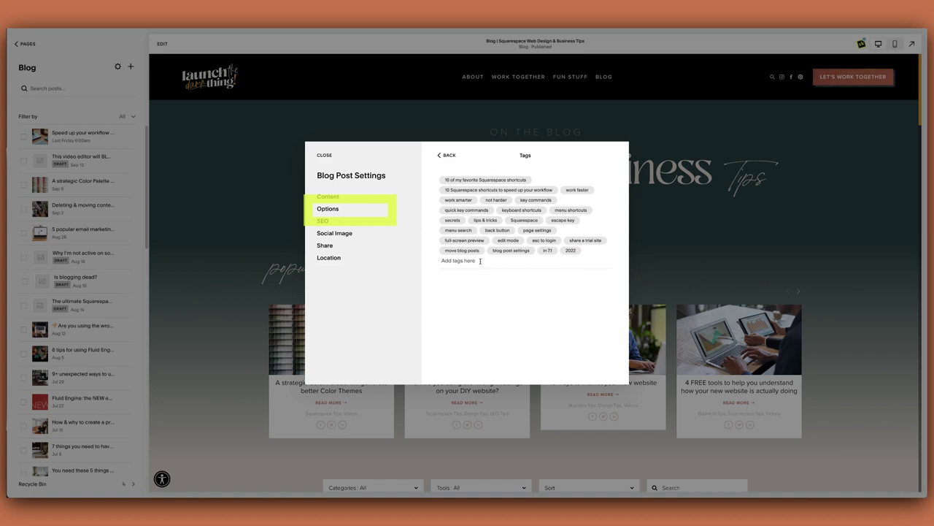
{"action": "left_click", "coordinate": [444, 156]}
{"action": "left_click", "coordinate": [455, 235]}
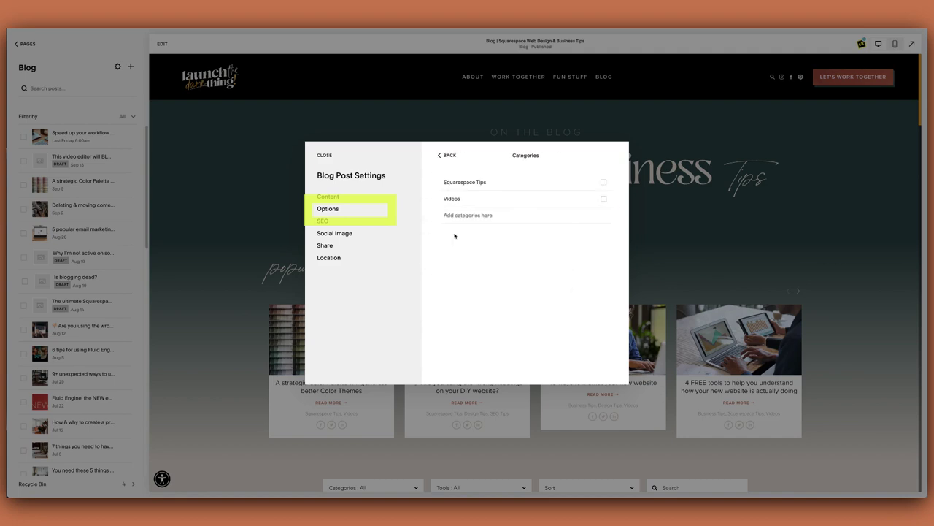
{"action": "left_click", "coordinate": [439, 156]}
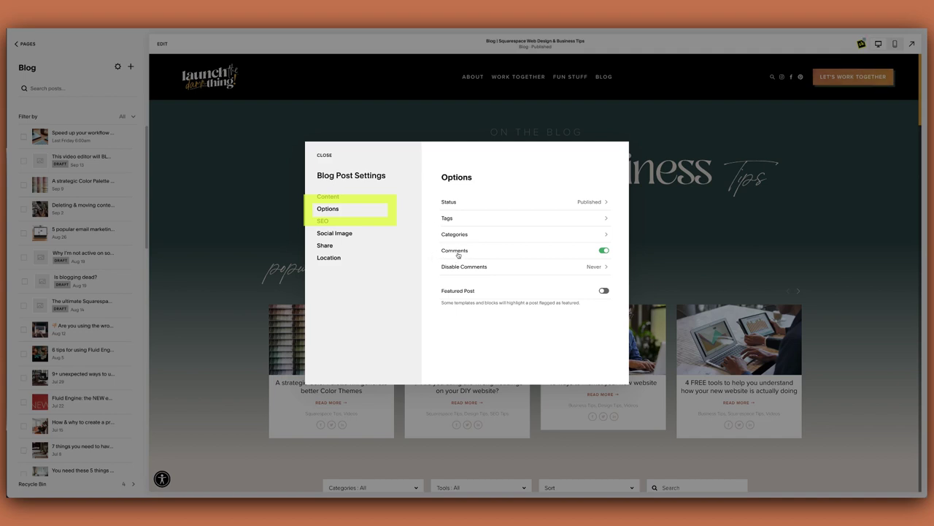
Review the shortcuts post's SEO title and description fields and its social sharing image settings
{"action": "left_click", "coordinate": [322, 222]}
{"action": "scroll", "coordinate": [441, 295], "scroll_direction": "down", "scroll_amount": 1}
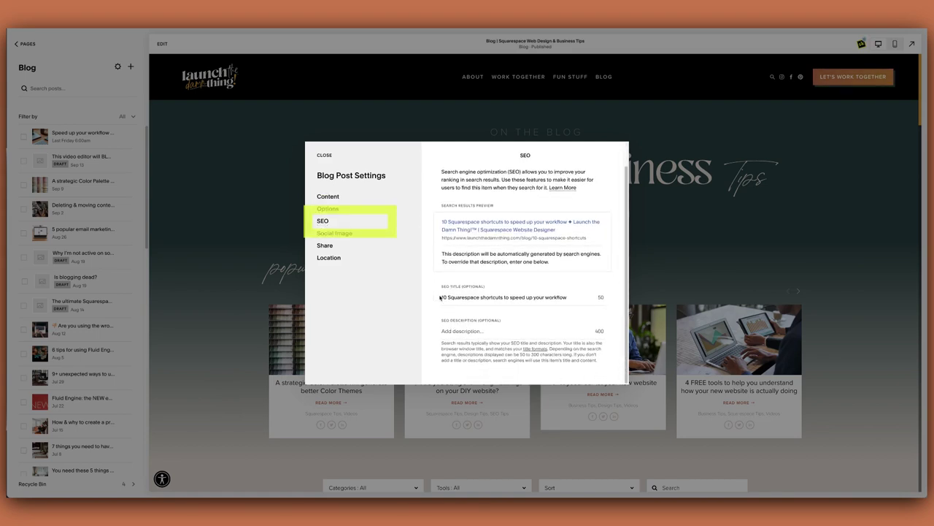
{"action": "left_click", "coordinate": [457, 331]}
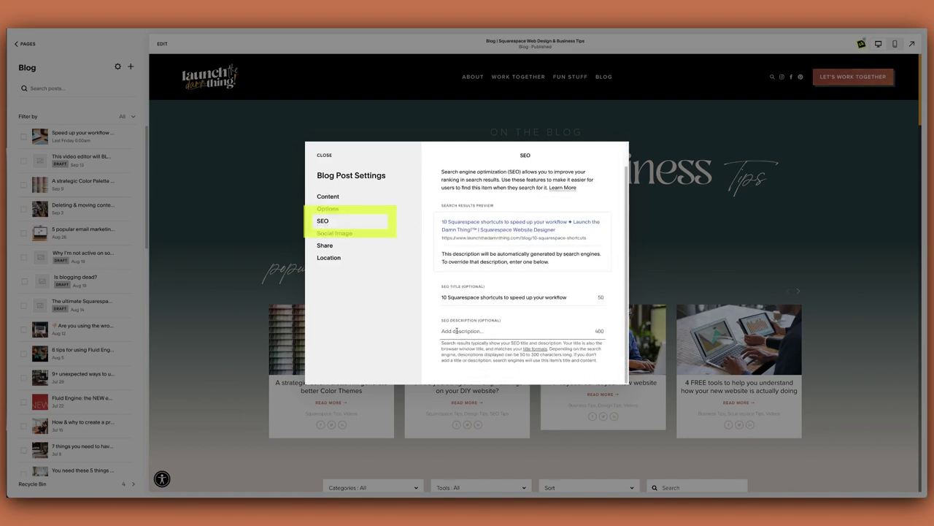
{"action": "left_click_drag", "start_coordinate": [441, 297], "coordinate": [565, 300]}
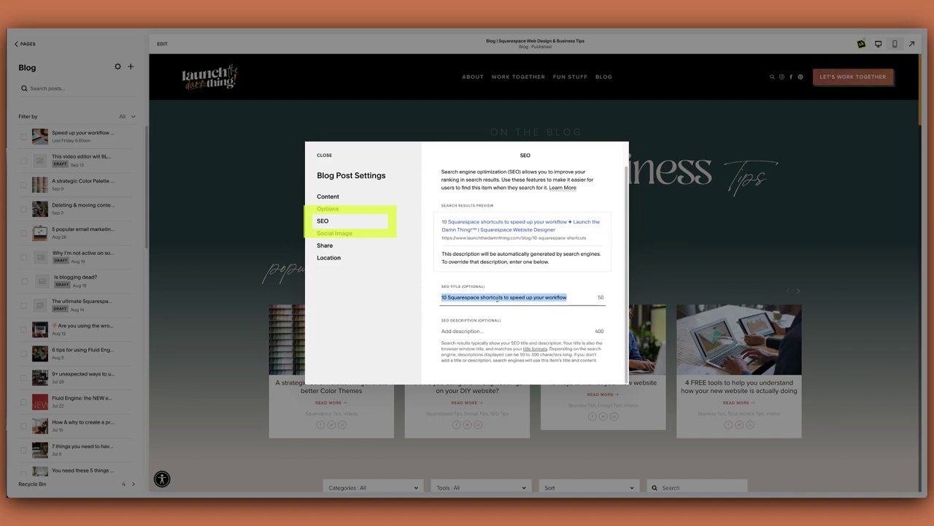
{"action": "left_click", "coordinate": [456, 327]}
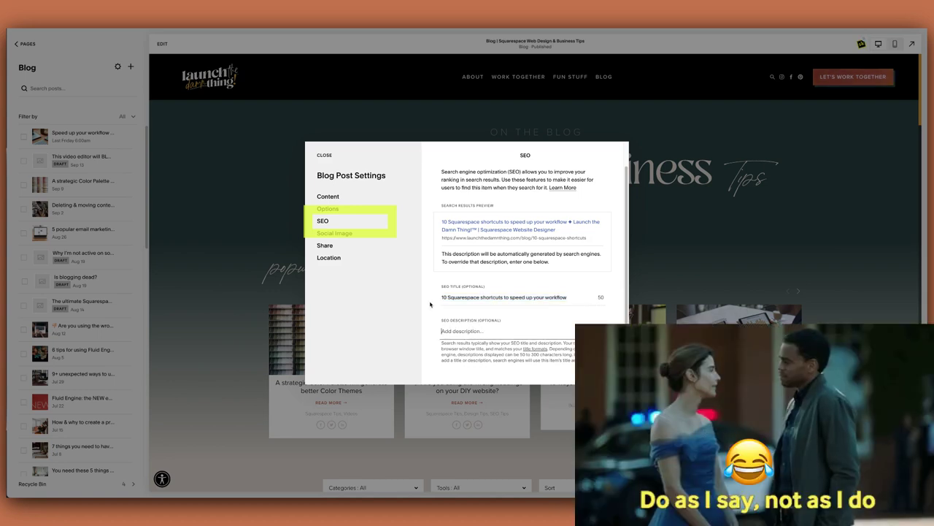
{"action": "left_click", "coordinate": [335, 234]}
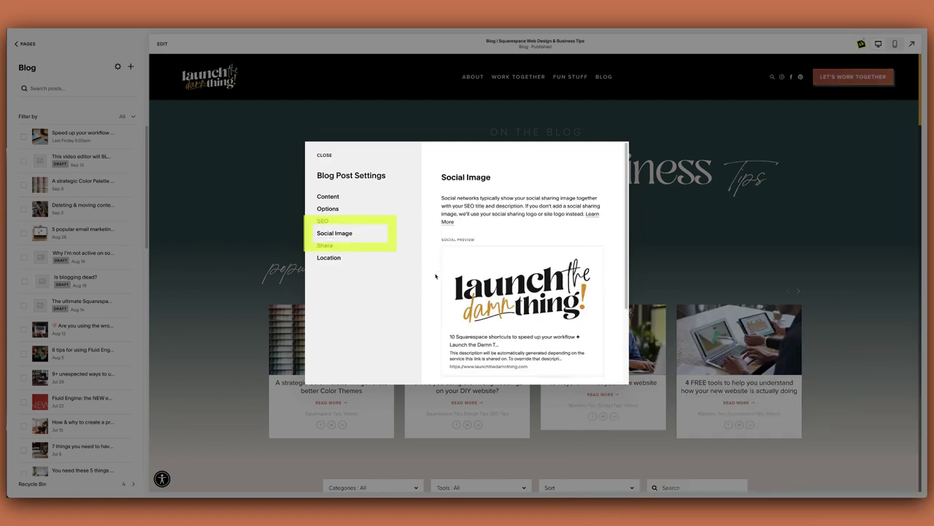
{"action": "scroll", "coordinate": [436, 276], "scroll_direction": "down", "scroll_amount": 3}
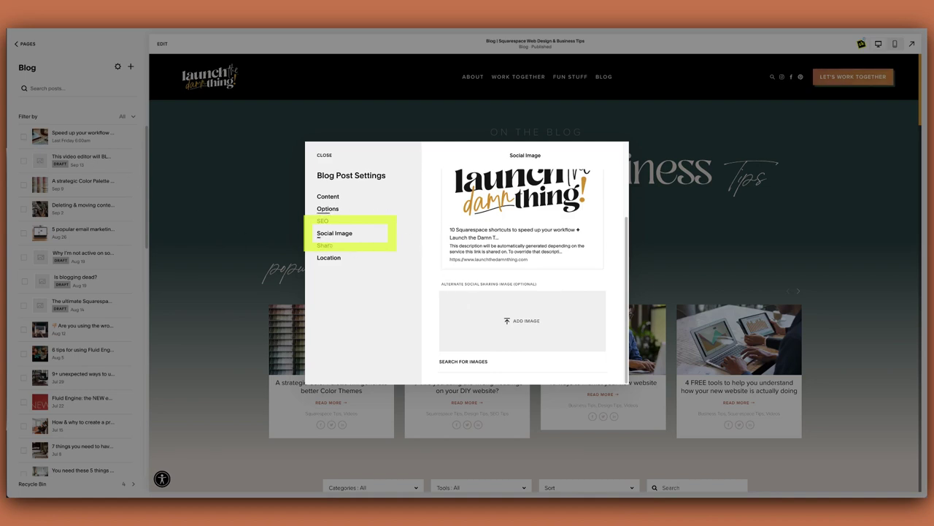
Enable Push to Twitter in the shortcuts post's sharing settings and examine the message template and its variables
{"action": "left_click", "coordinate": [328, 246]}
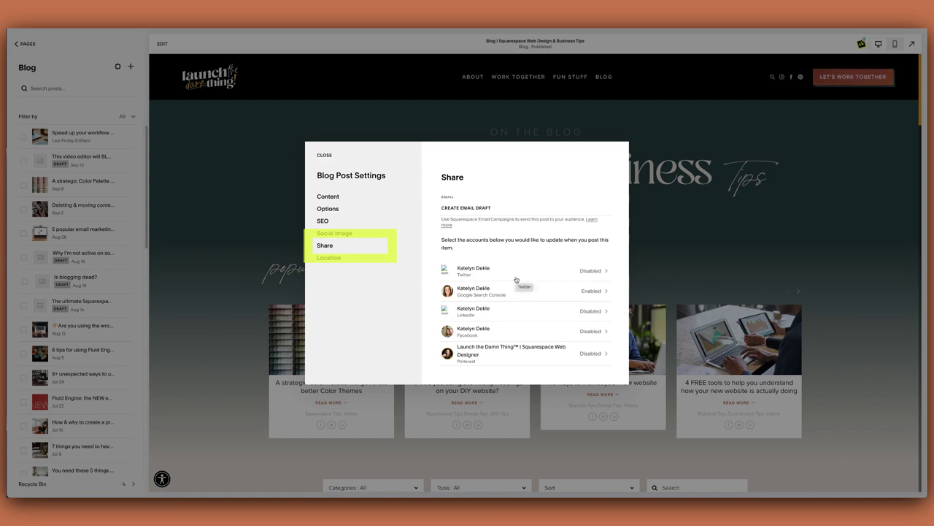
{"action": "left_click", "coordinate": [588, 269]}
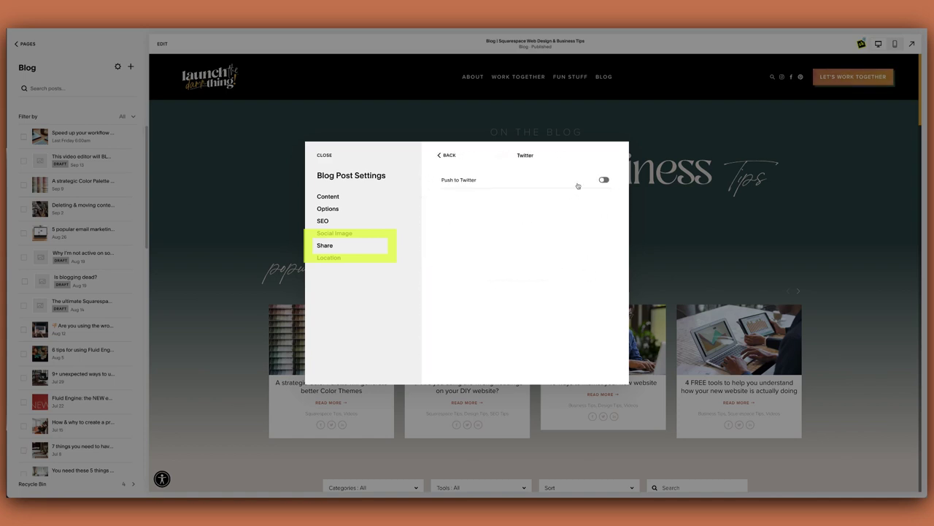
{"action": "left_click", "coordinate": [604, 180]}
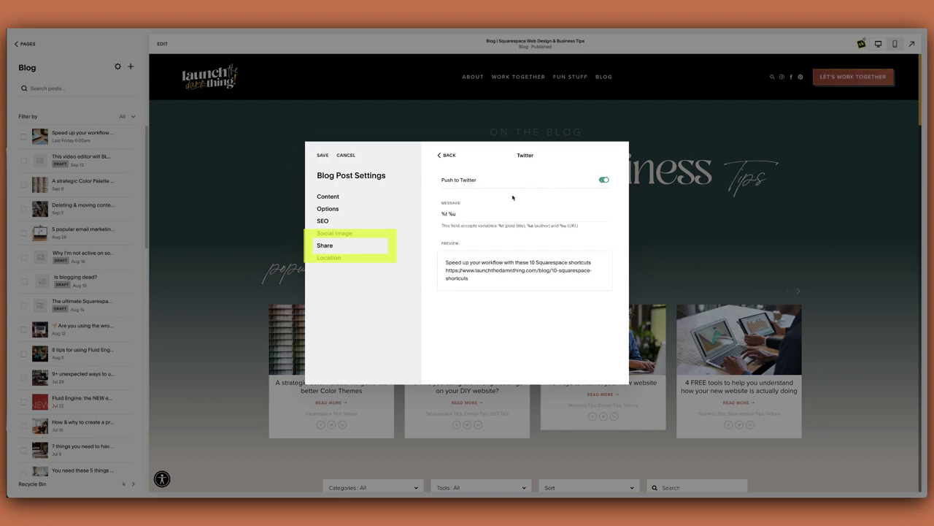
{"action": "left_click_drag", "start_coordinate": [442, 213], "coordinate": [578, 225]}
{"action": "left_click", "coordinate": [487, 219]}
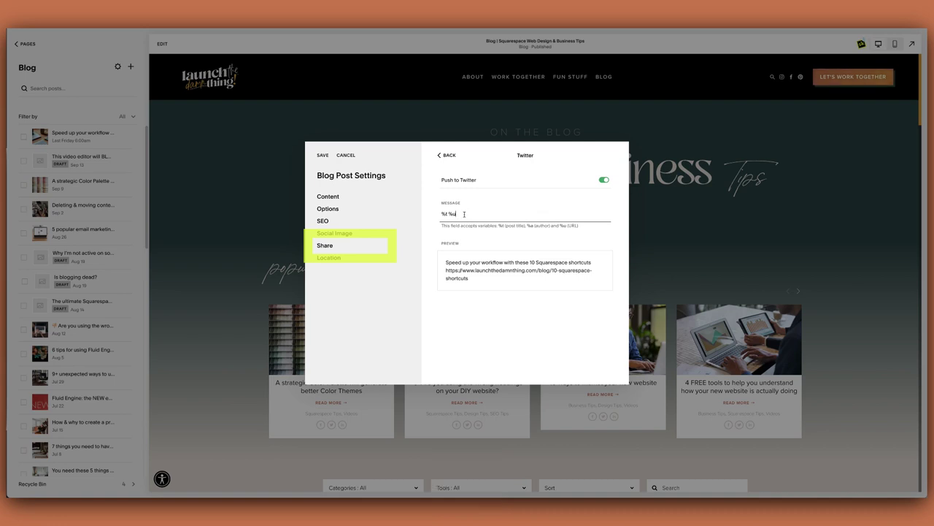
{"action": "left_click", "coordinate": [441, 157]}
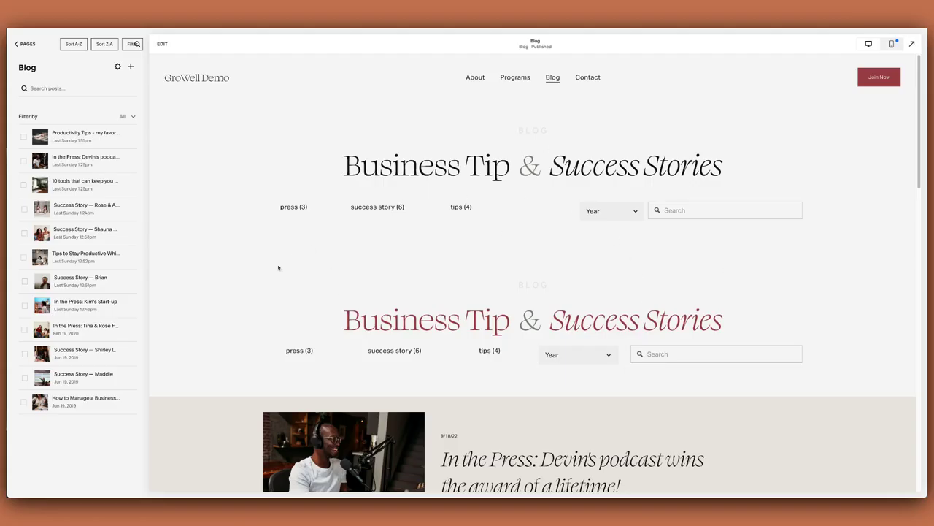
{"action": "scroll", "coordinate": [232, 272], "scroll_direction": "down", "scroll_amount": 5}
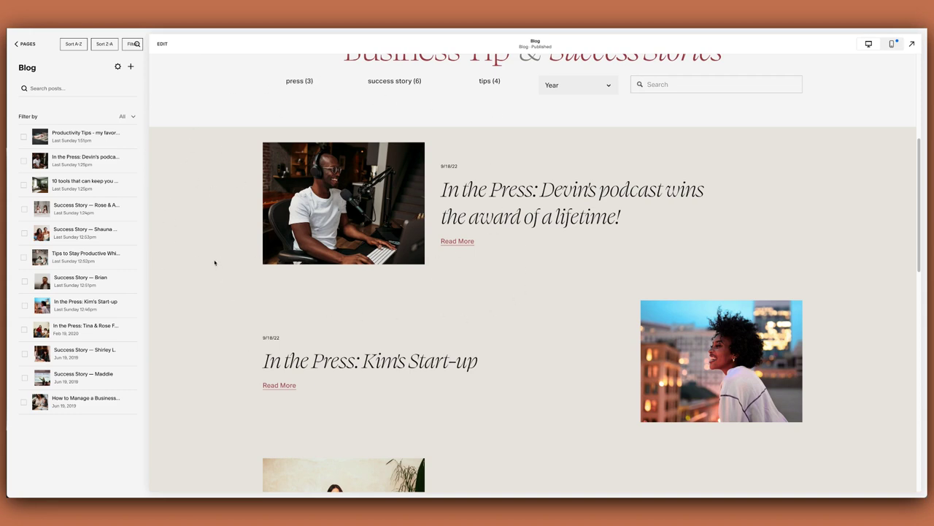
{"action": "scroll", "coordinate": [215, 263], "scroll_direction": "up", "scroll_amount": 4}
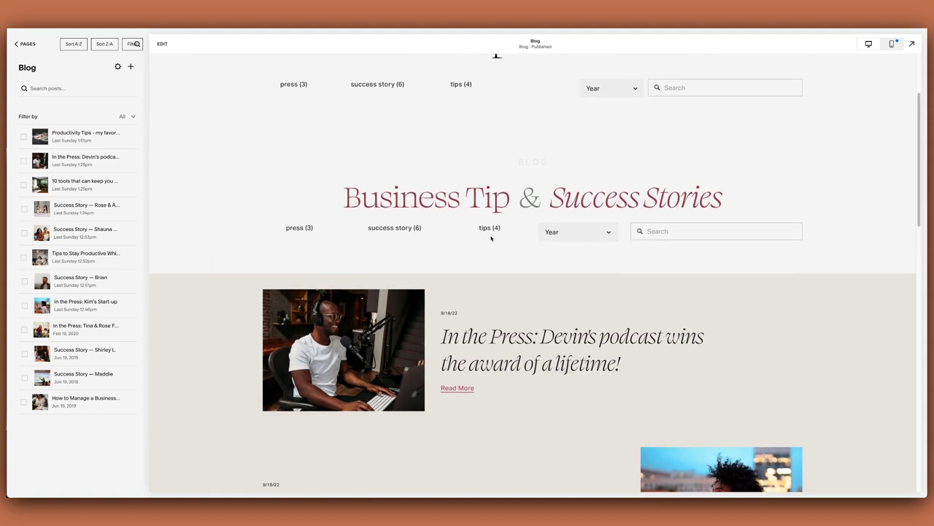